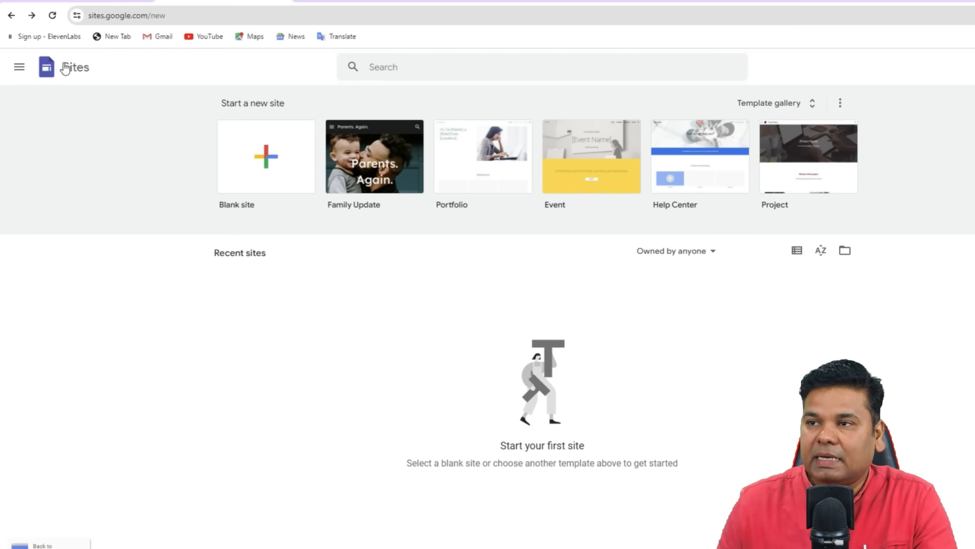
# - Find Google Sites through a Google search for "google sites" in a new browser tab and open its sign-in result
pyautogui.click(64, 63)
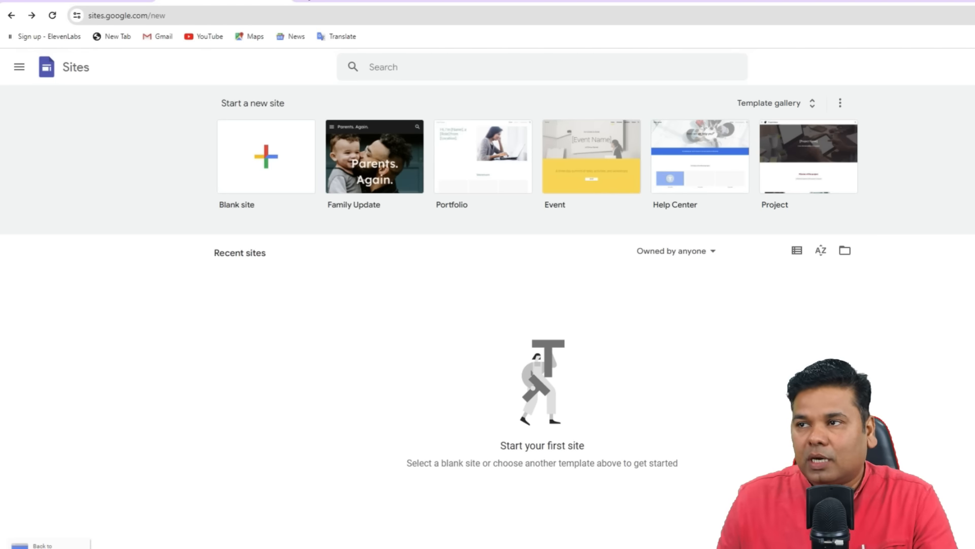
pyautogui.hotkey('ctrl', 't')
pyautogui.click(445, 227)
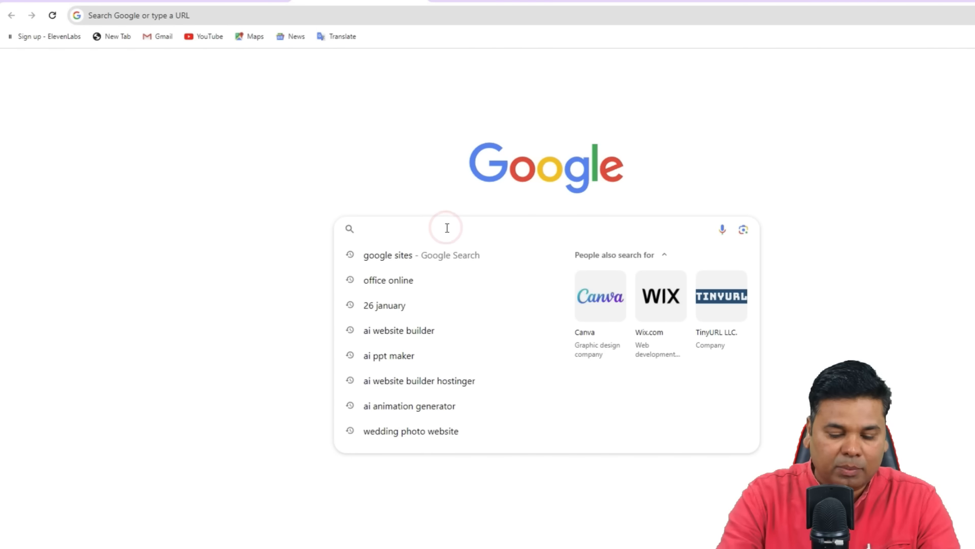
pyautogui.write('goog')
pyautogui.press('Right')
pyautogui.press('Return')
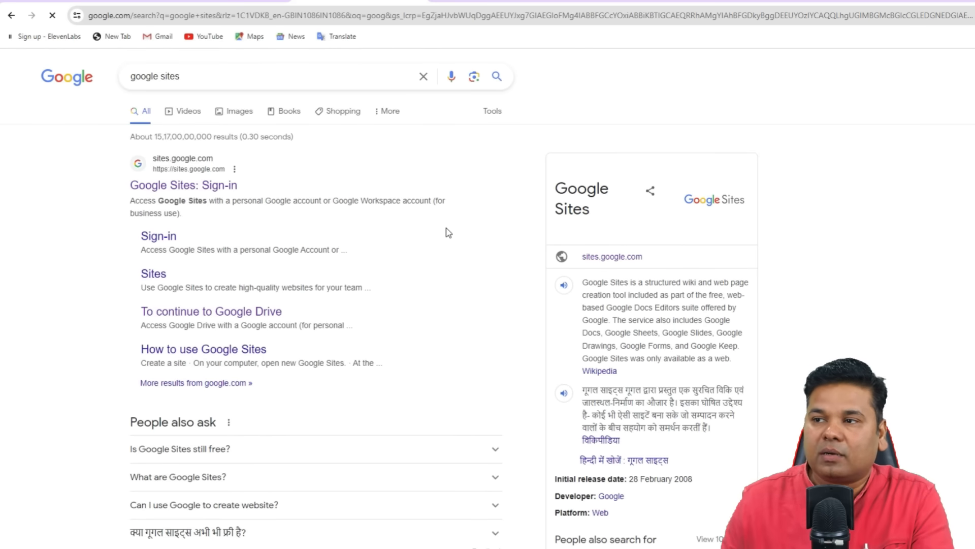
pyautogui.click(192, 187)
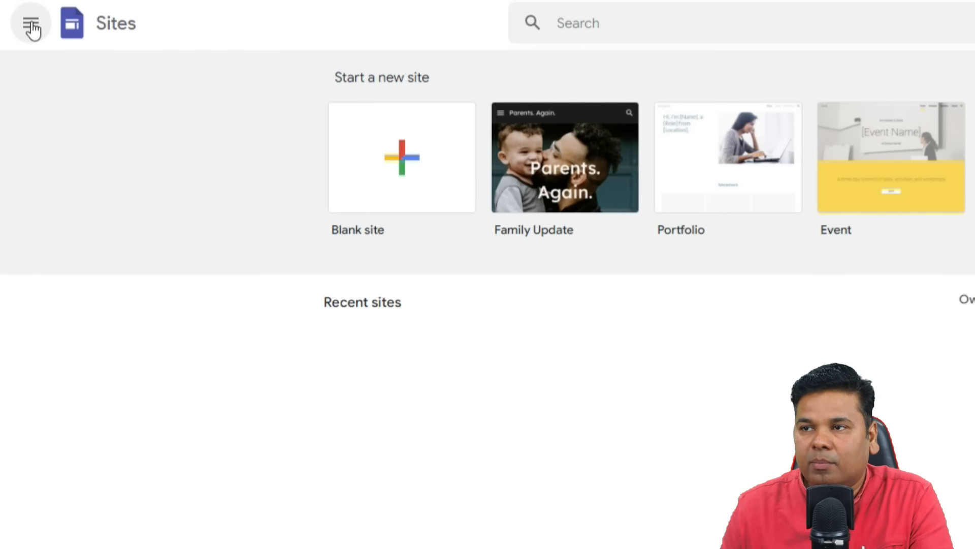
# - View the linked Google apps and settings in the Sites main menu, and close it
pyautogui.click(19, 66)
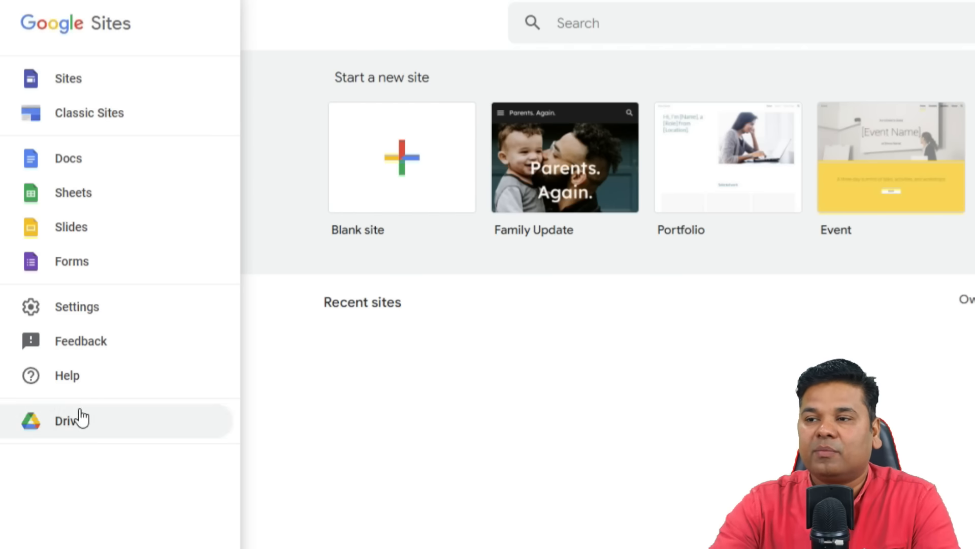
pyautogui.click(479, 437)
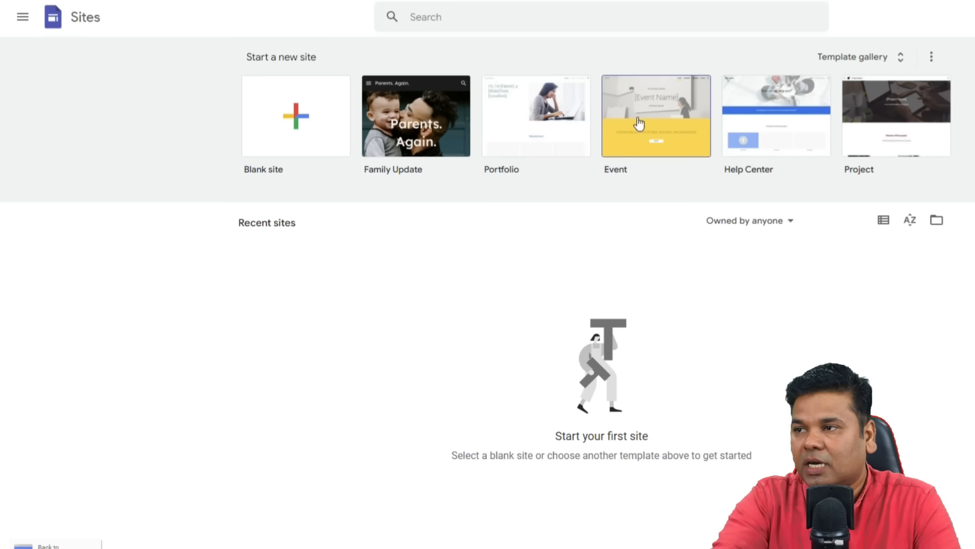
# - Browse the full template gallery and create a site from the Family Update template
pyautogui.click(843, 64)
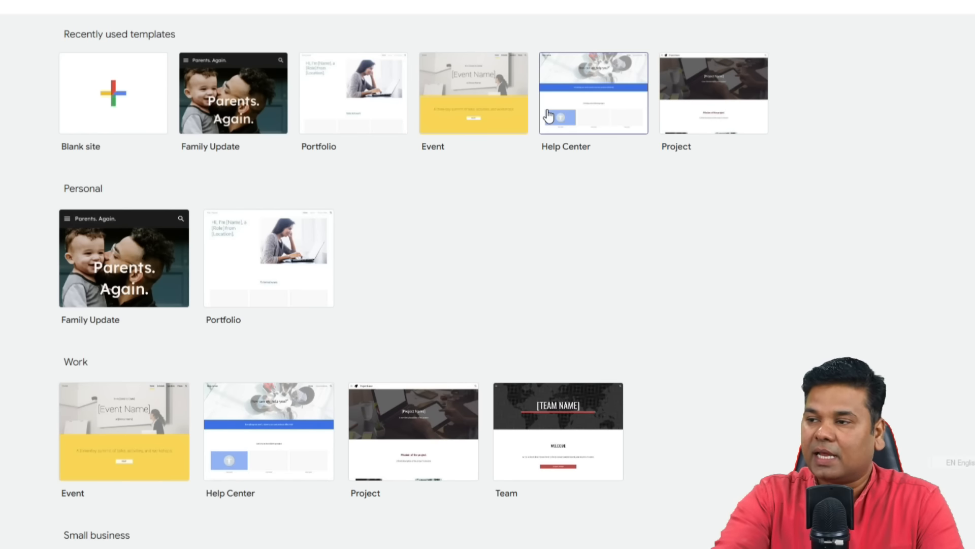
pyautogui.scroll(-9, 617, 279)
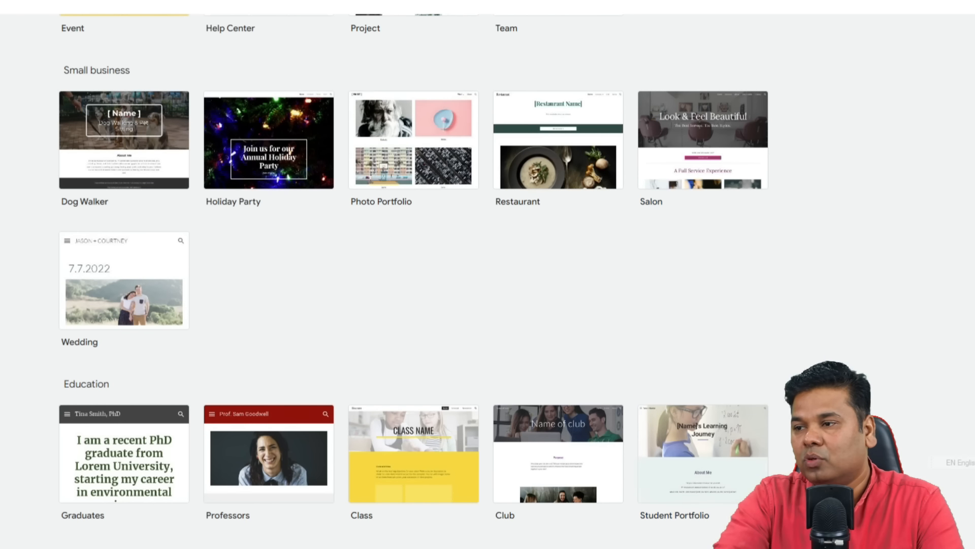
pyautogui.scroll(9, 10, 435)
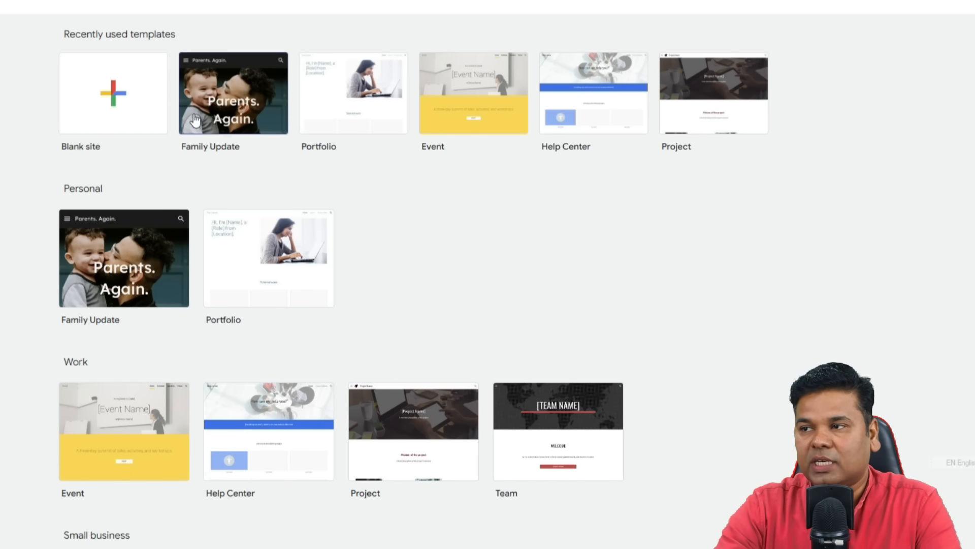
pyautogui.click(248, 109)
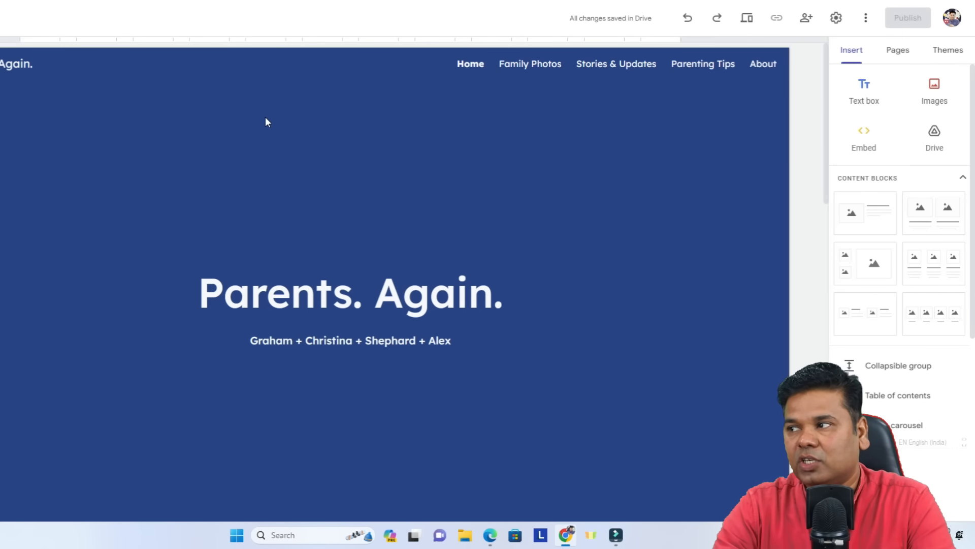
# - Examine the Family Update home page from header to footer, including its editable title, subheading and section text boxes
pyautogui.scroll(-20, 322, 169)
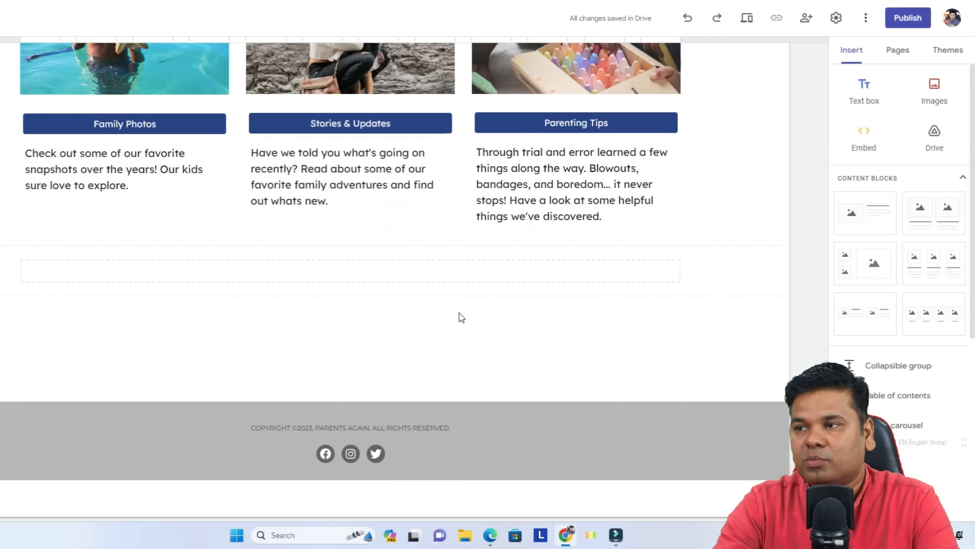
pyautogui.scroll(15, 461, 318)
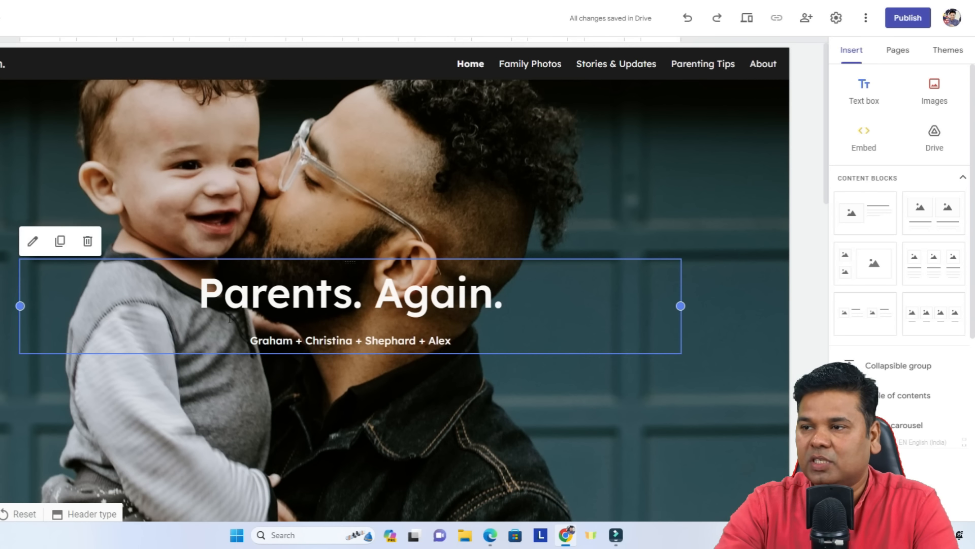
pyautogui.click(295, 299)
pyautogui.tripleClick(300, 308)
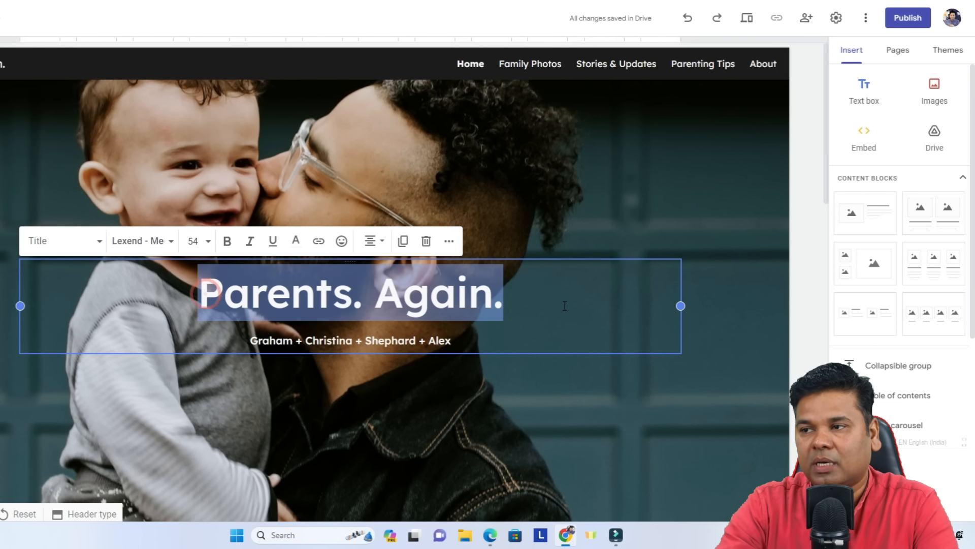
pyautogui.click(309, 341)
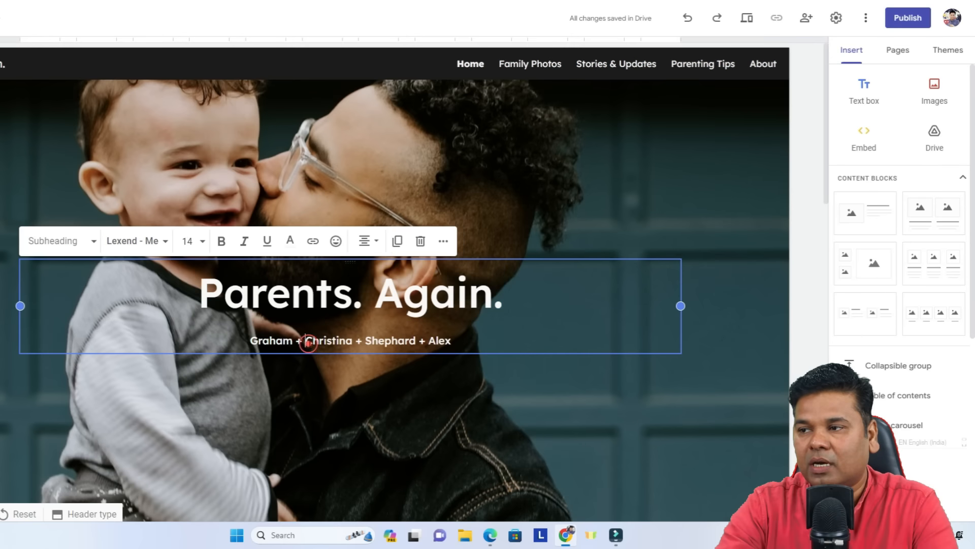
pyautogui.scroll(-5, 309, 342)
pyautogui.click(189, 224)
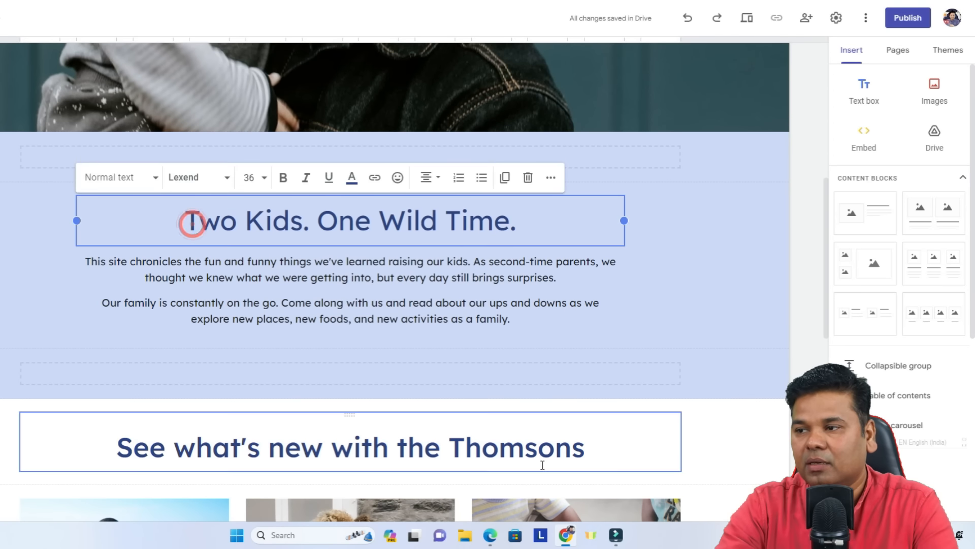
pyautogui.scroll(-5, 543, 465)
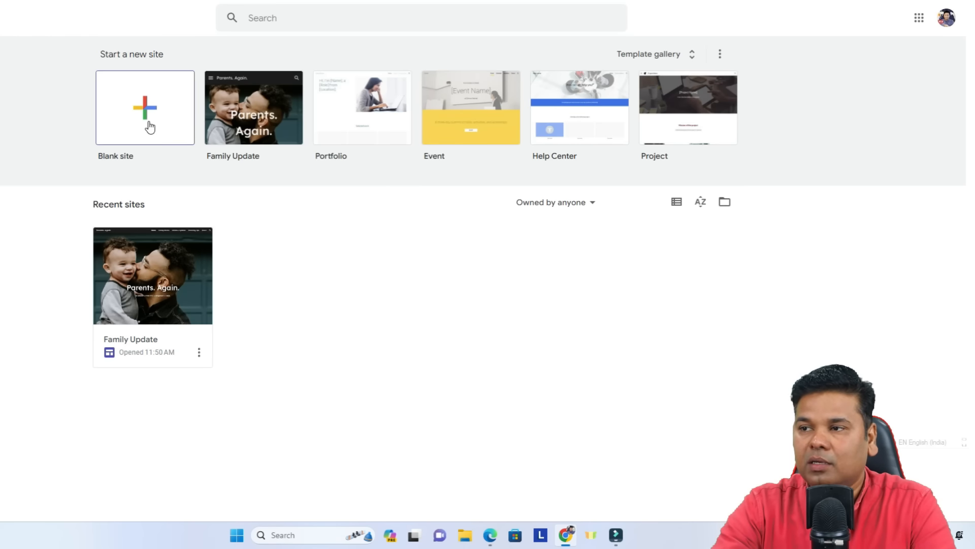
# - Create a blank site and ask ChatGPT "Suggest name for my winter clothing website"
pyautogui.click(146, 123)
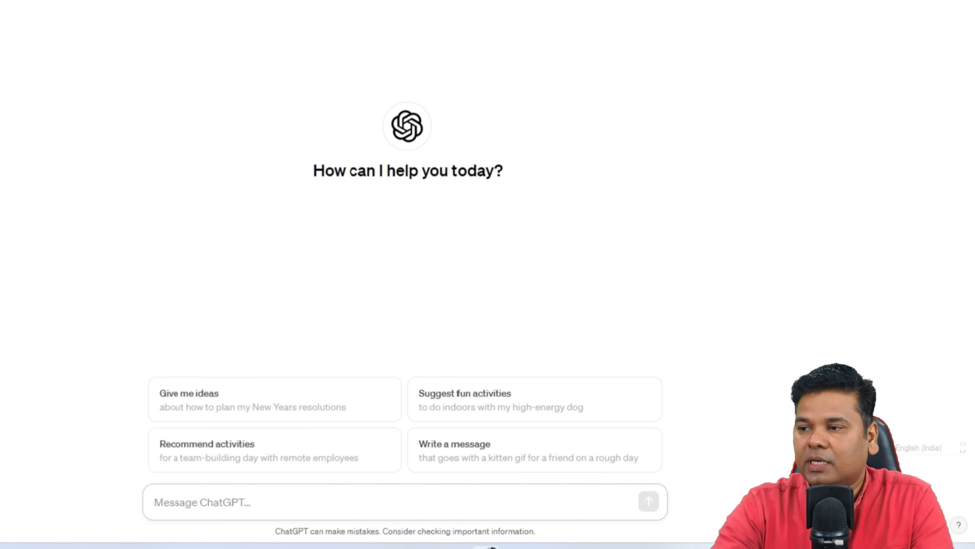
pyautogui.click(205, 503)
pyautogui.write('Suggest name for my winter clothing website')
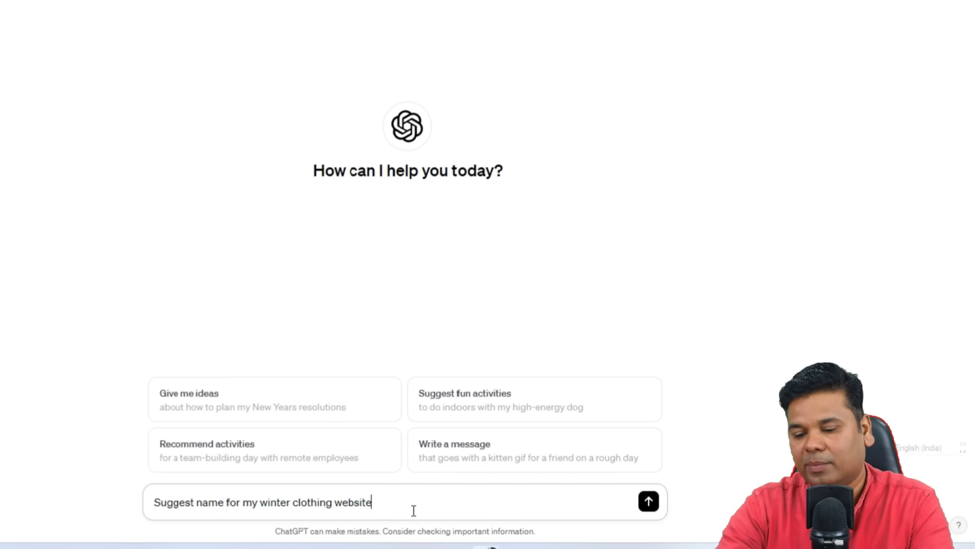
pyautogui.press('Return')
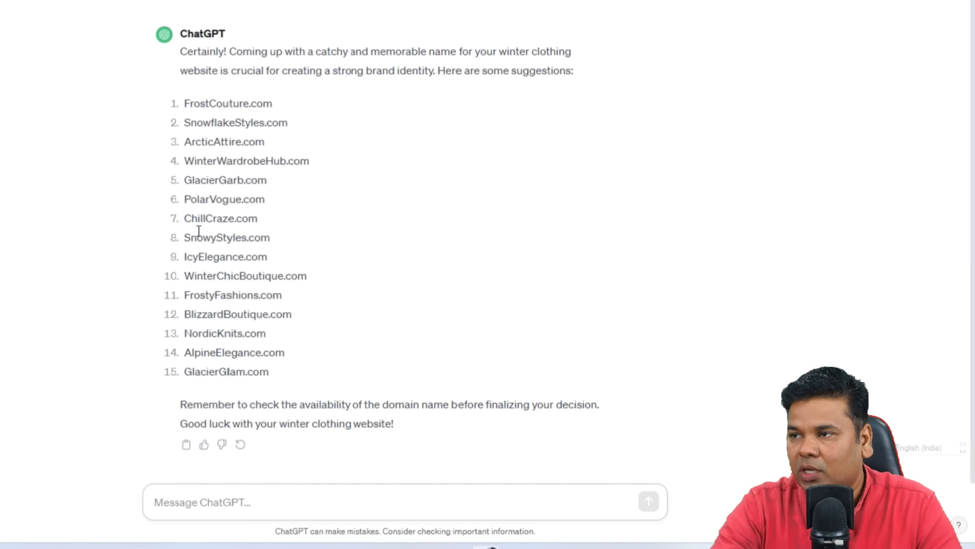
# - Copy the suggested name FrostCouture from ChatGPT, name the site Frost Couture and paste the copied name as the header's page title
pyautogui.moveTo(183, 104); pyautogui.dragTo(249, 122)
pyautogui.hotkey('ctrl', 'c')
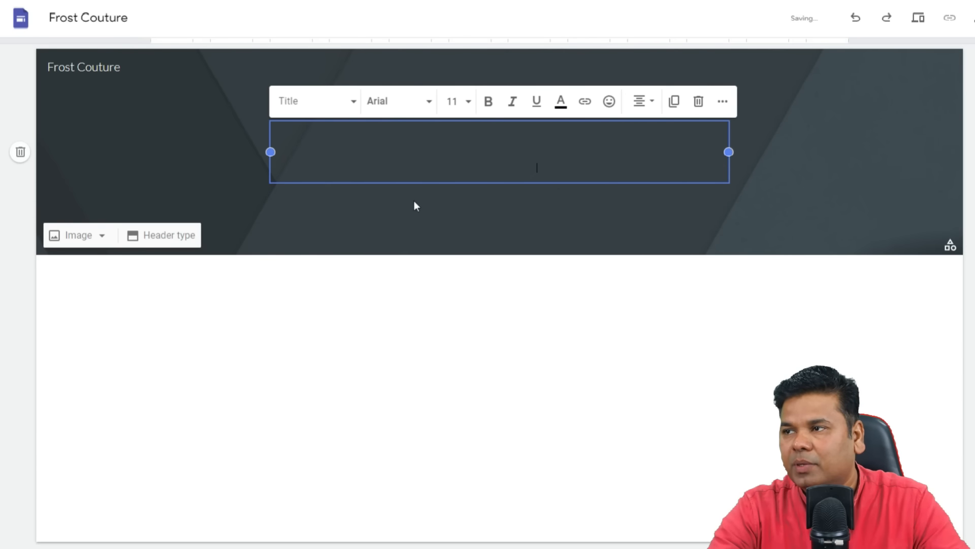
pyautogui.click(552, 171)
pyautogui.hotkey('ctrl', 'v')
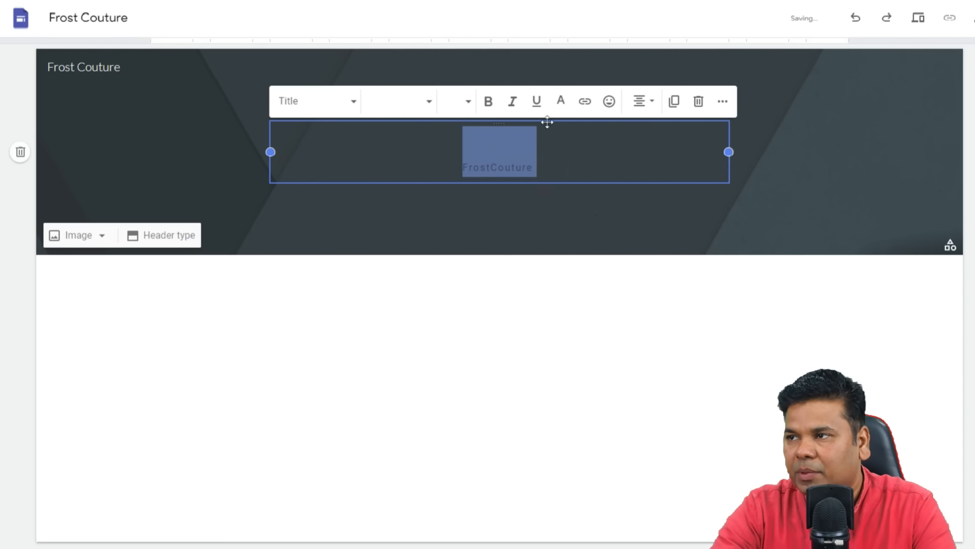
# - Format the page title as white Lato Black text at size 48 and add a space so it reads "Frost Couture"
pyautogui.click(561, 102)
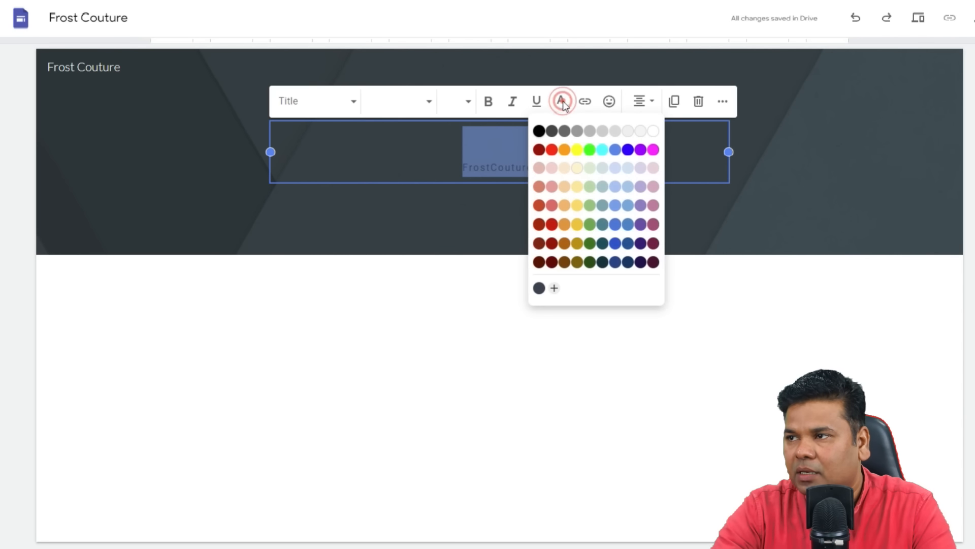
pyautogui.click(652, 132)
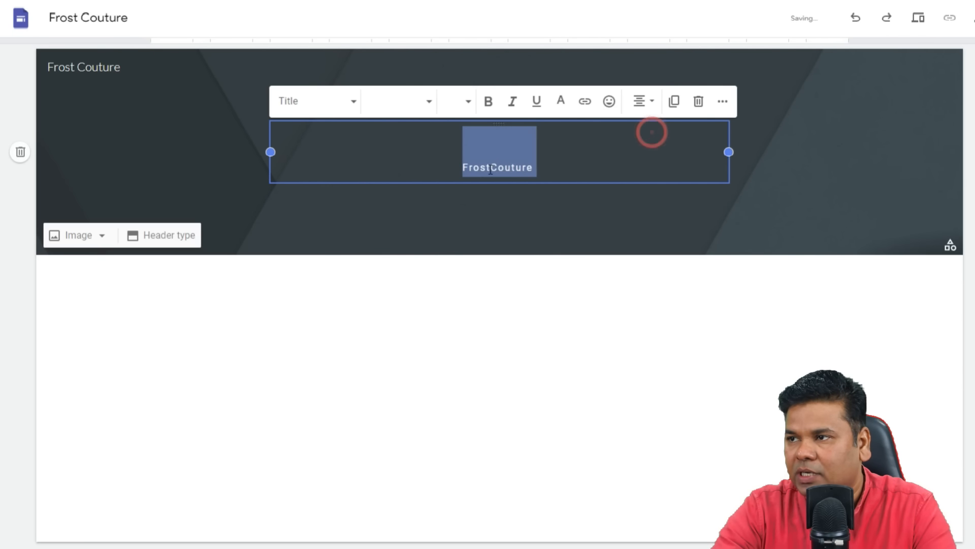
pyautogui.click(425, 101)
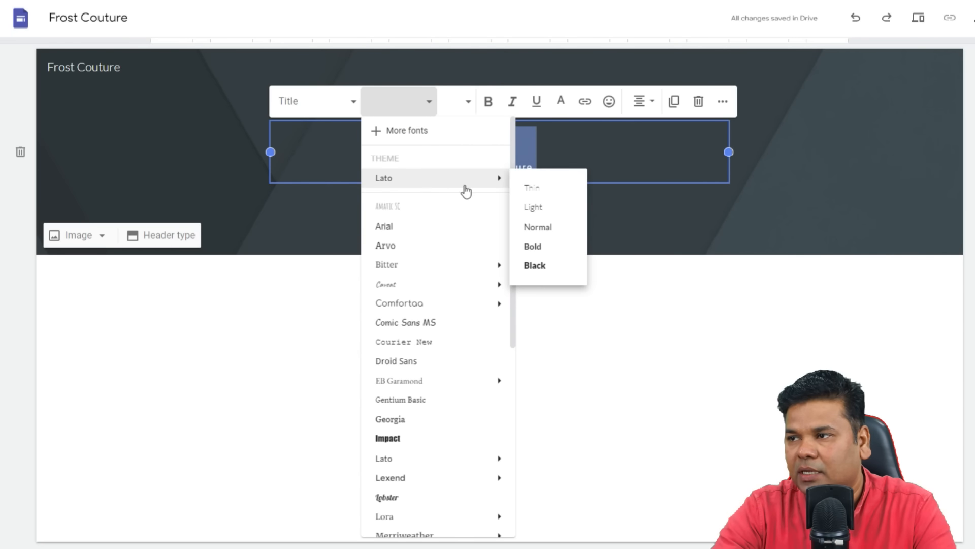
pyautogui.click(534, 264)
pyautogui.click(405, 98)
pyautogui.moveTo(466, 185)
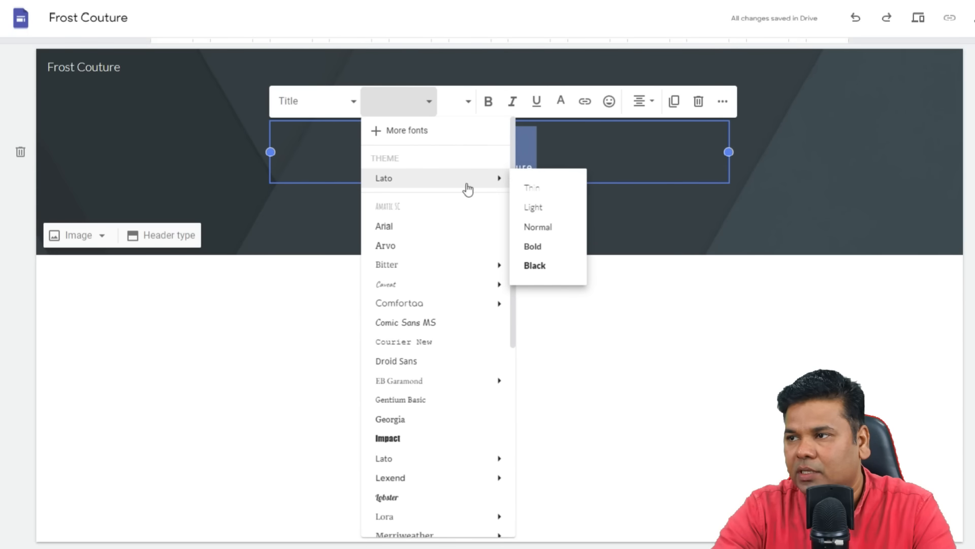
pyautogui.click(542, 266)
pyautogui.click(464, 101)
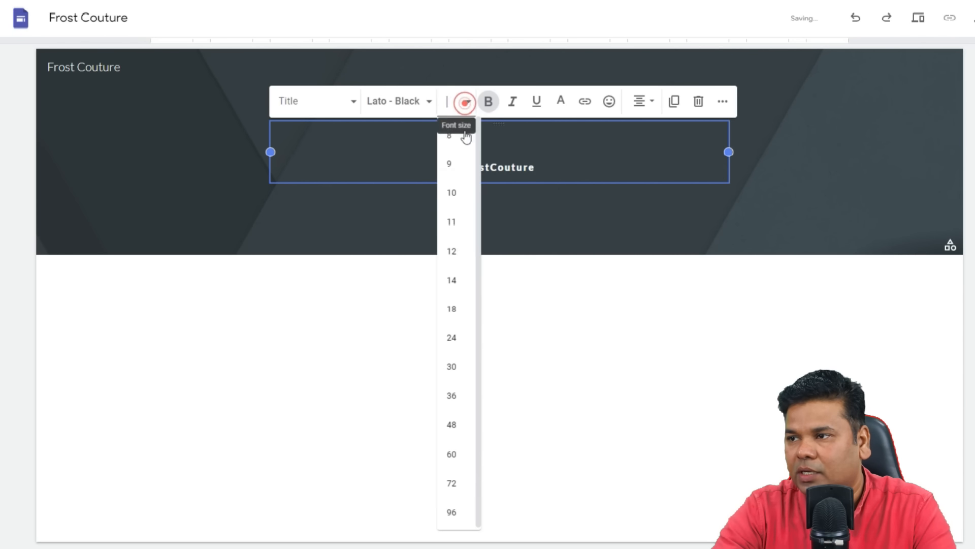
pyautogui.click(459, 417)
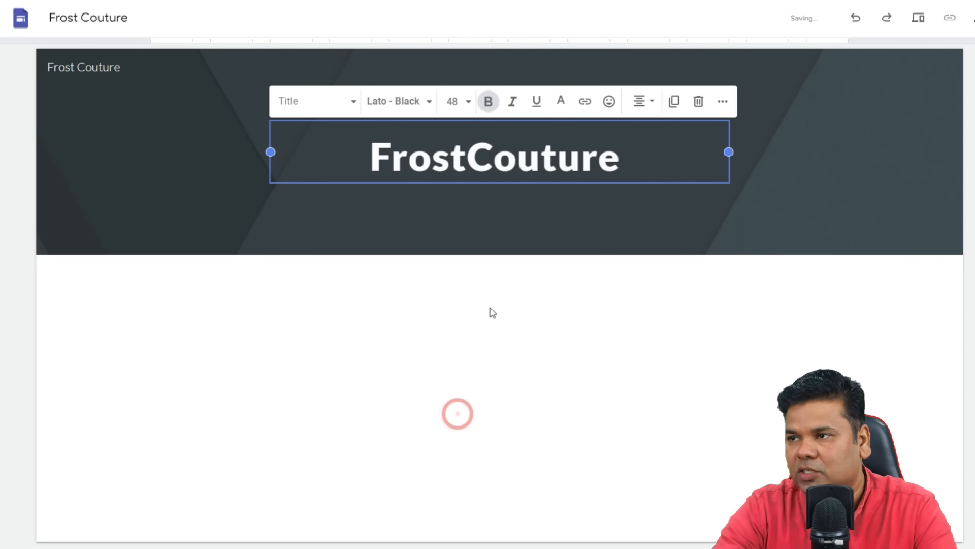
pyautogui.click(504, 356)
pyautogui.click(468, 158)
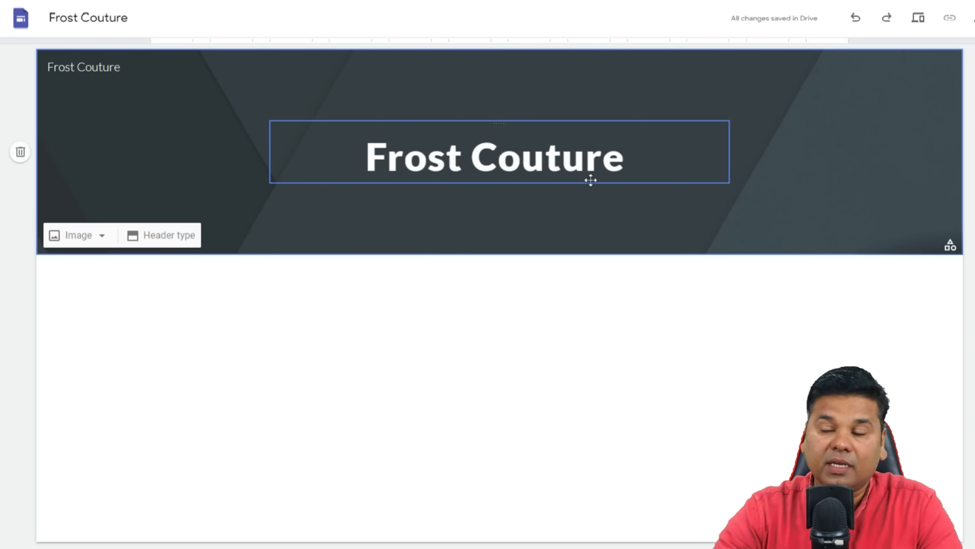
# - Browse the built-in image gallery for a header background picture
pyautogui.click(88, 238)
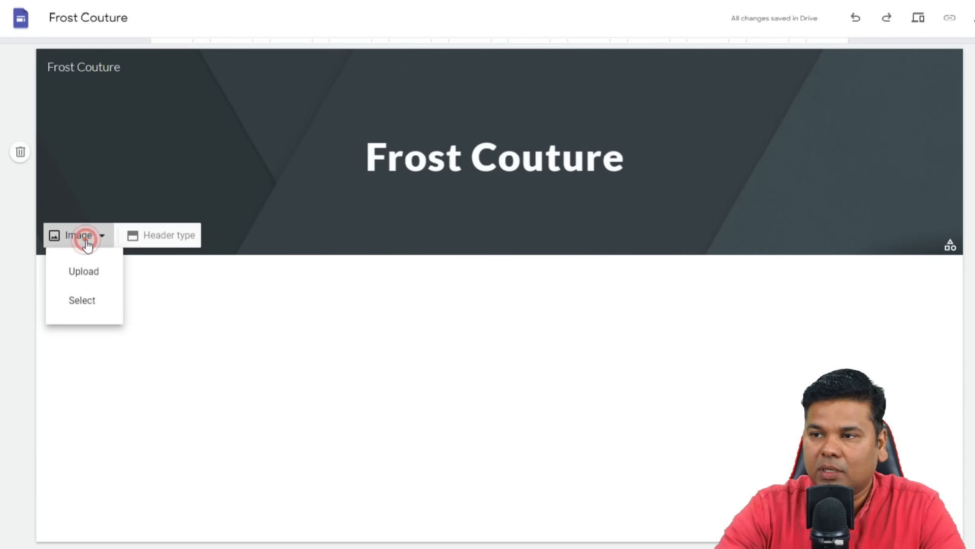
pyautogui.click(93, 305)
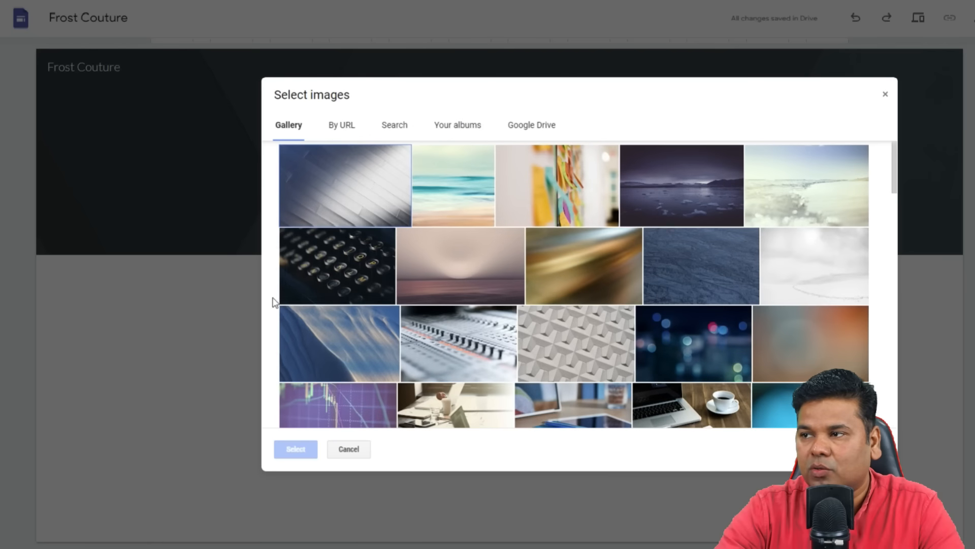
pyautogui.scroll(-6, 588, 364)
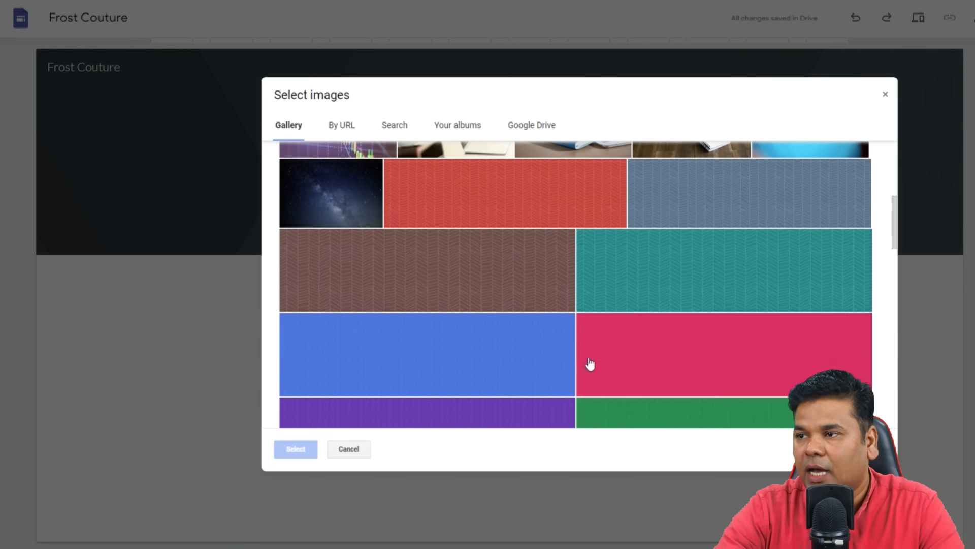
pyautogui.scroll(-8, 665, 325)
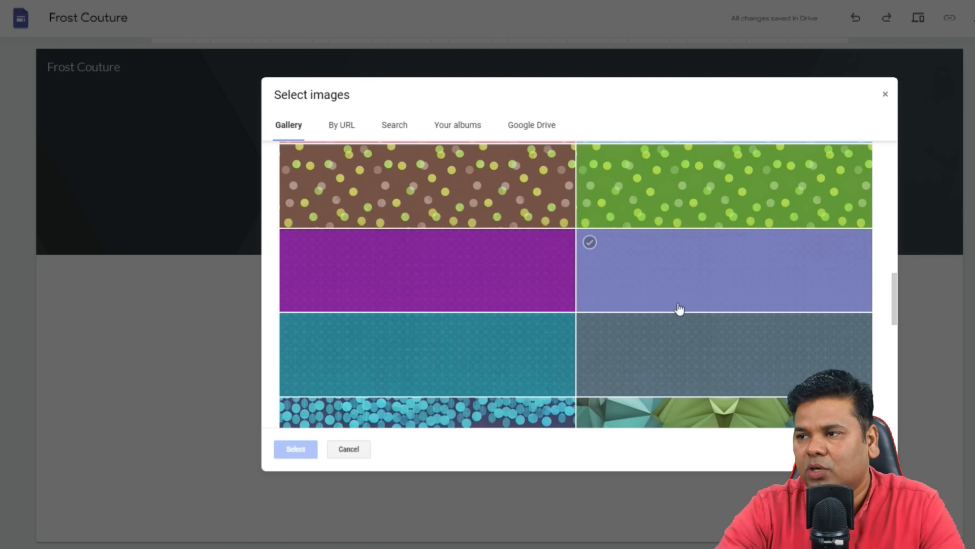
pyautogui.scroll(-5, 666, 312)
pyautogui.scroll(-1, 668, 325)
pyautogui.scroll(-3, 791, 328)
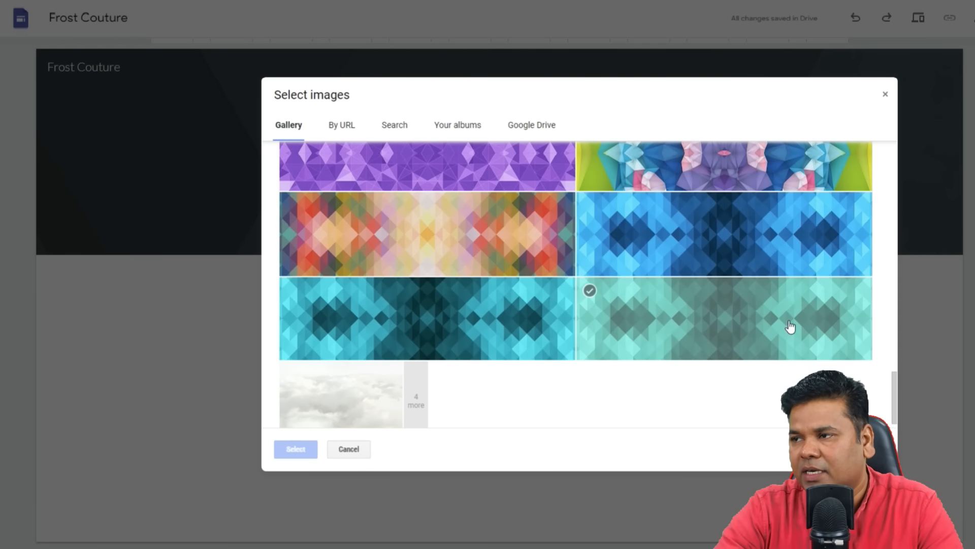
pyautogui.scroll(12, 350, 379)
pyautogui.scroll(8, 352, 378)
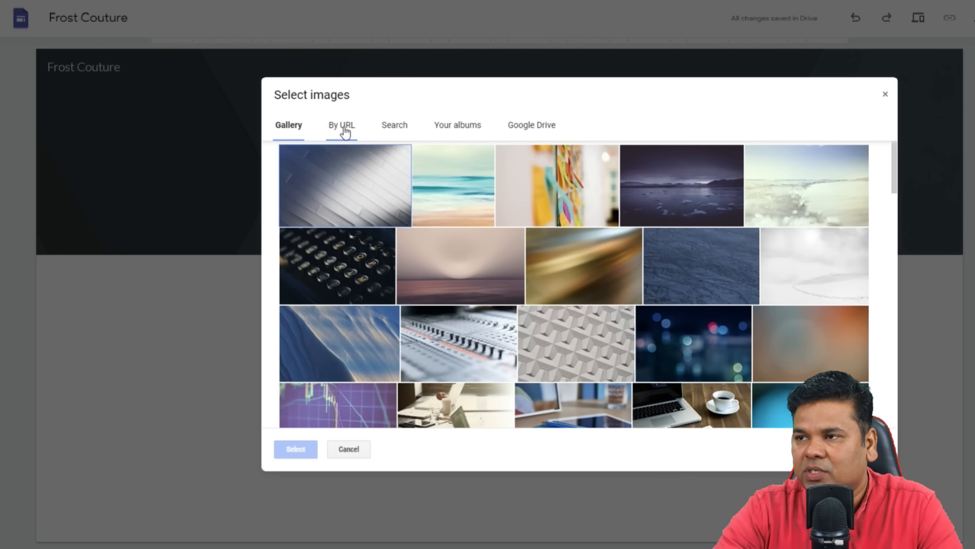
# - Search Google images for "Frost Couture" and set the frosty silver and teal ornaments picture as the header background
pyautogui.click(400, 133)
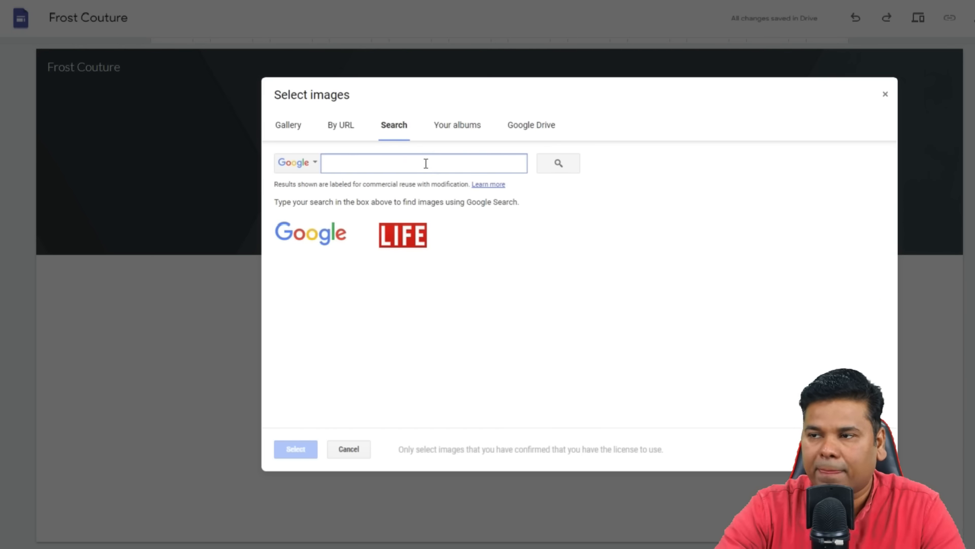
pyautogui.write('Frost Couture')
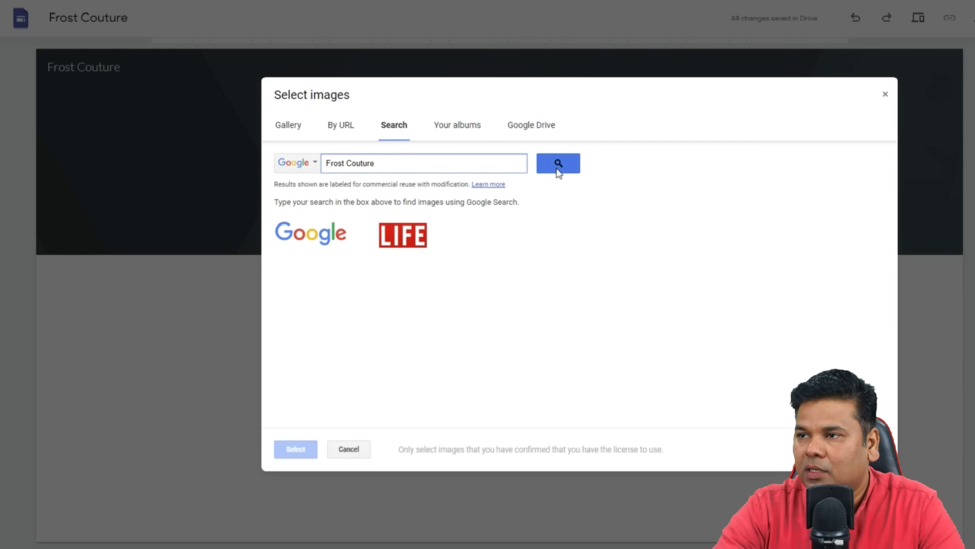
pyautogui.click(558, 165)
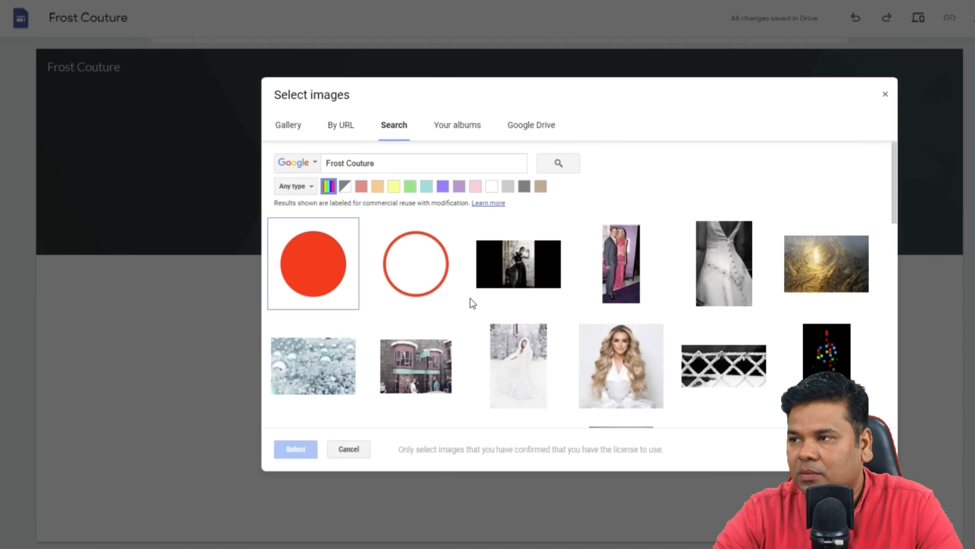
pyautogui.scroll(-3, 482, 305)
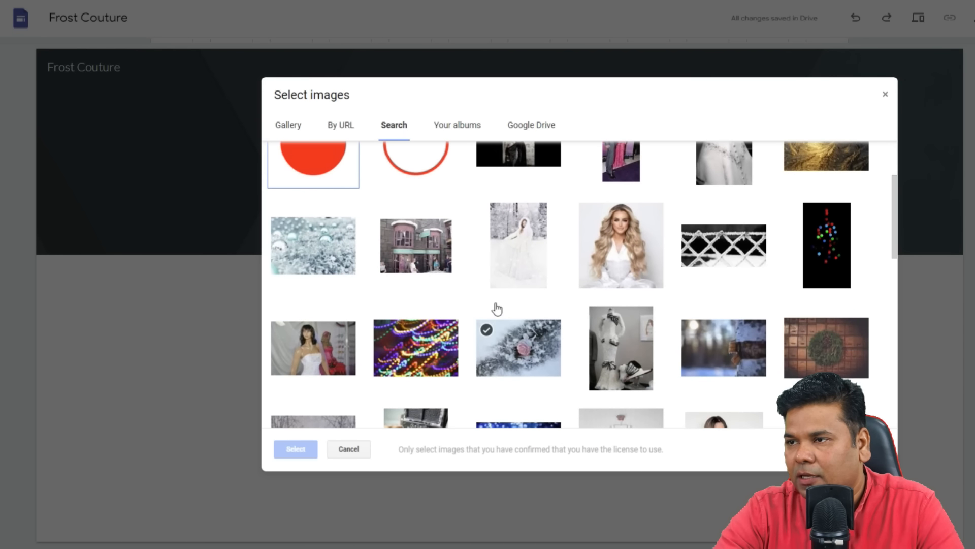
pyautogui.scroll(-2, 431, 293)
pyautogui.scroll(1, 329, 223)
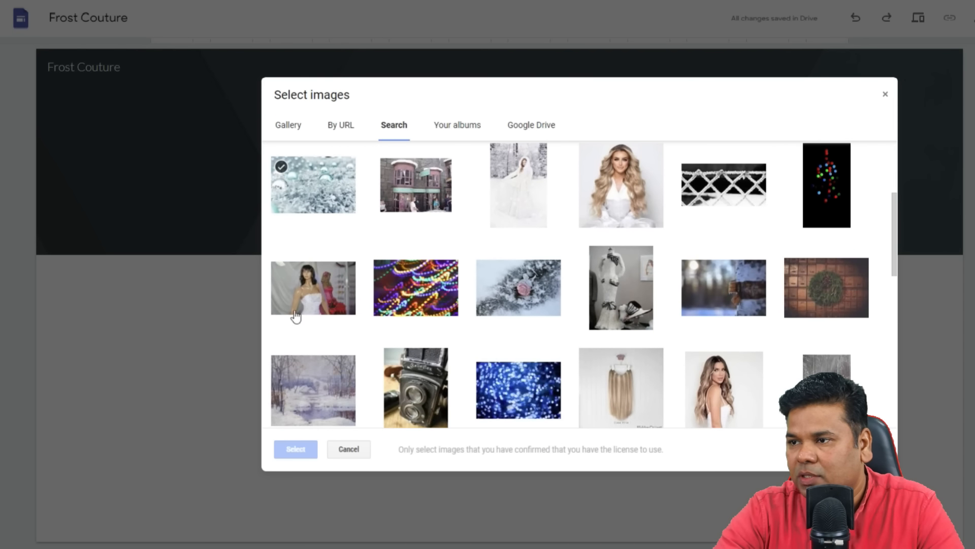
pyautogui.click(306, 188)
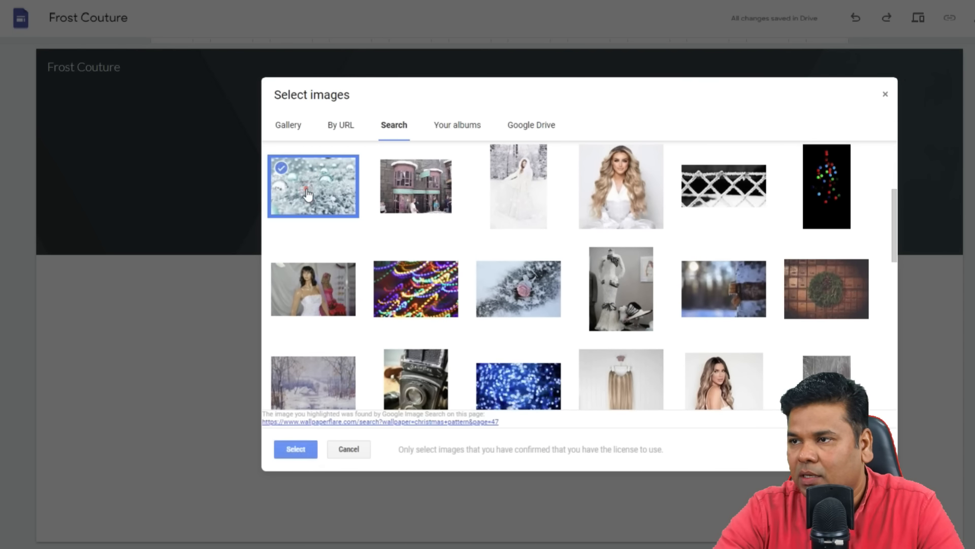
pyautogui.click(297, 451)
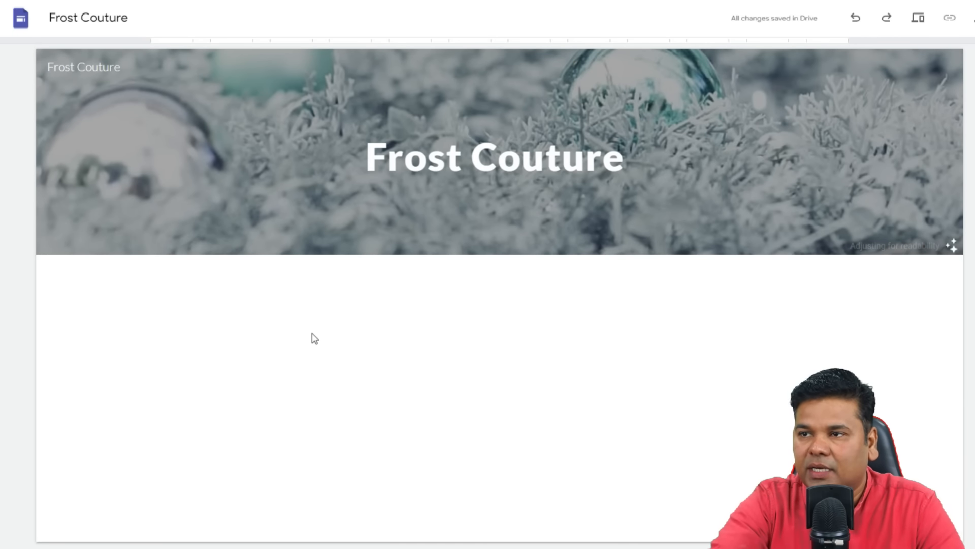
# - Change the text colour of the header's page title to black (#000000)
pyautogui.moveTo(99, 226)
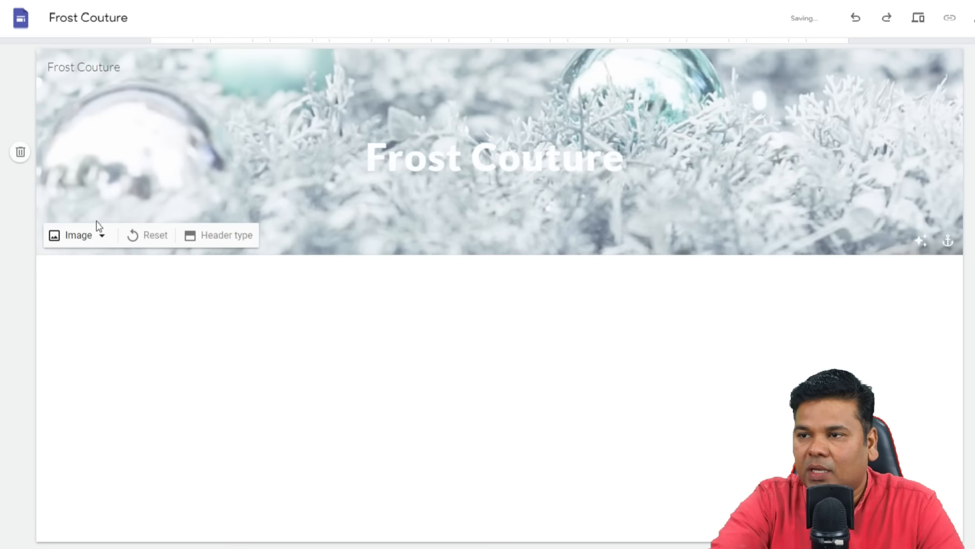
pyautogui.tripleClick(531, 162)
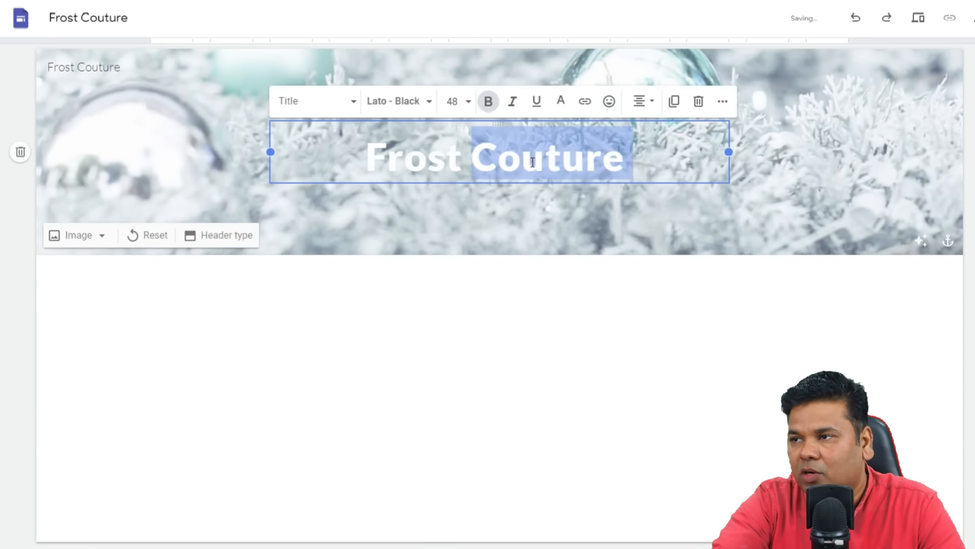
pyautogui.click(563, 104)
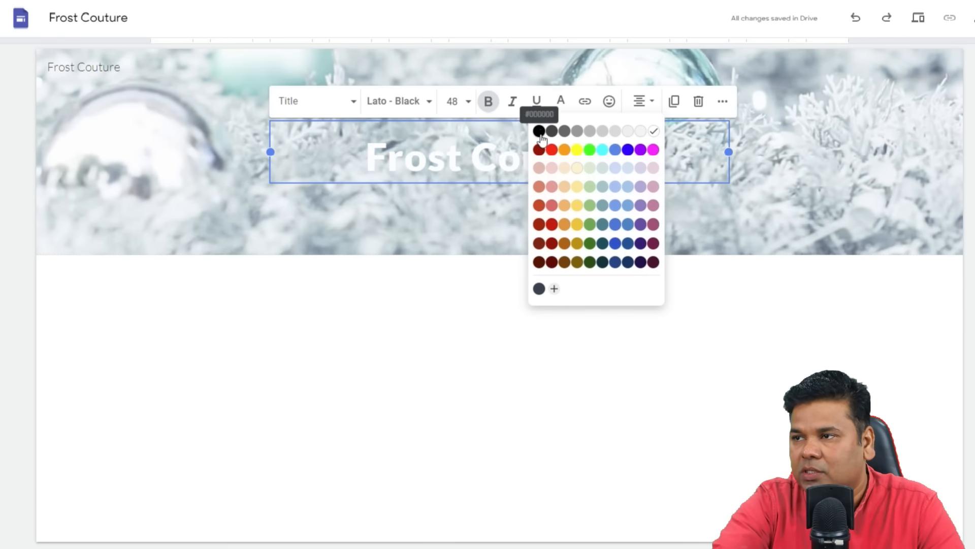
pyautogui.click(540, 133)
pyautogui.click(452, 314)
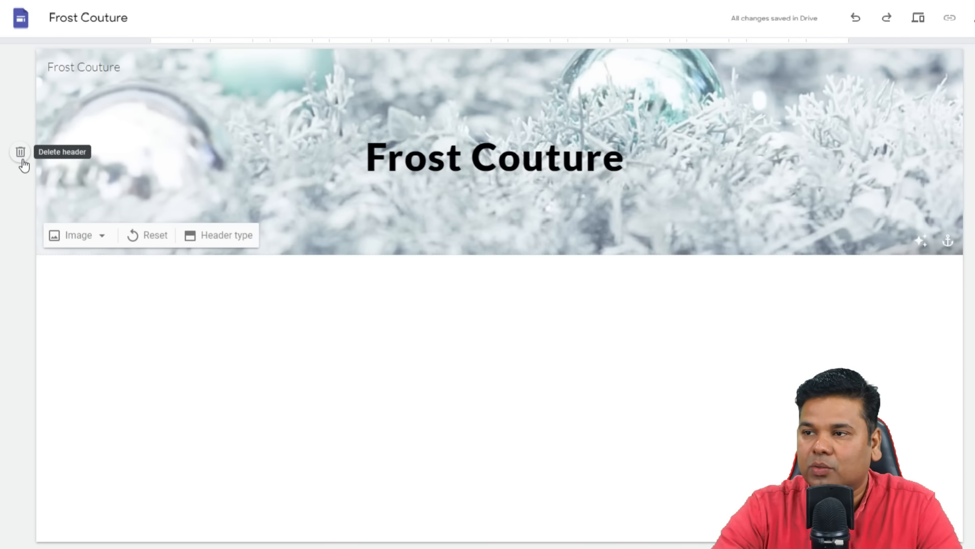
# - Try the Cover, Large banner and Title only header types, and return the header to Banner
pyautogui.click(244, 243)
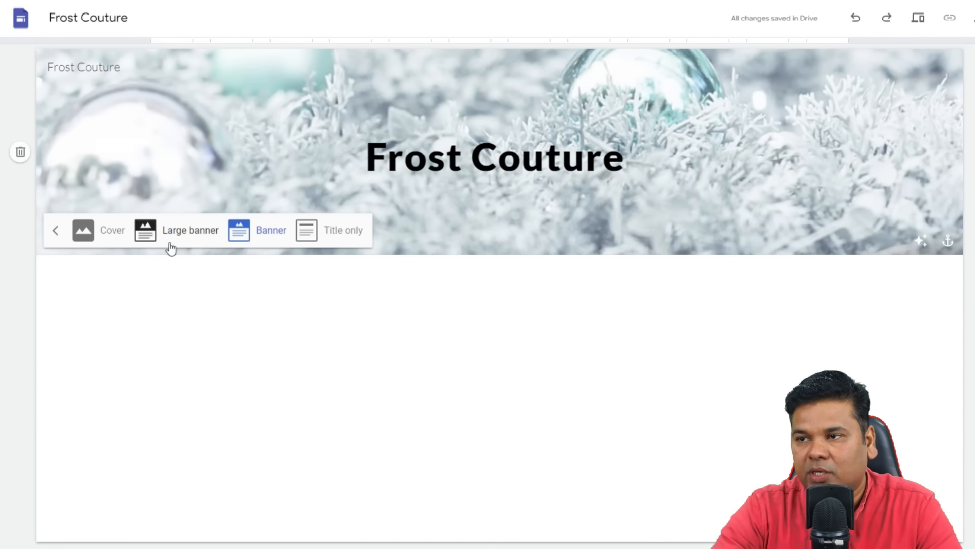
pyautogui.click(104, 234)
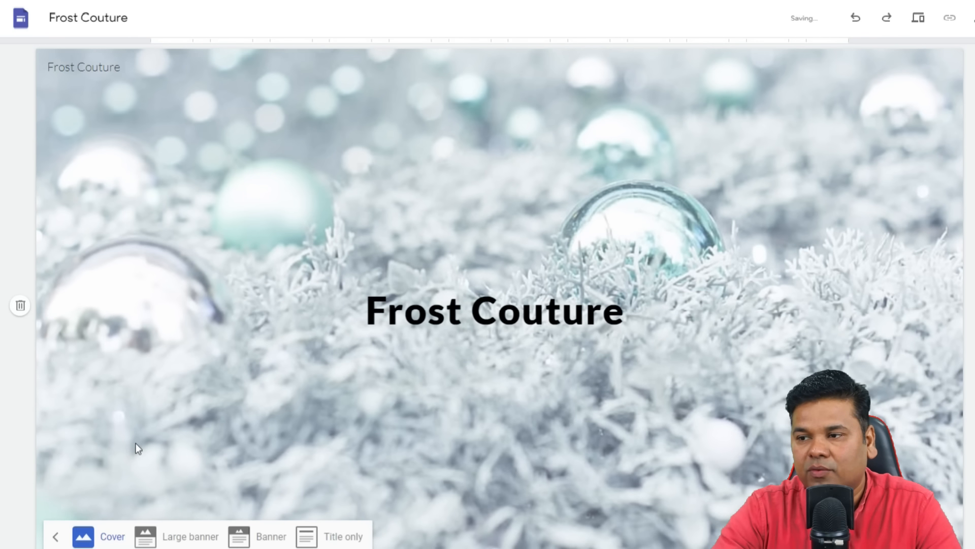
pyautogui.click(189, 536)
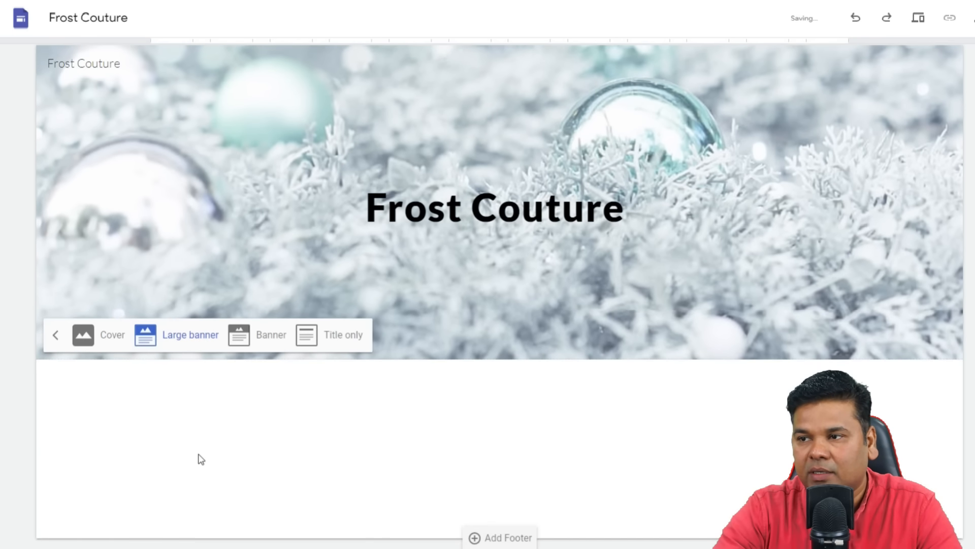
pyautogui.click(255, 337)
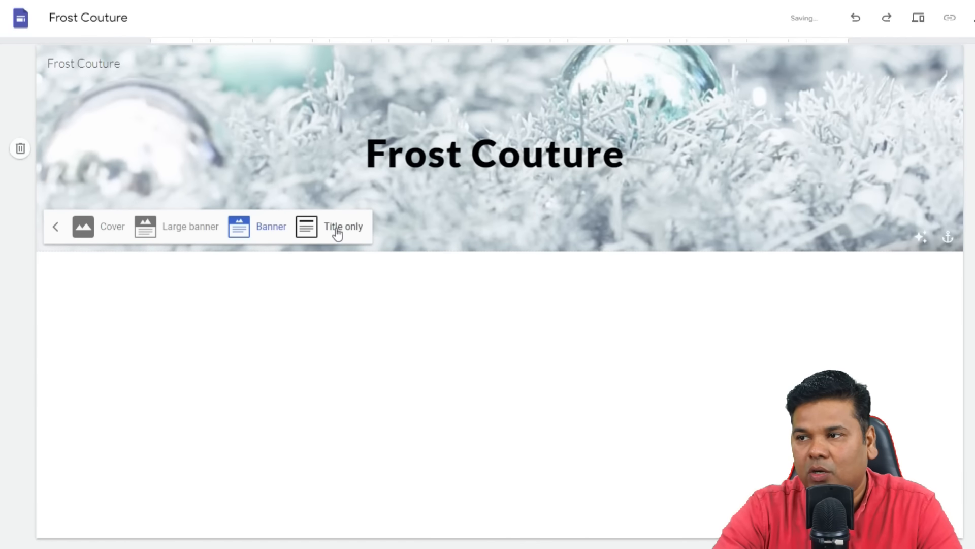
pyautogui.click(336, 229)
pyautogui.click(89, 140)
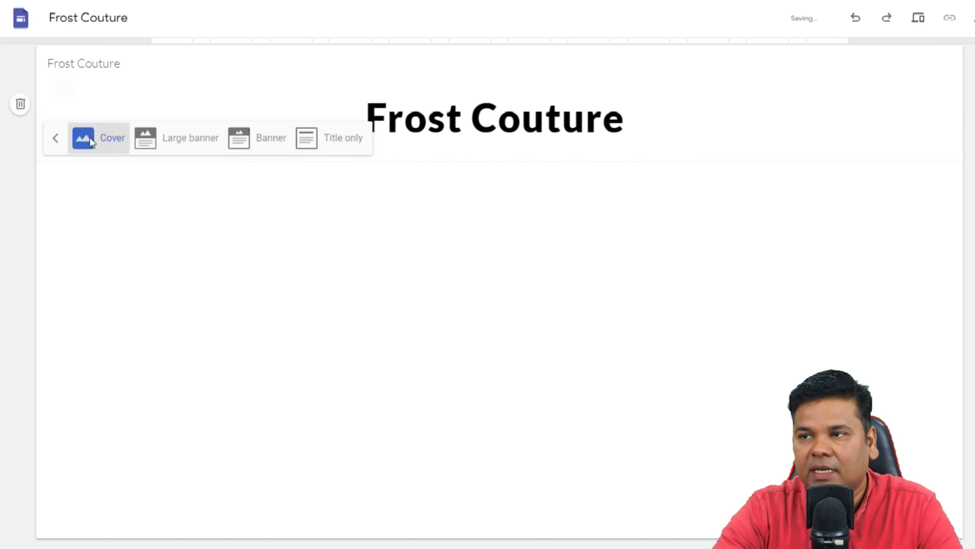
pyautogui.click(189, 537)
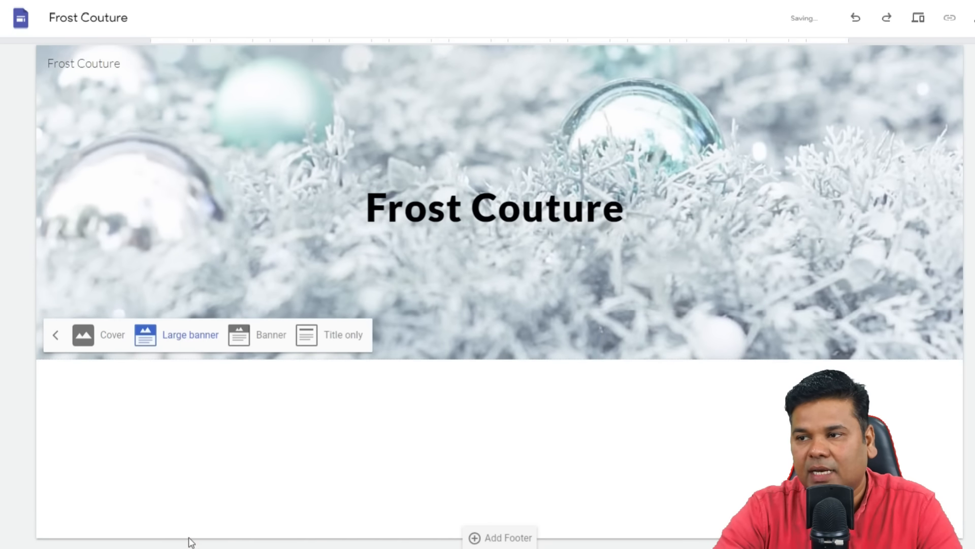
pyautogui.click(261, 334)
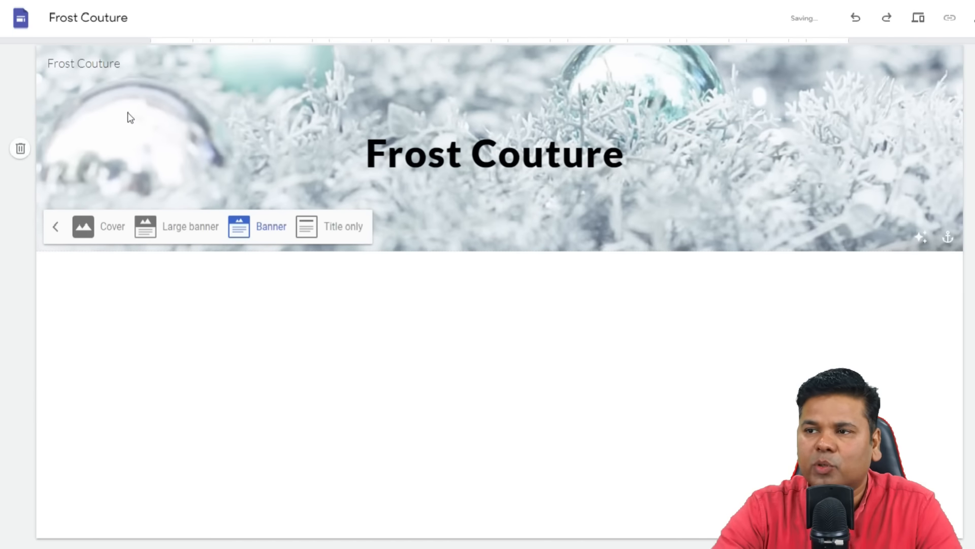
pyautogui.click(56, 228)
# - Search Google images for "Frost Couture shop" to find a replacement header background
pyautogui.click(76, 232)
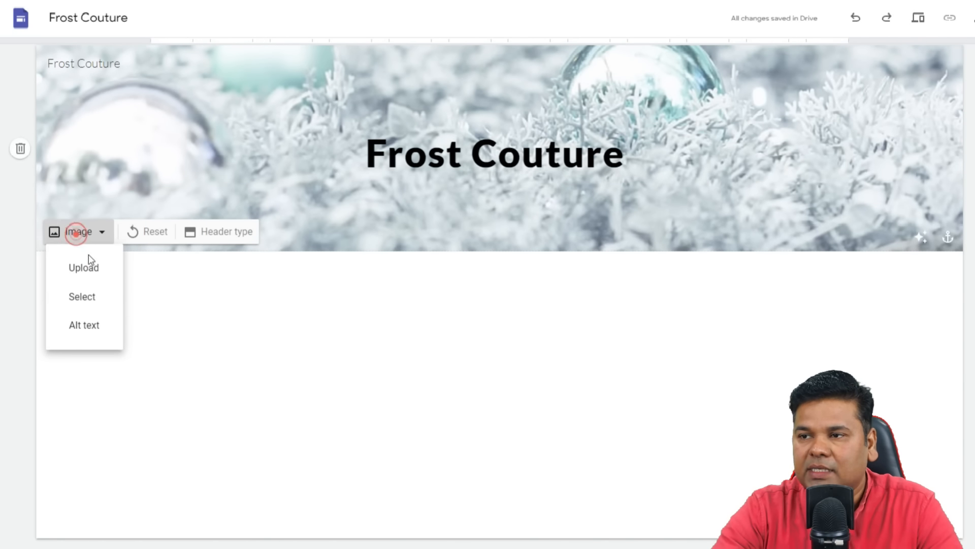
pyautogui.click(102, 303)
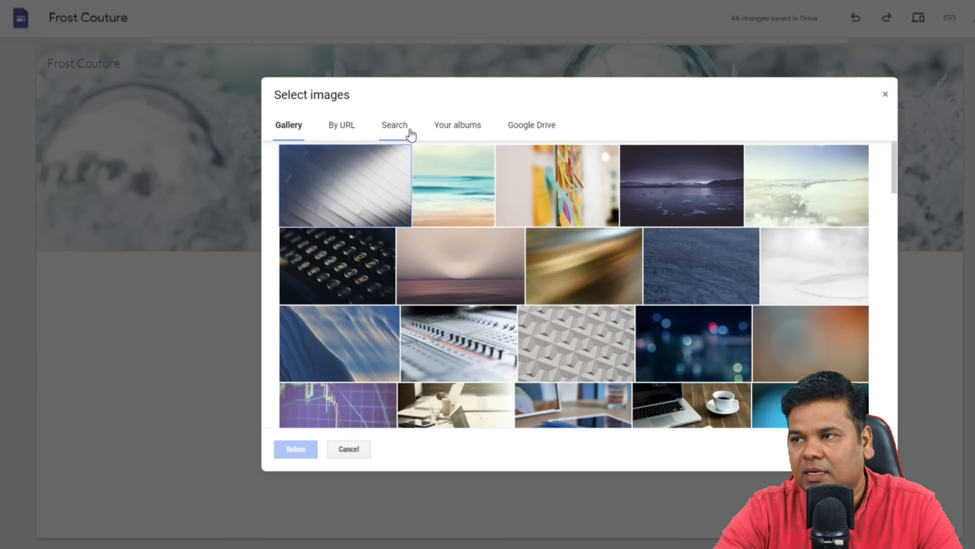
pyautogui.click(394, 126)
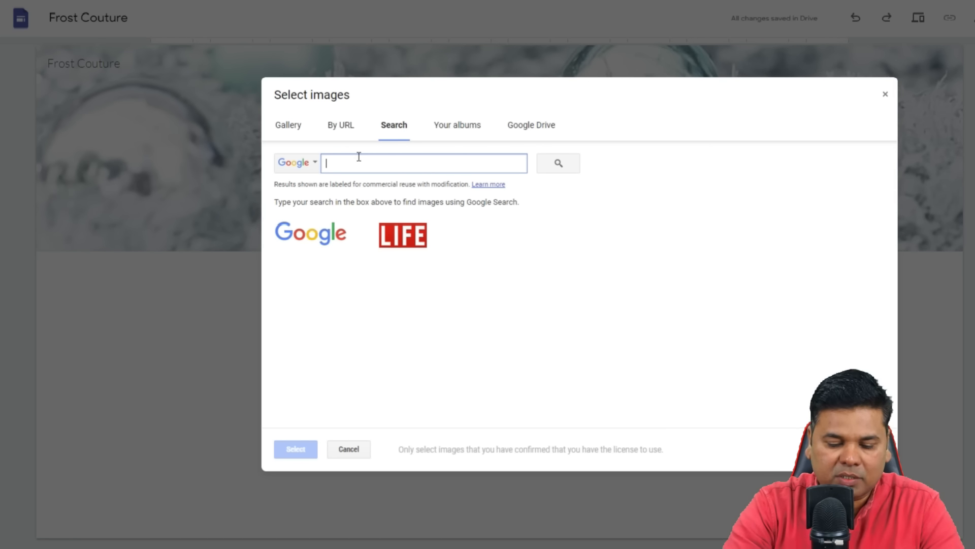
pyautogui.write('FrostCouture')
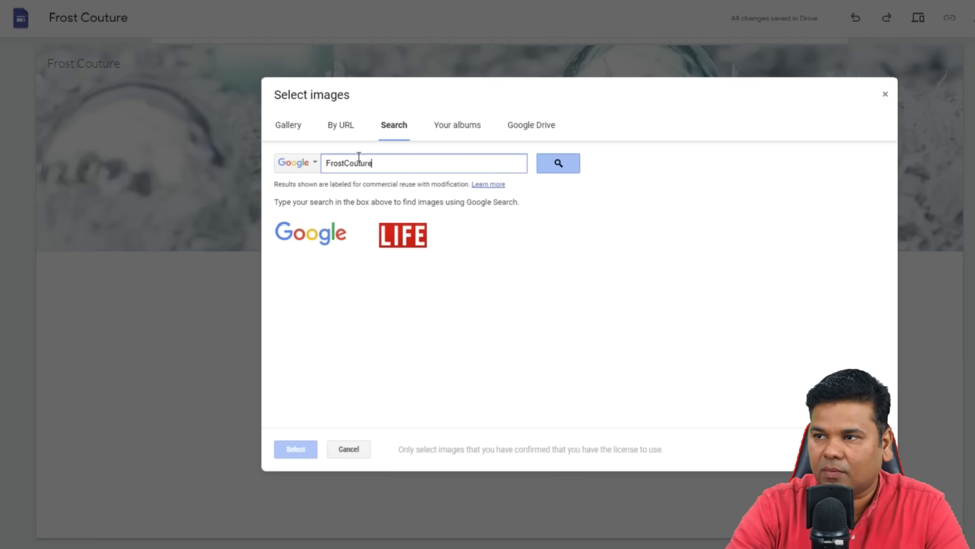
pyautogui.click(391, 166)
pyautogui.write('sho')
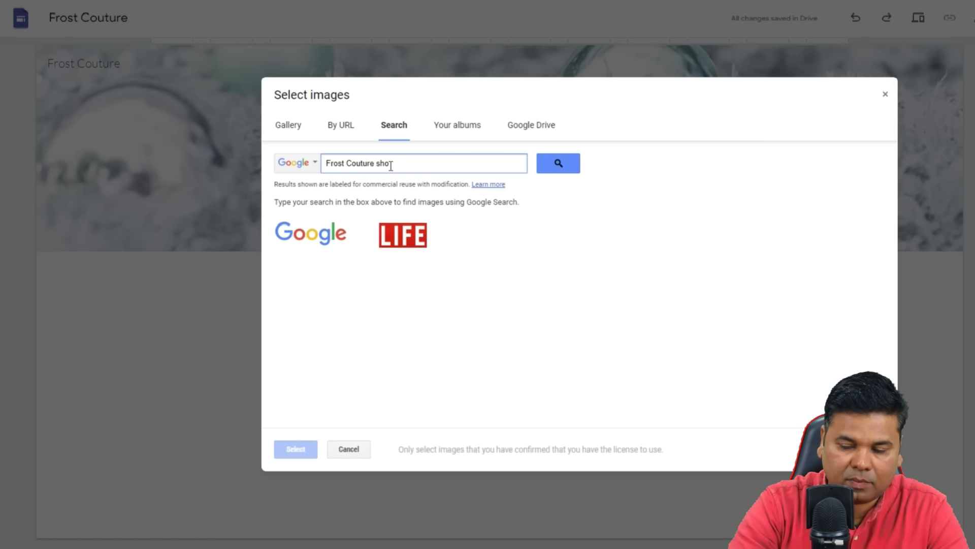
pyautogui.write('p')
pyautogui.click(561, 164)
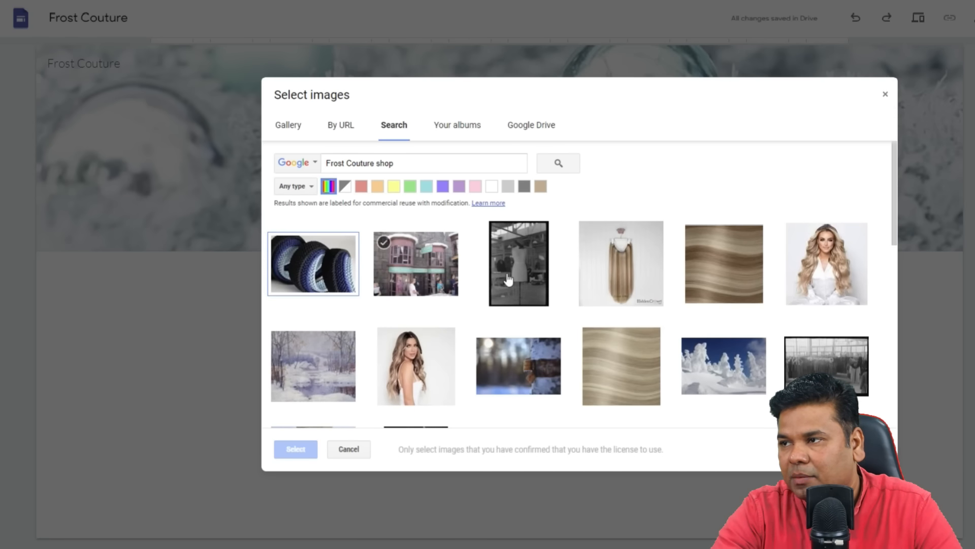
# - Set the black-and-white braided ropes picture from the search results as the header background
pyautogui.scroll(-7, 508, 279)
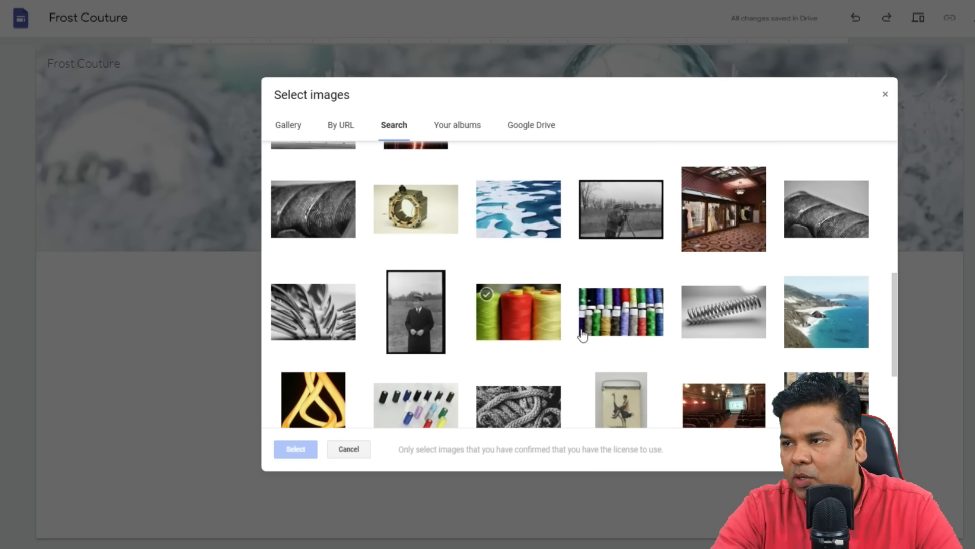
pyautogui.click(606, 329)
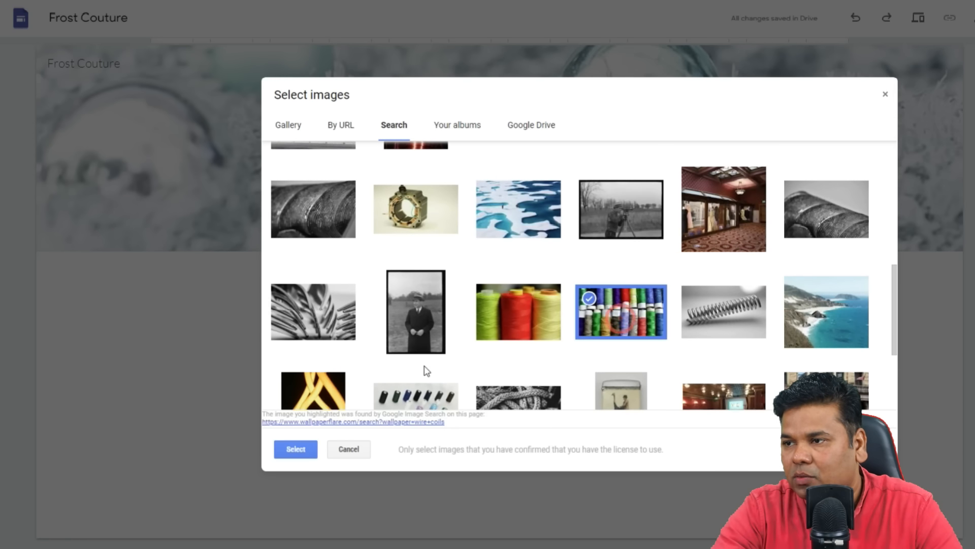
pyautogui.scroll(-3, 426, 365)
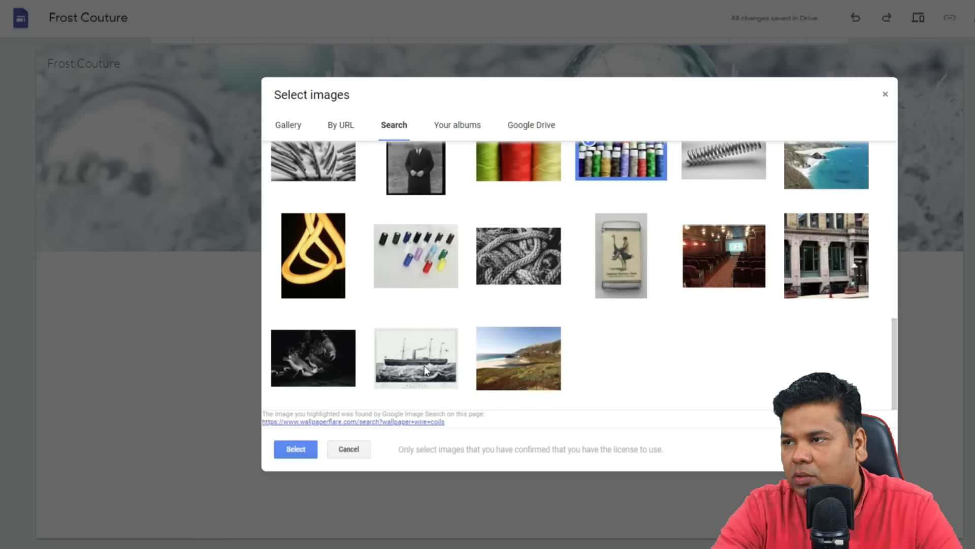
pyautogui.click(526, 254)
pyautogui.click(296, 449)
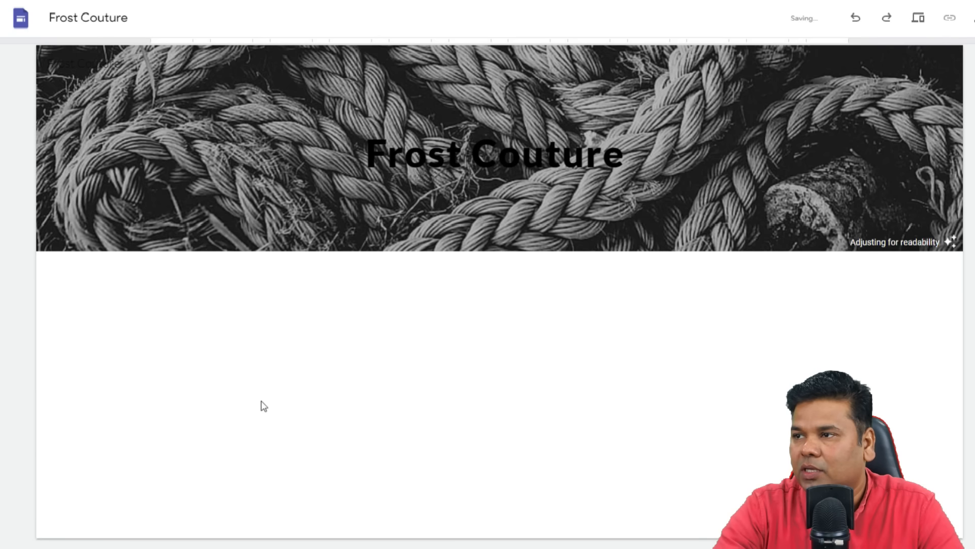
# - Change the text colour of the header's page title to white
pyautogui.tripleClick(477, 154)
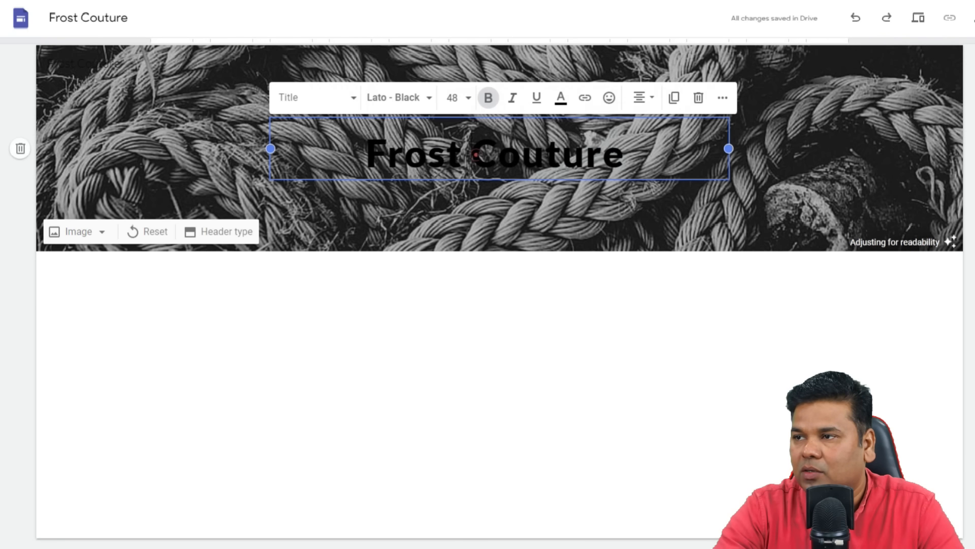
pyautogui.click(559, 104)
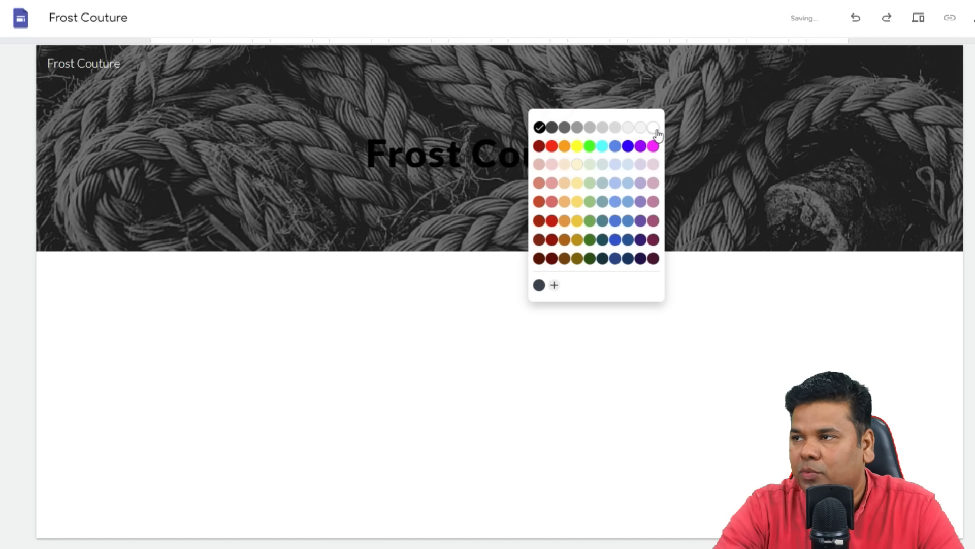
pyautogui.click(652, 126)
pyautogui.click(434, 295)
pyautogui.doubleClick(431, 291)
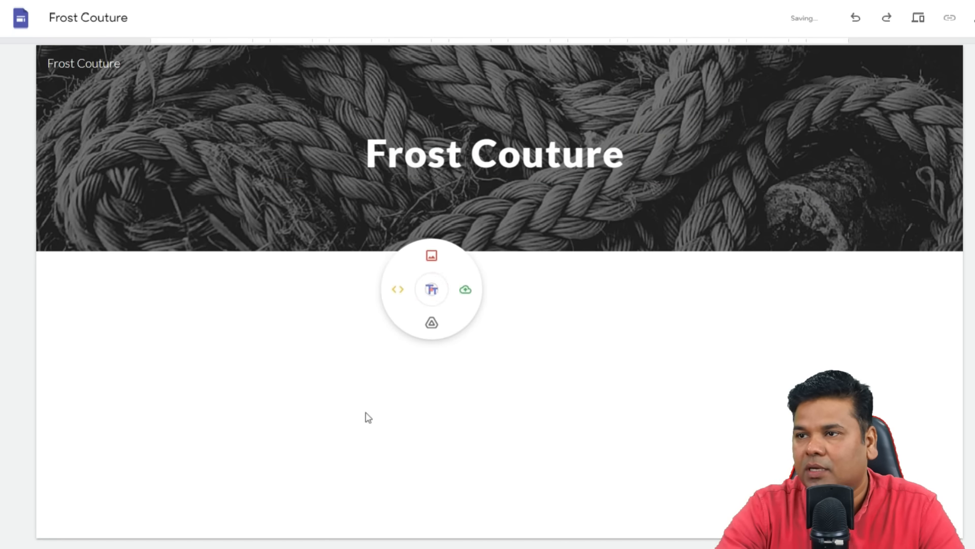
pyautogui.click(612, 358)
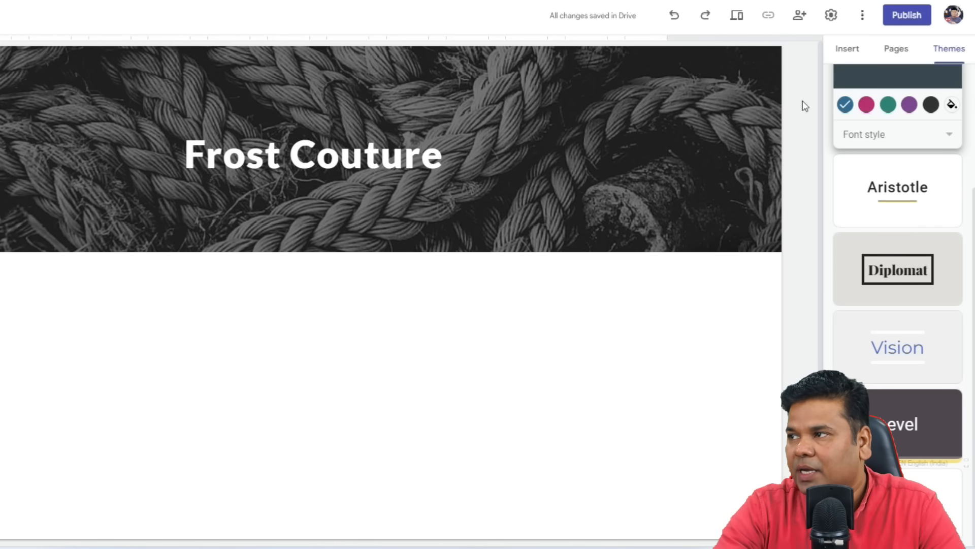
# - Insert the content block with three images and captions in a row below the header
pyautogui.click(855, 49)
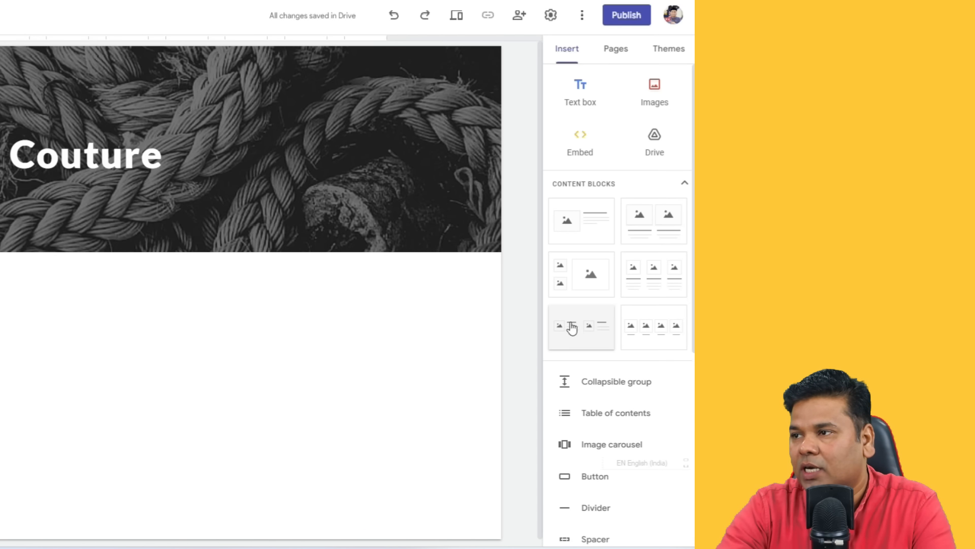
pyautogui.moveTo(653, 283); pyautogui.dragTo(89, 319)
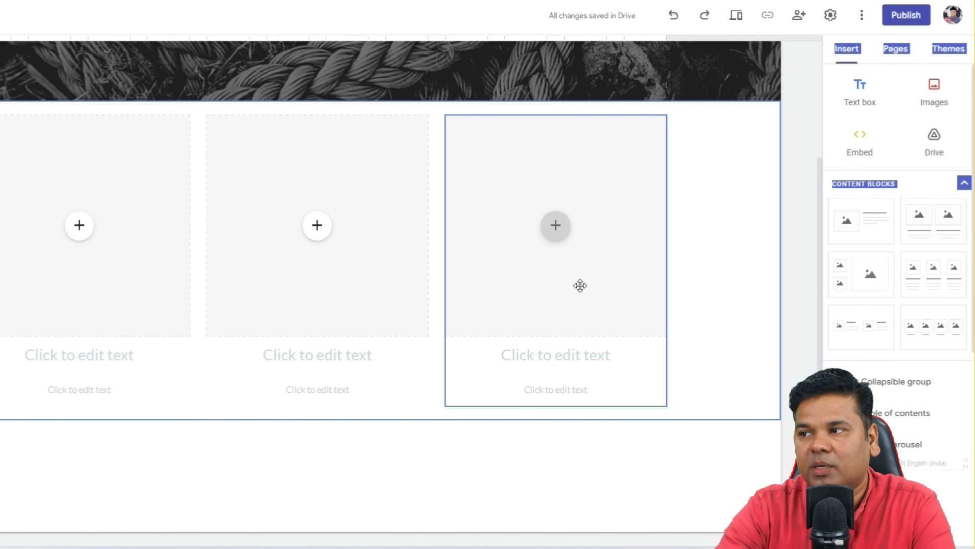
# - Fill the first image placeholder of the three-column block with the desktop-computer picture from Google Drive
pyautogui.click(79, 234)
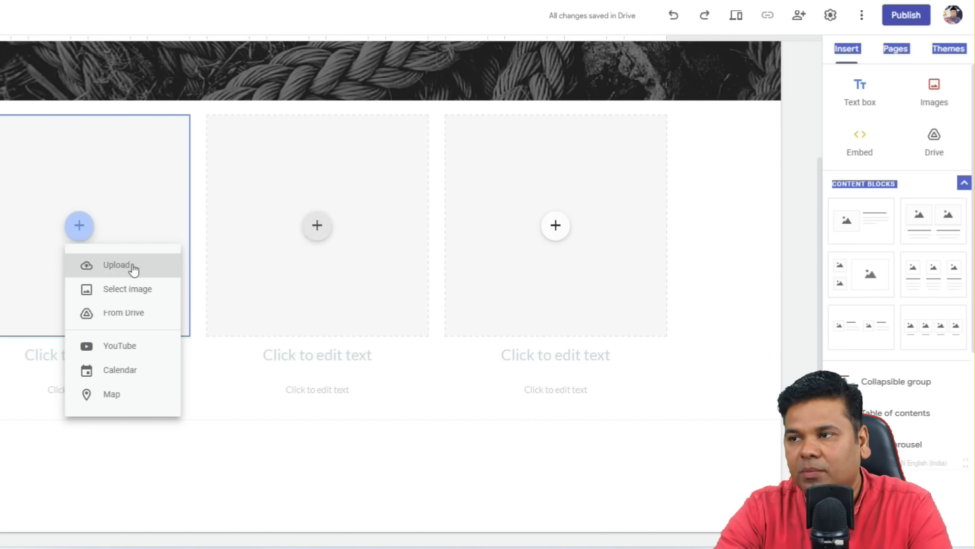
pyautogui.click(133, 293)
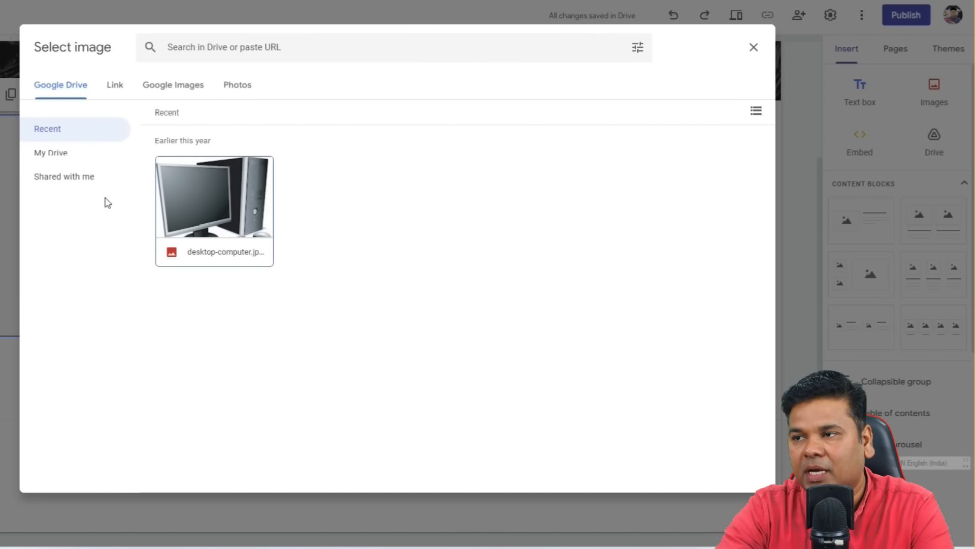
pyautogui.click(80, 161)
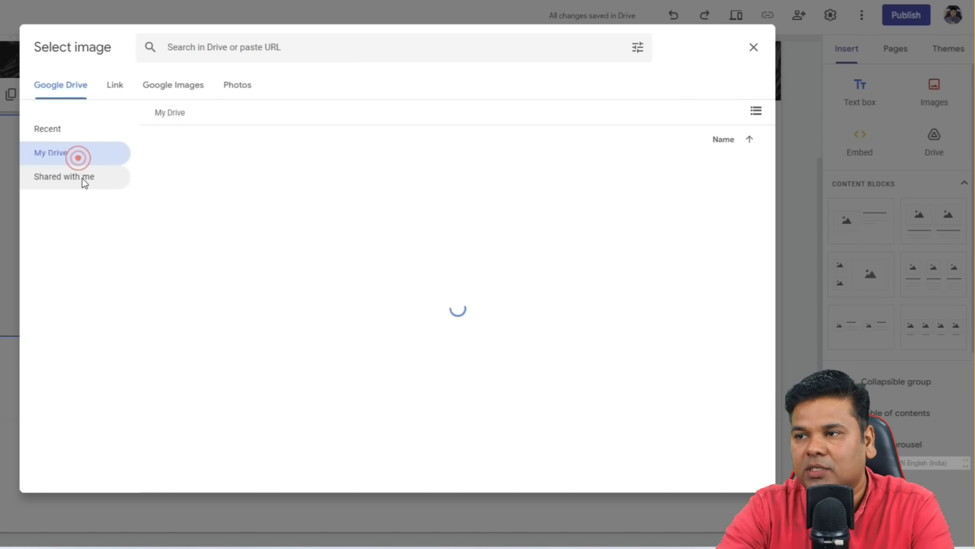
pyautogui.click(118, 92)
pyautogui.click(171, 83)
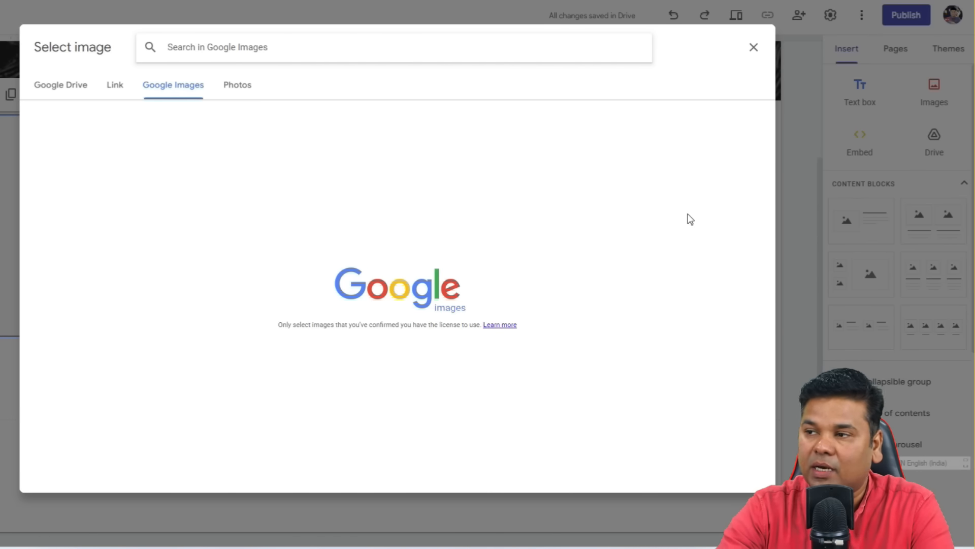
pyautogui.click(238, 85)
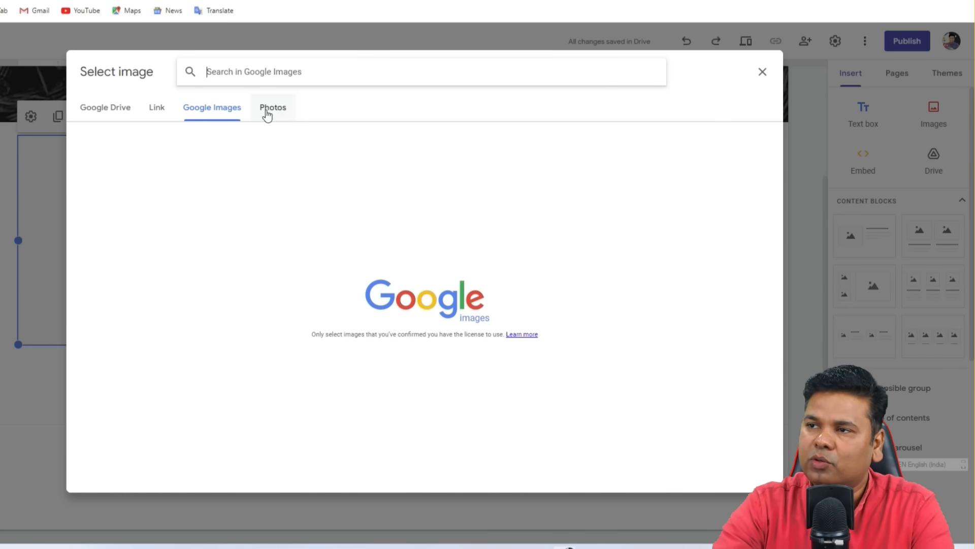
pyautogui.click(84, 107)
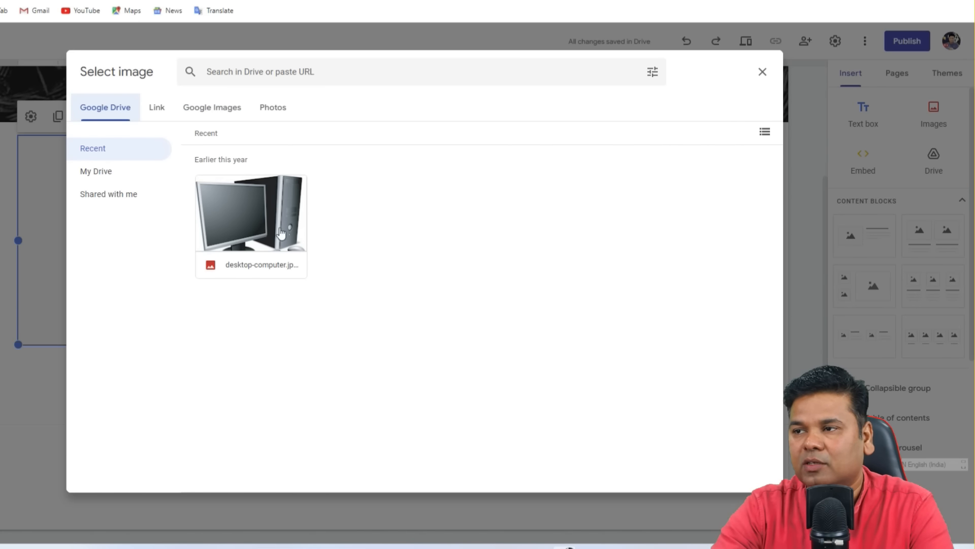
pyautogui.click(251, 220)
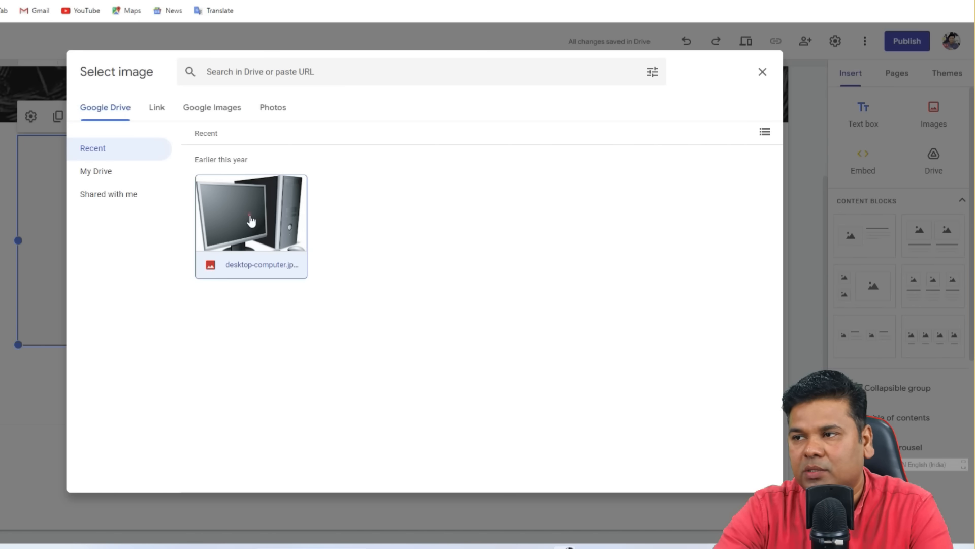
pyautogui.click(746, 480)
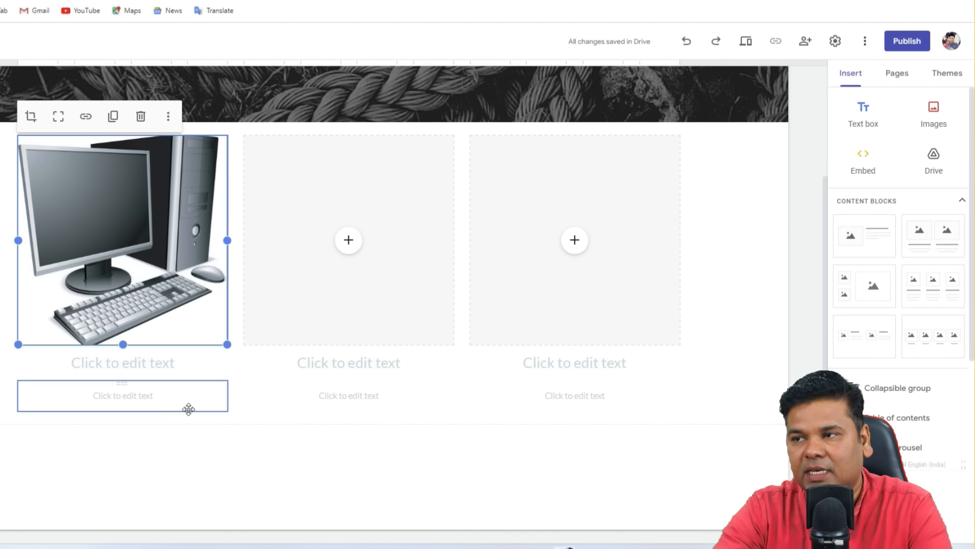
pyautogui.click(167, 452)
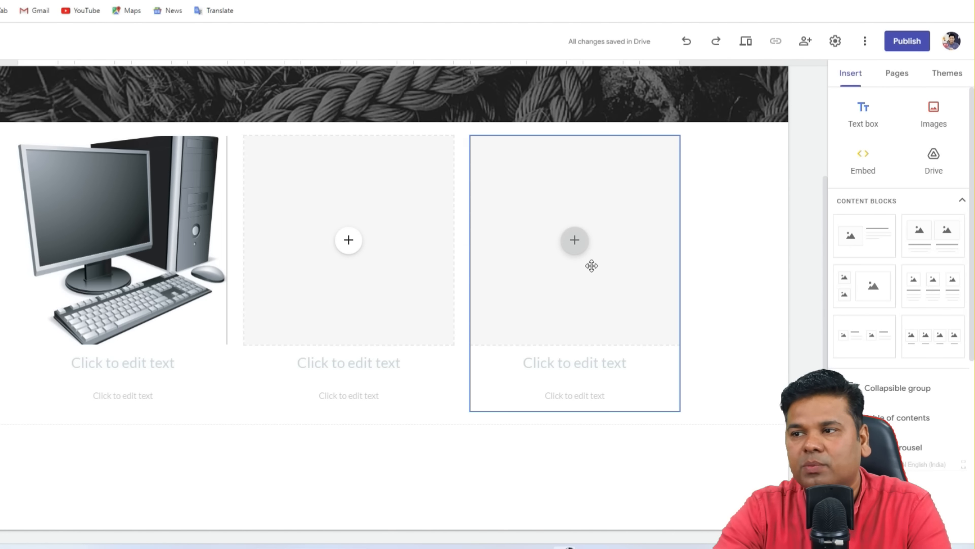
# - Enter "My Computer" as the heading under the computer picture
pyautogui.click(138, 364)
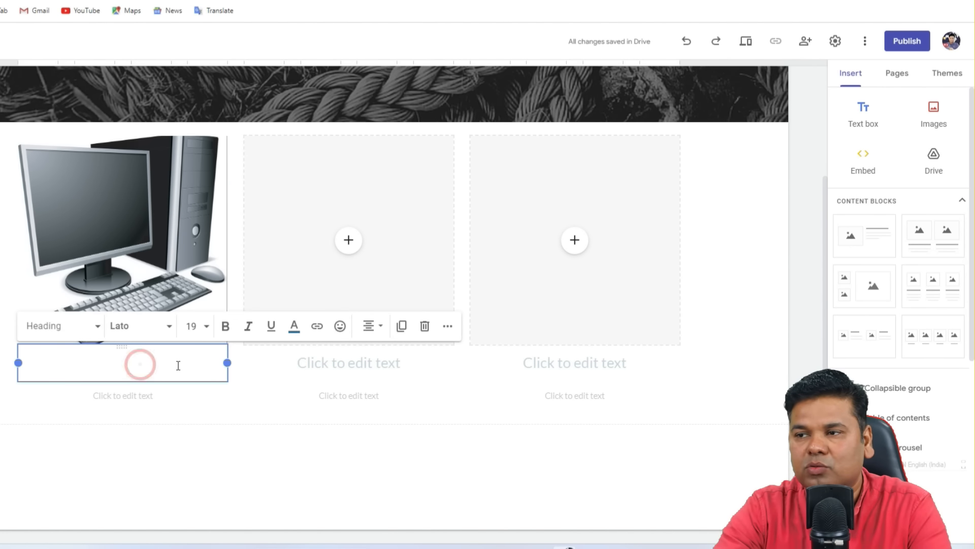
pyautogui.write('Cp')
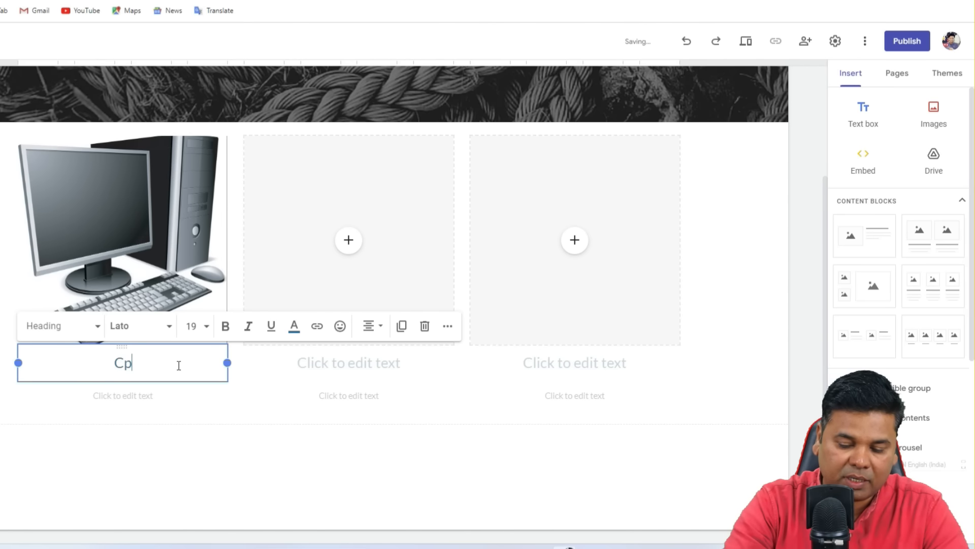
pyautogui.press('BackSpace')
pyautogui.press('BackSpace')
pyautogui.write('My Computer')
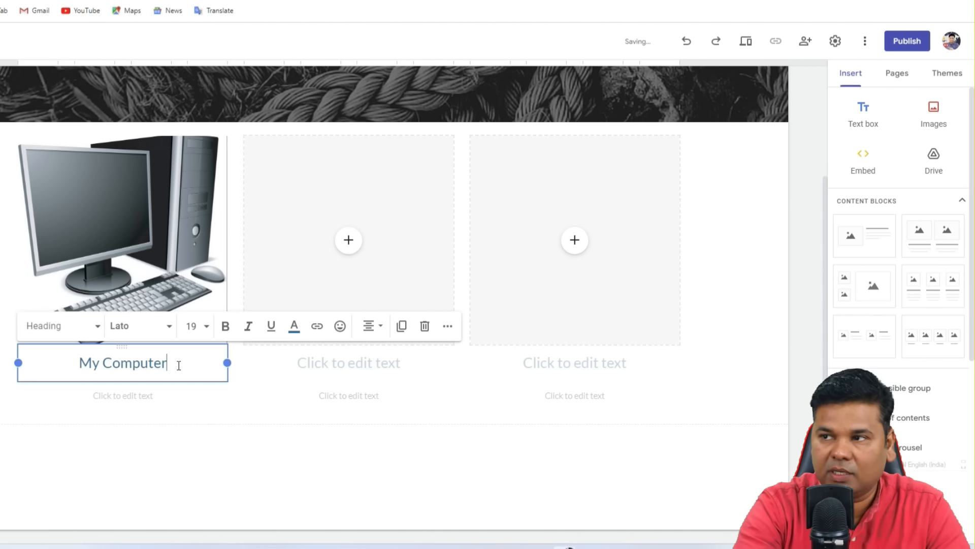
pyautogui.click(176, 448)
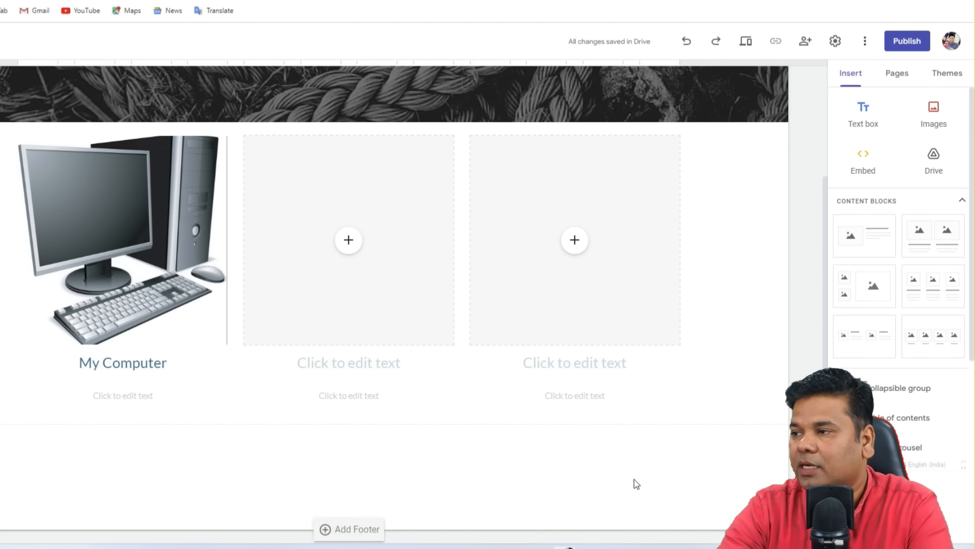
pyautogui.scroll(-5, 864, 254)
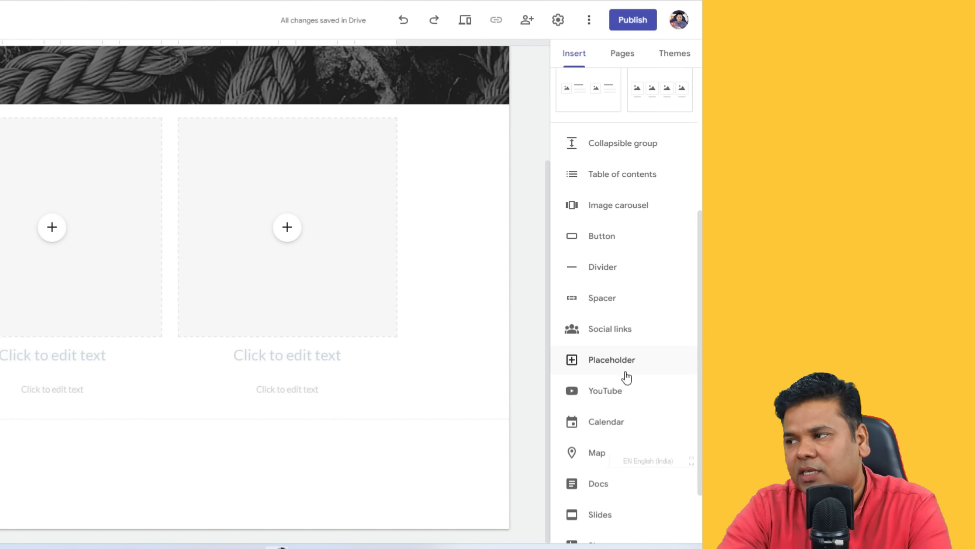
pyautogui.scroll(-2, 633, 429)
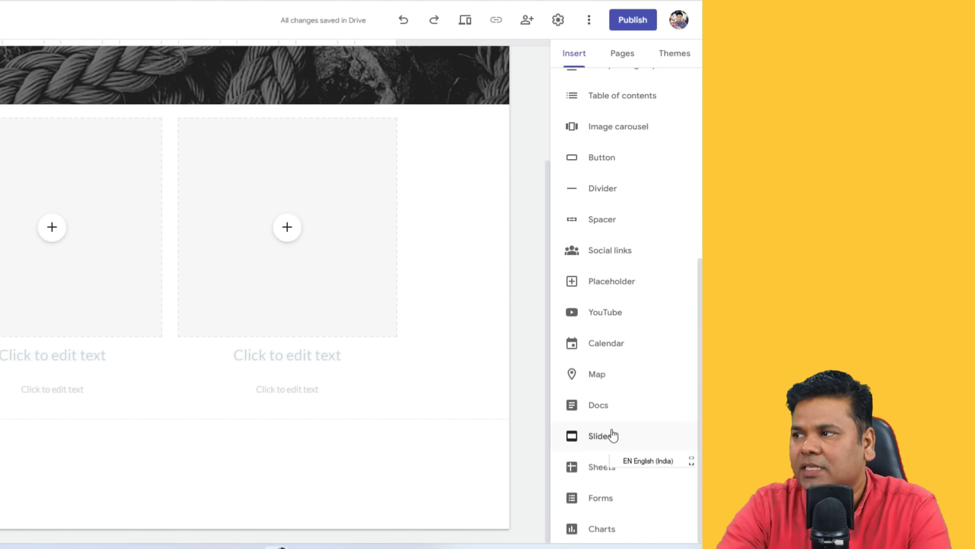
pyautogui.scroll(5, 615, 424)
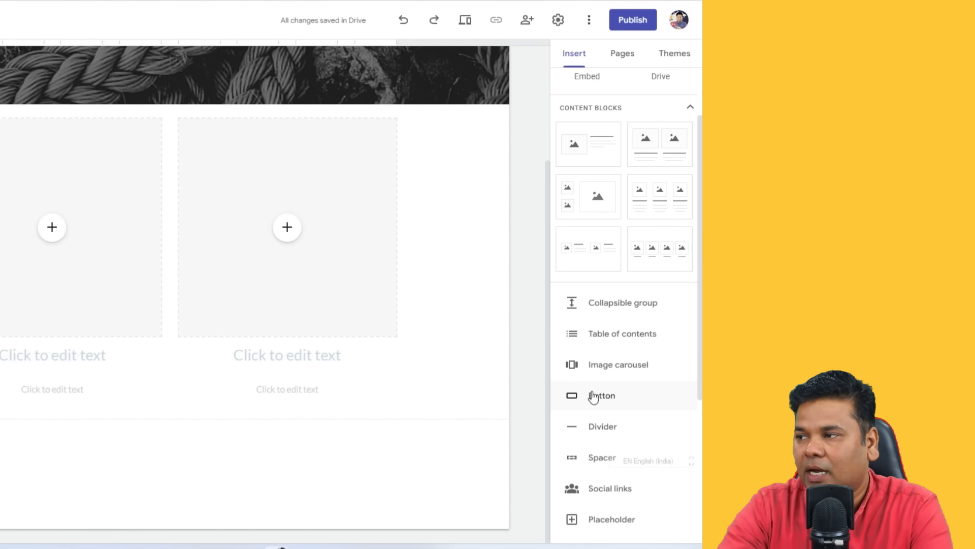
pyautogui.click(606, 396)
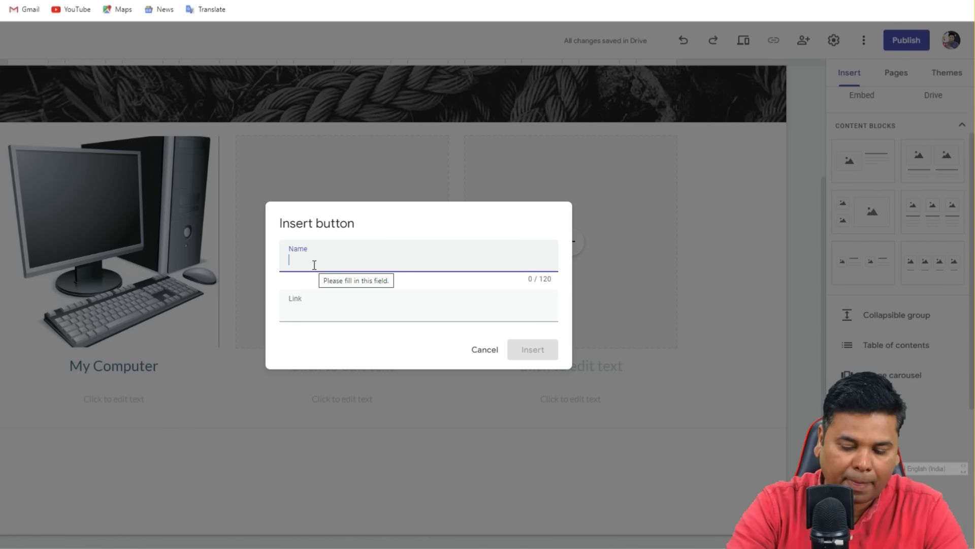
pyautogui.write('Go to')
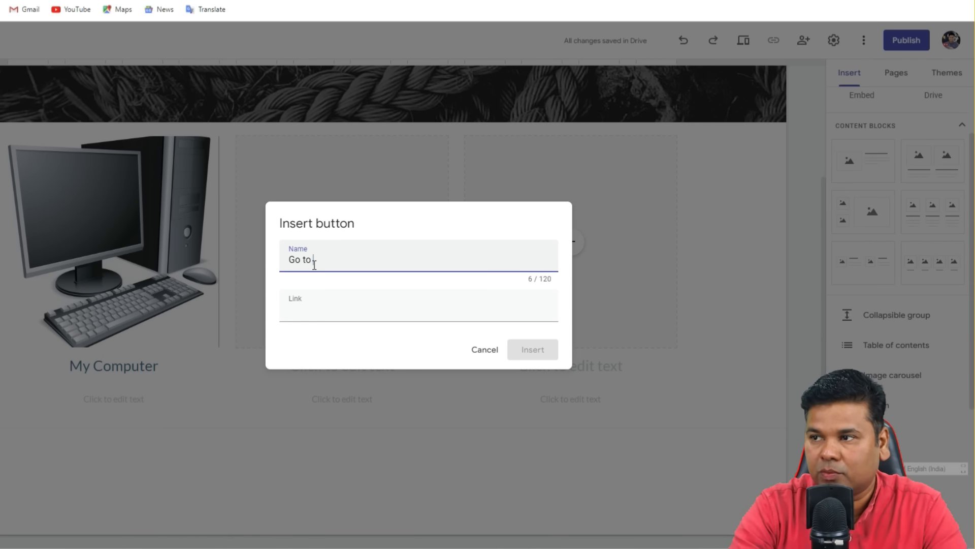
pyautogui.click(328, 312)
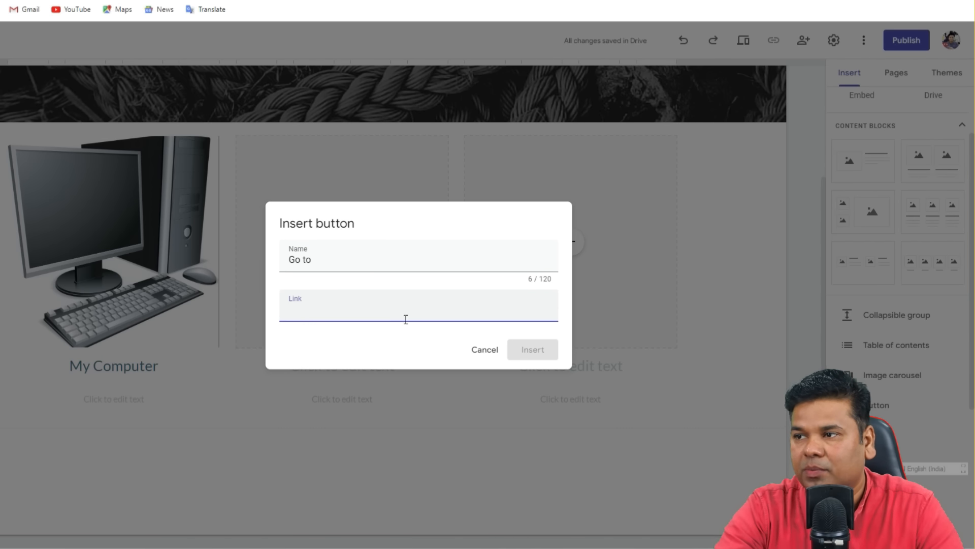
pyautogui.write('www.pcskill.in')
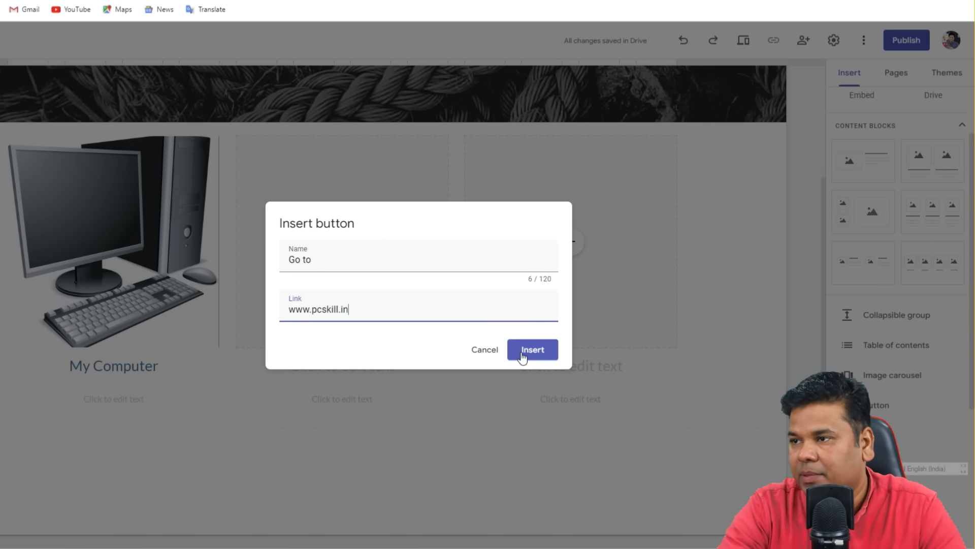
pyautogui.click(540, 356)
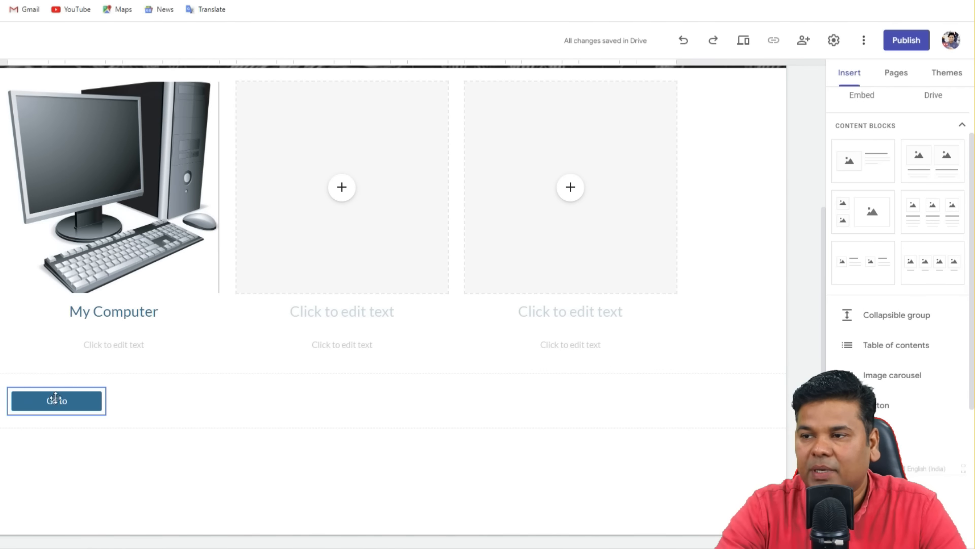
# - Move the Go to button directly under the My Computer heading and delete the empty text box below it
pyautogui.moveTo(53, 390); pyautogui.dragTo(18, 344)
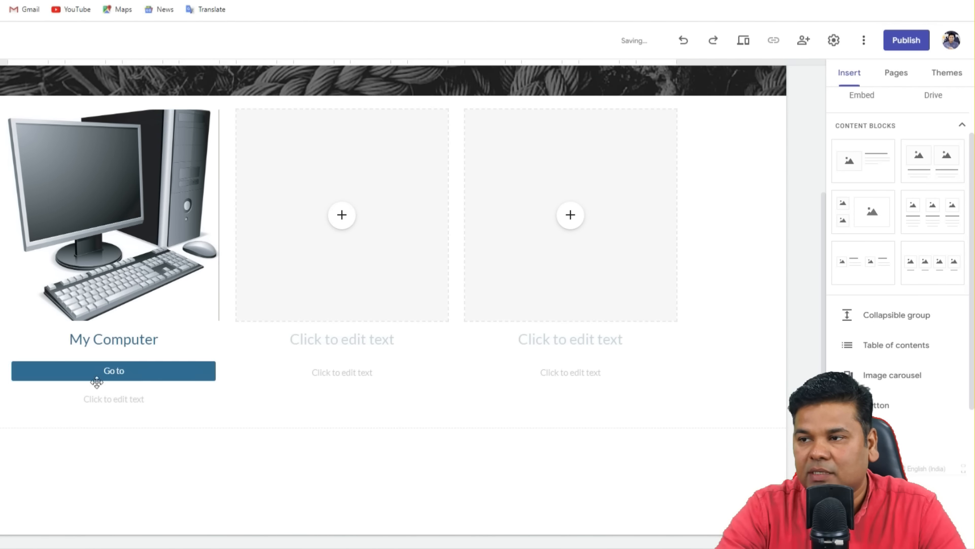
pyautogui.click(131, 399)
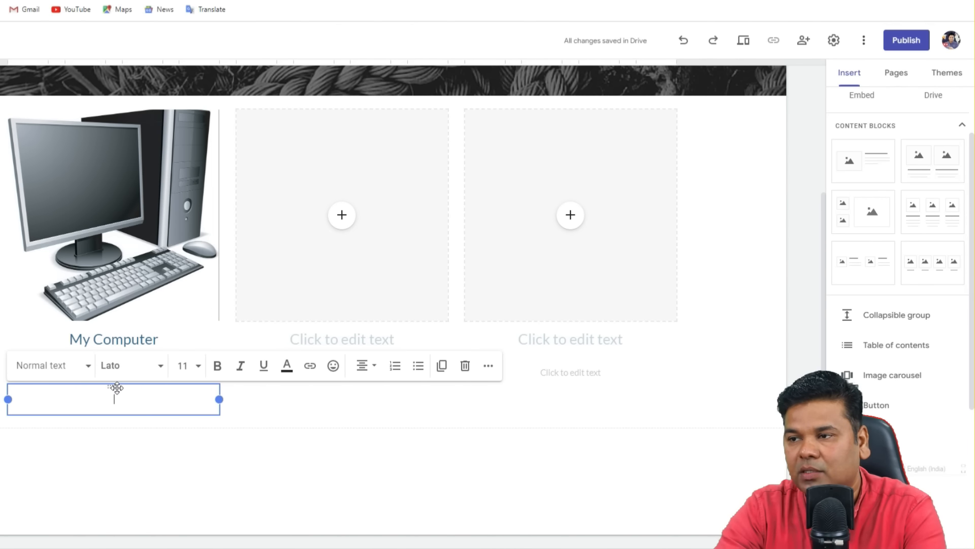
pyautogui.click(113, 387)
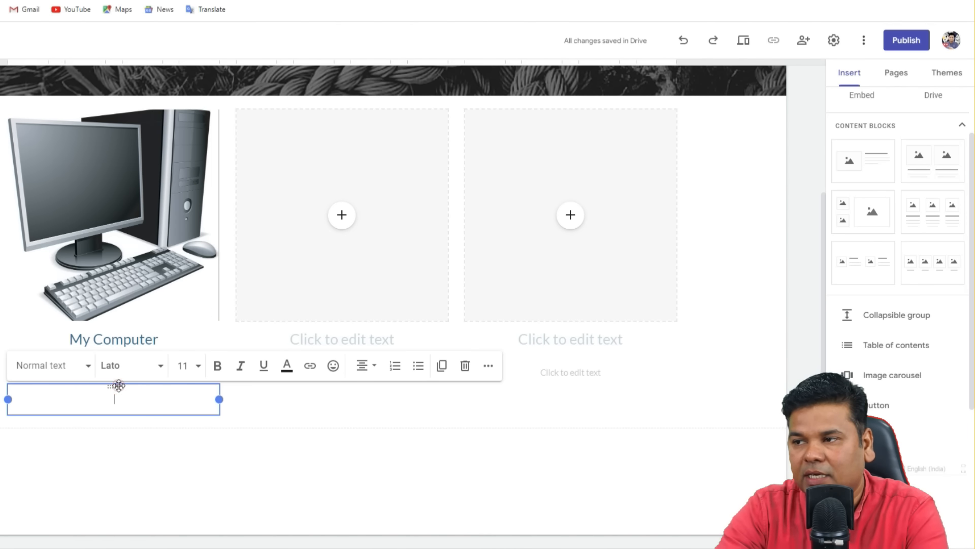
pyautogui.click(461, 367)
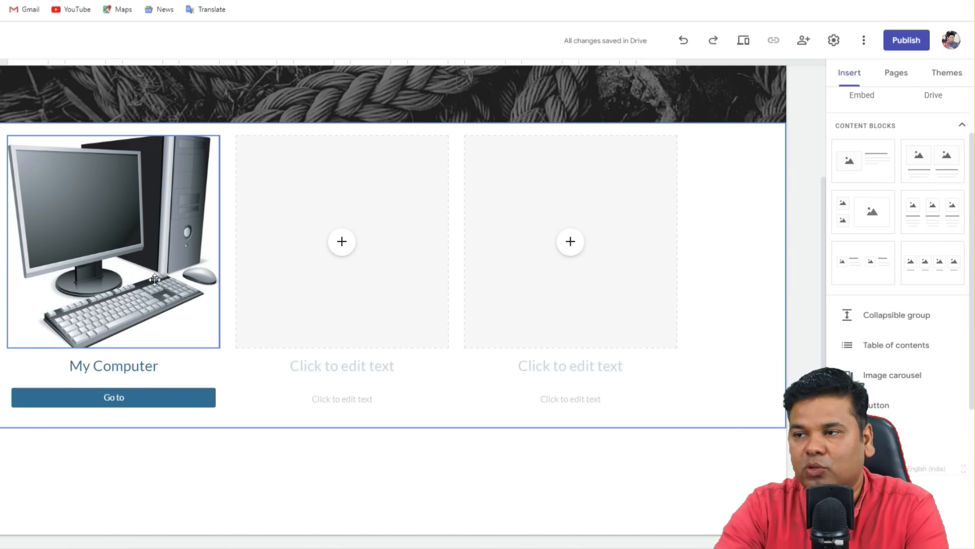
# - Duplicate the whole My Computer column and try to place the copy over the empty middle column
pyautogui.click(160, 254)
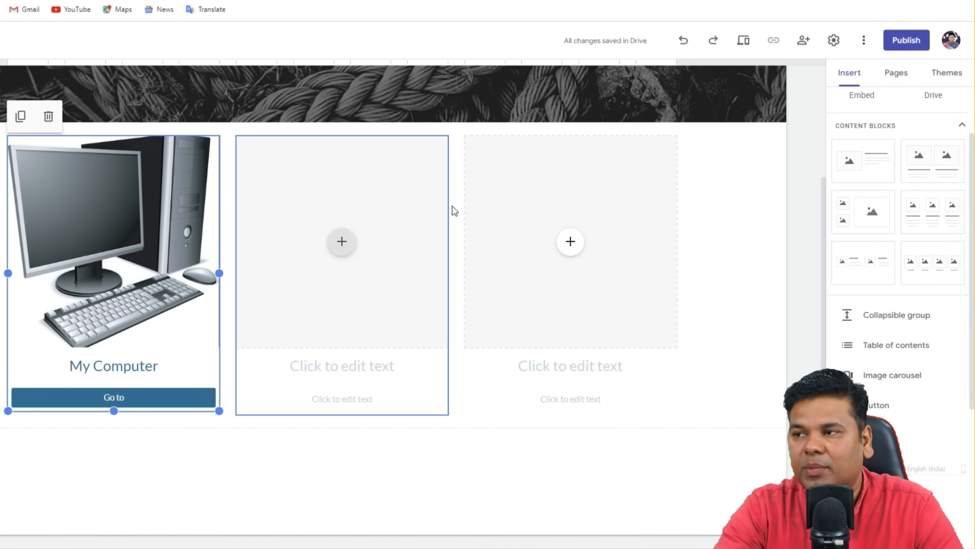
pyautogui.click(21, 119)
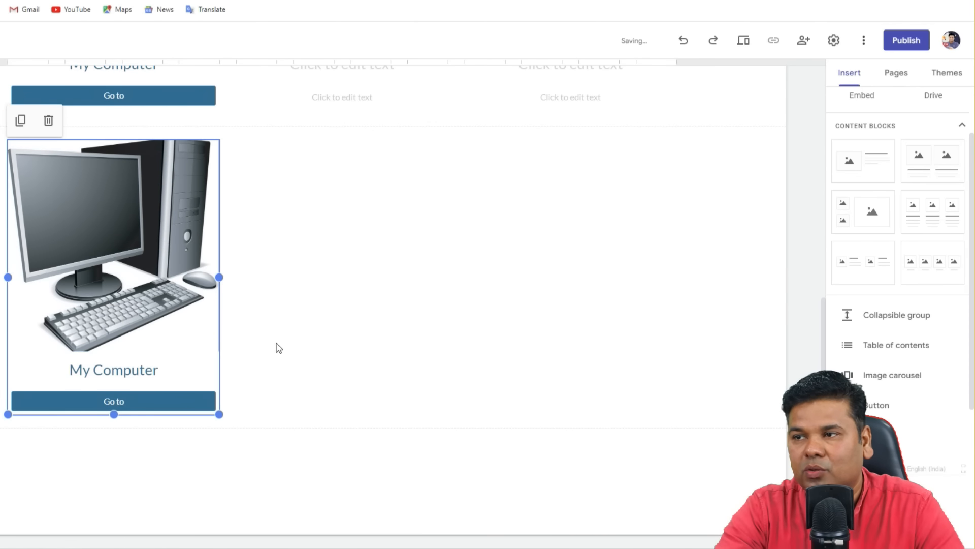
pyautogui.scroll(2, 224, 367)
pyautogui.moveTo(159, 427); pyautogui.dragTo(323, 417)
pyautogui.moveTo(151, 429); pyautogui.dragTo(372, 291)
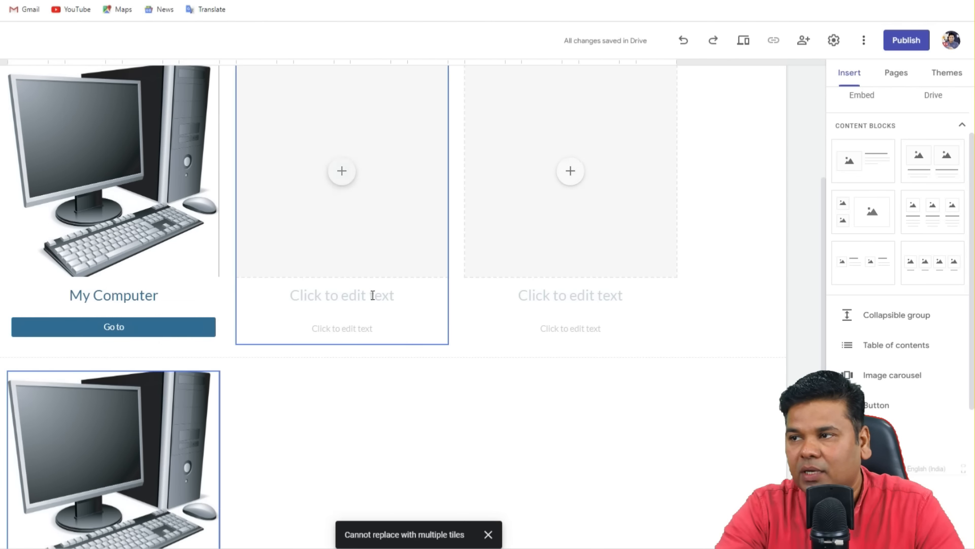
# - Delete the two empty placeholder columns and move the copied My Computer column beside the original
pyautogui.click(373, 179)
pyautogui.press('Delete')
pyautogui.click(553, 218)
pyautogui.press('Delete')
pyautogui.moveTo(130, 449); pyautogui.dragTo(332, 336)
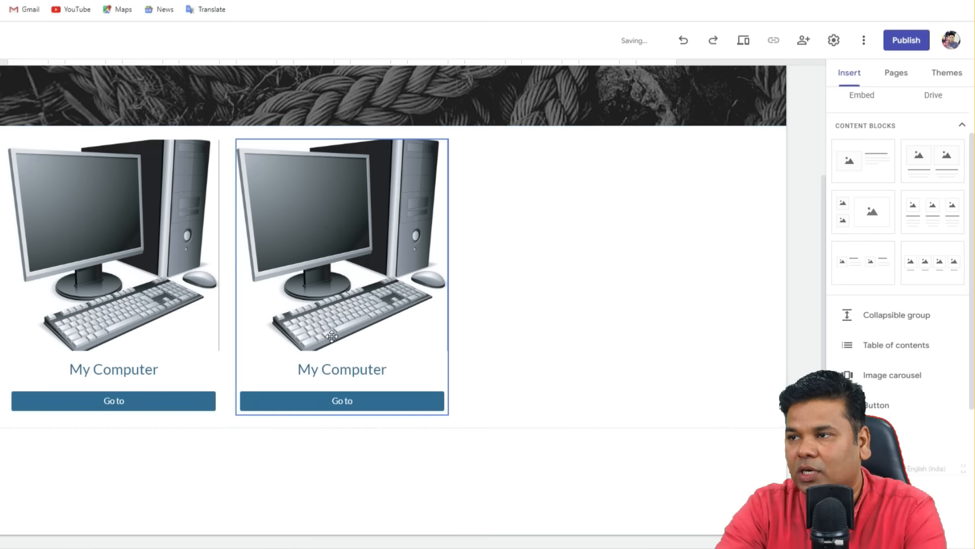
# - Duplicate the second My Computer column and place the copy as the third column in the same row
pyautogui.click(350, 249)
pyautogui.click(249, 121)
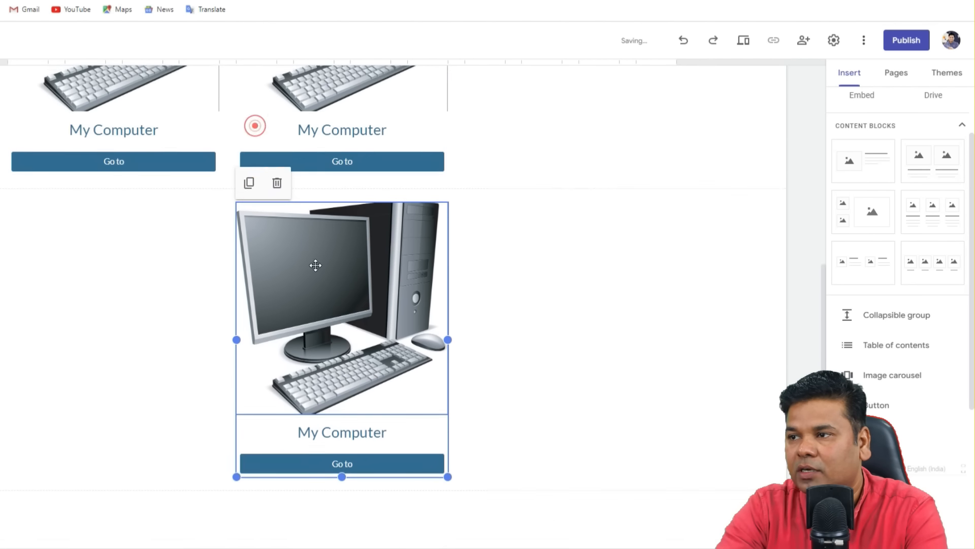
pyautogui.moveTo(315, 263); pyautogui.dragTo(568, 284)
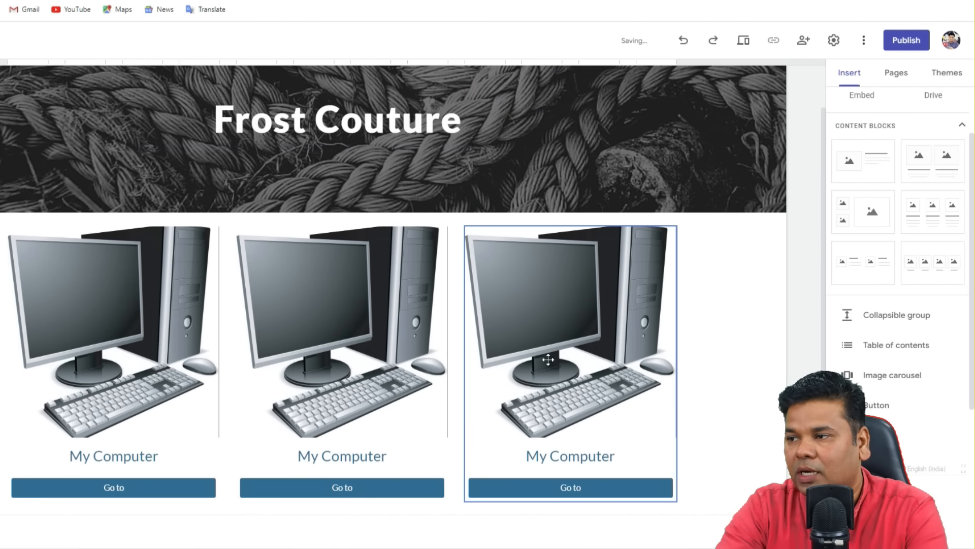
pyautogui.scroll(-2, 658, 349)
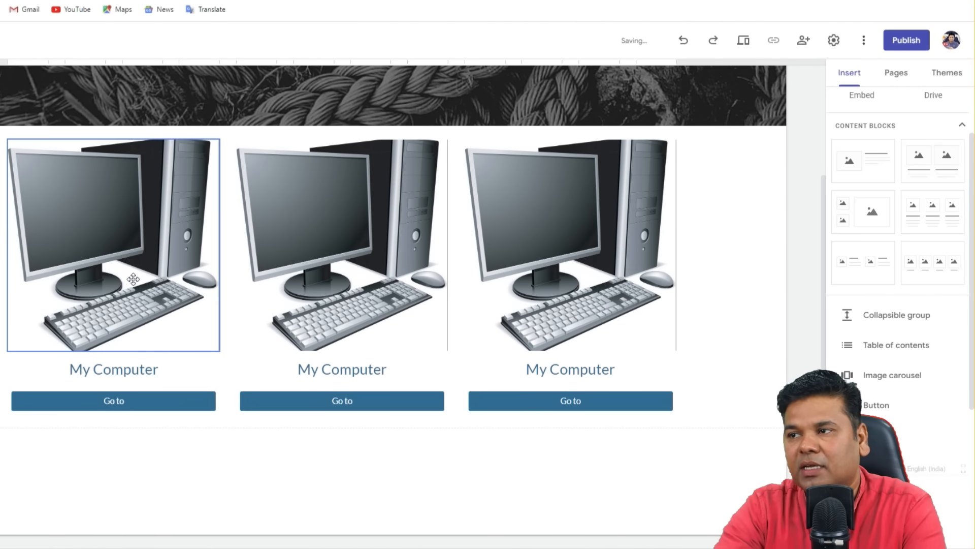
# - Examine the middle column's picture, heading and button, including the button's name and link settings, without changing them
pyautogui.click(358, 213)
pyautogui.click(320, 368)
pyautogui.click(314, 366)
pyautogui.click(369, 410)
pyautogui.click(342, 400)
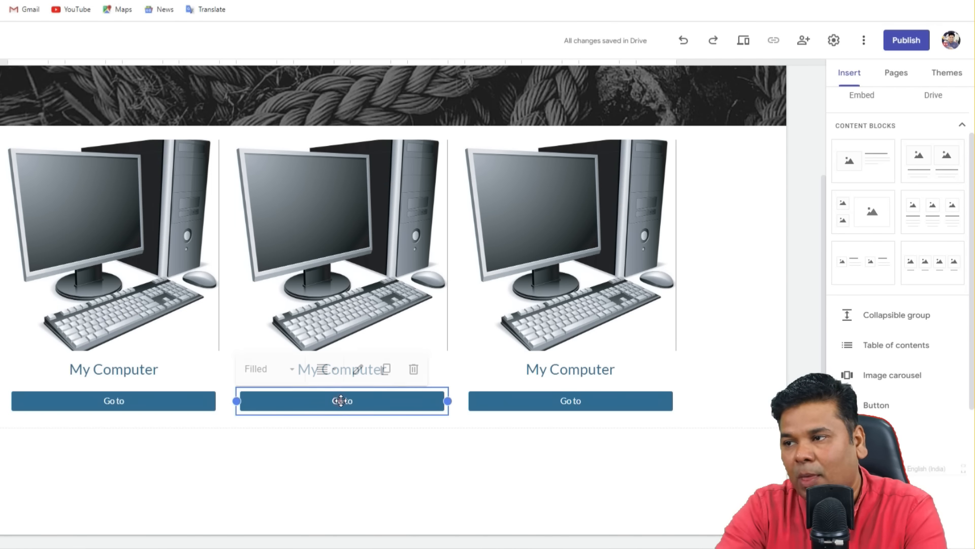
pyautogui.click(358, 368)
pyautogui.click(399, 307)
pyautogui.tripleClick(402, 313)
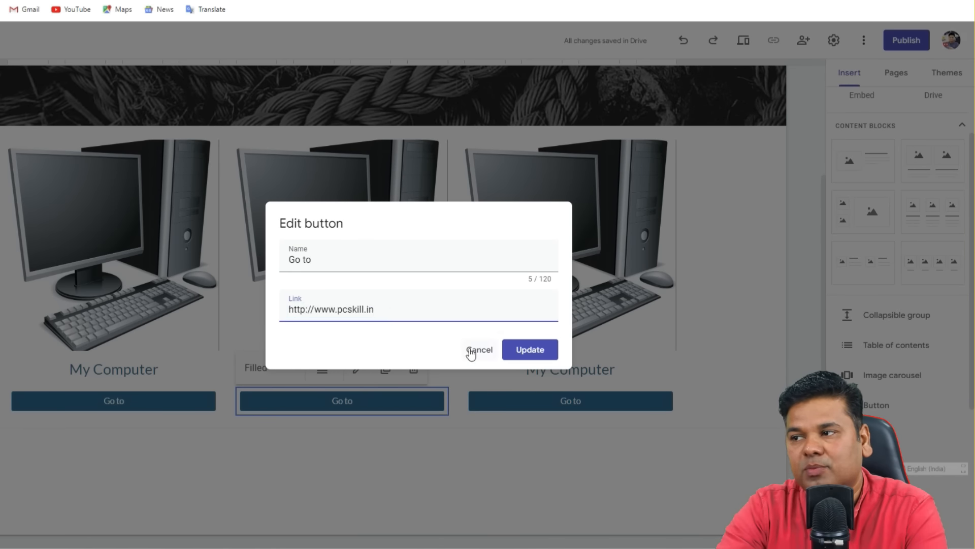
pyautogui.click(472, 349)
pyautogui.scroll(3, 706, 247)
pyautogui.scroll(-3, 716, 252)
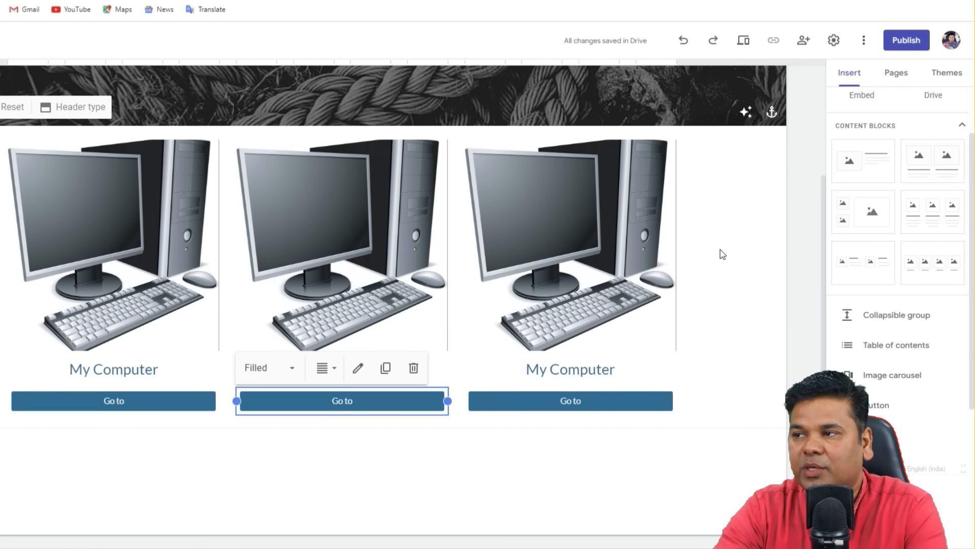
# - Examine the social media links settings, including the icon image picker and the link fields, and leave without inserting any links
pyautogui.click(523, 449)
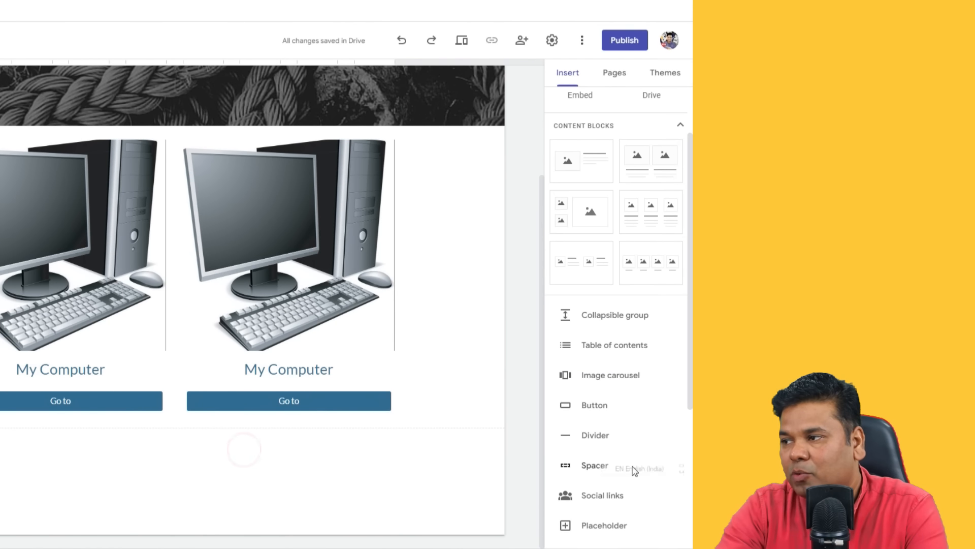
pyautogui.click(593, 498)
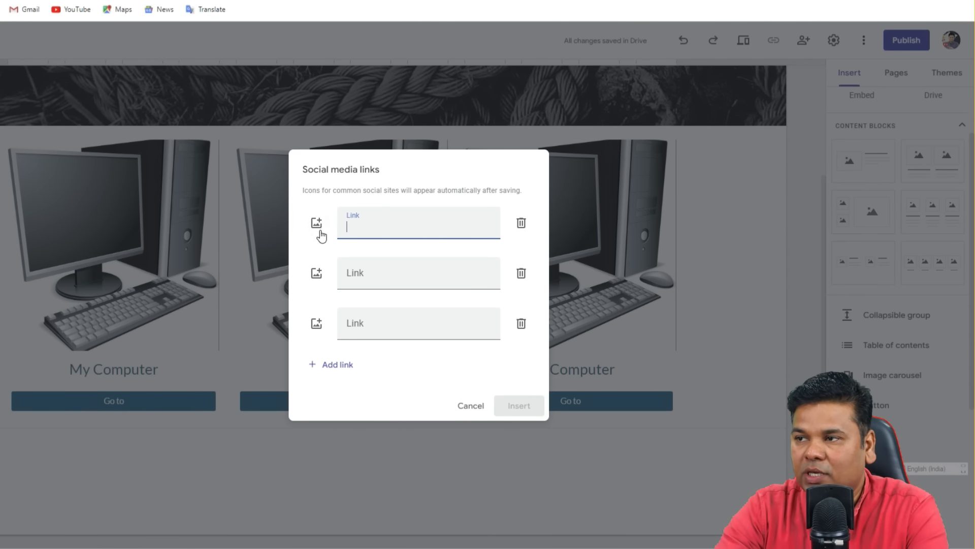
pyautogui.click(317, 223)
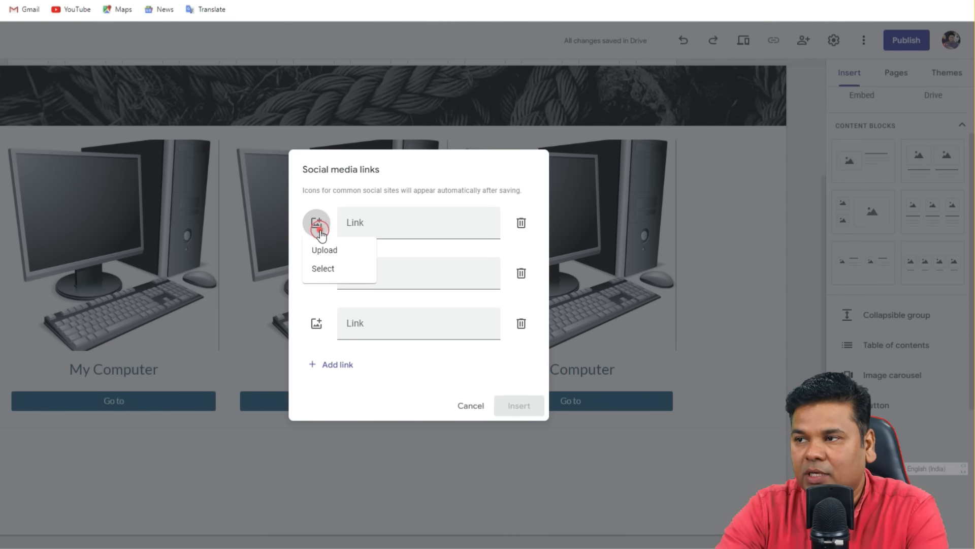
pyautogui.click(334, 270)
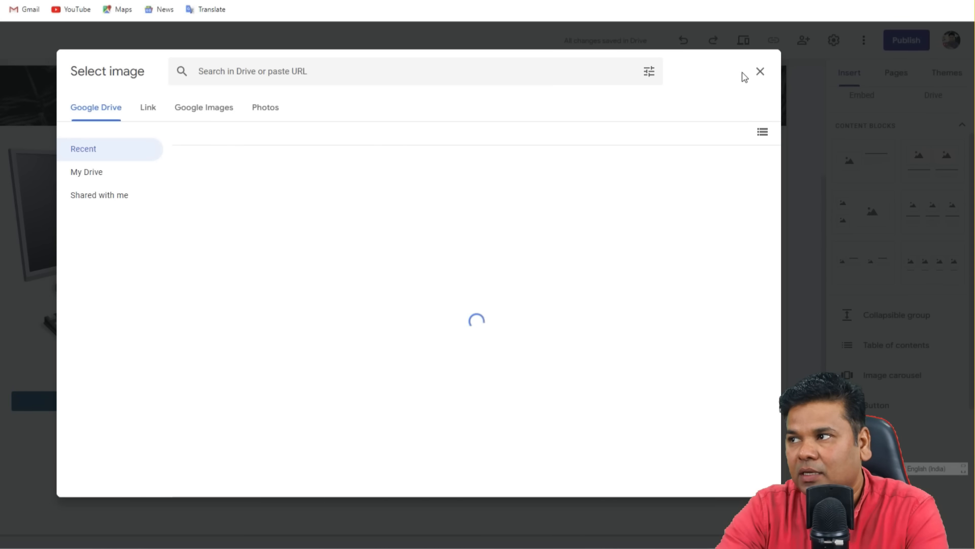
pyautogui.click(760, 71)
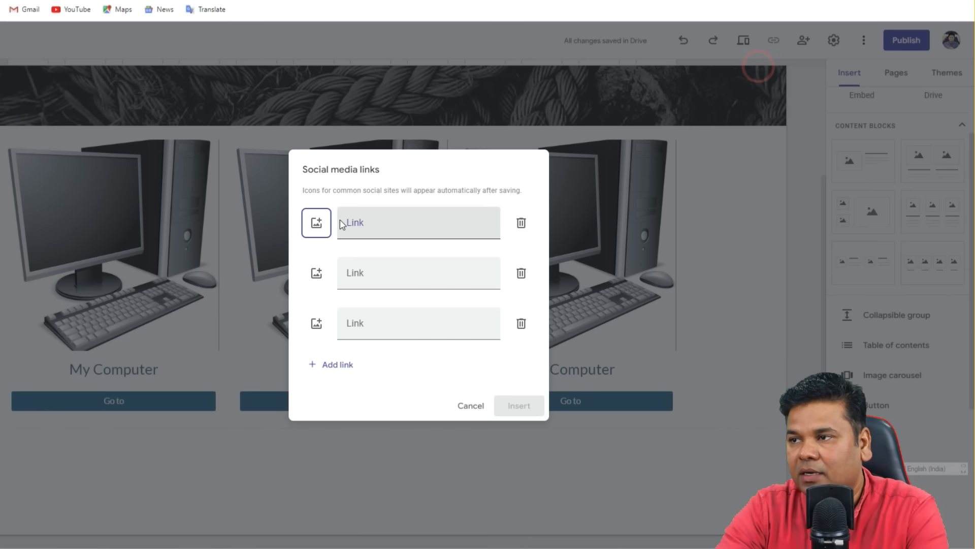
pyautogui.click(380, 223)
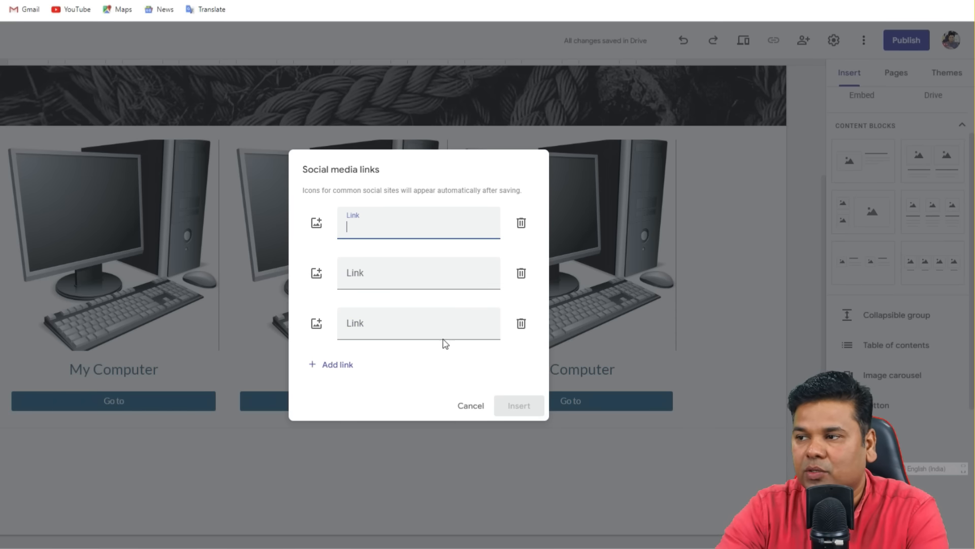
pyautogui.click(477, 409)
# - Start inserting a YouTube video below the product columns and search for mybigguide
pyautogui.scroll(-3, 837, 446)
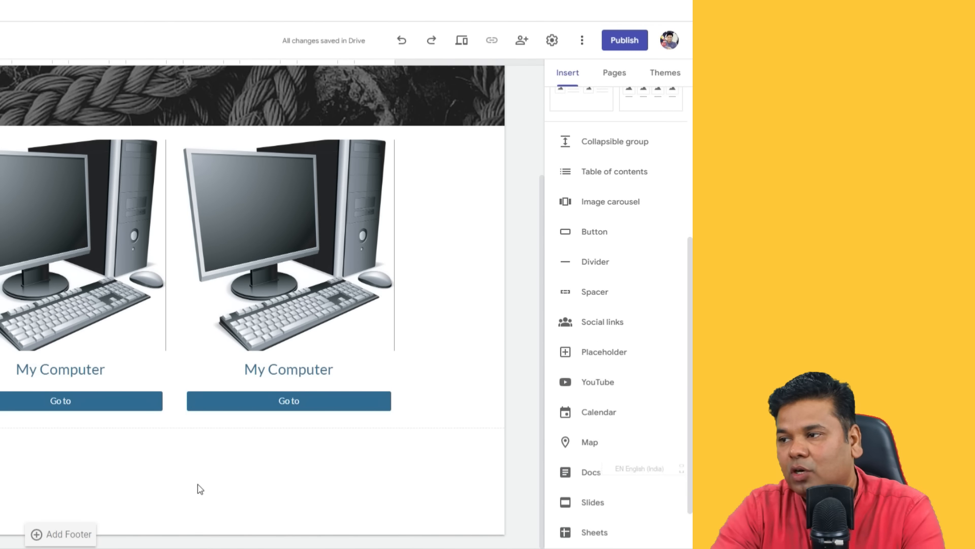
pyautogui.click(176, 472)
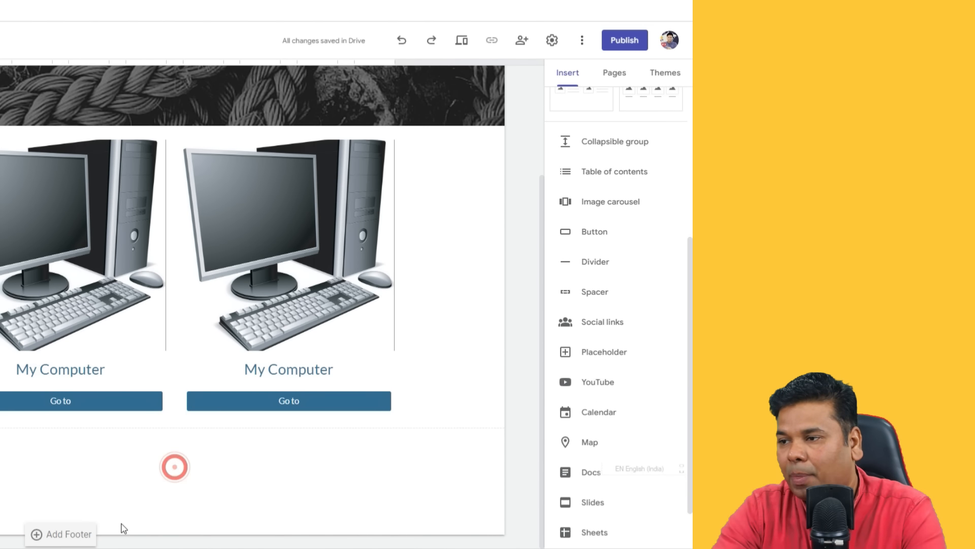
pyautogui.click(597, 387)
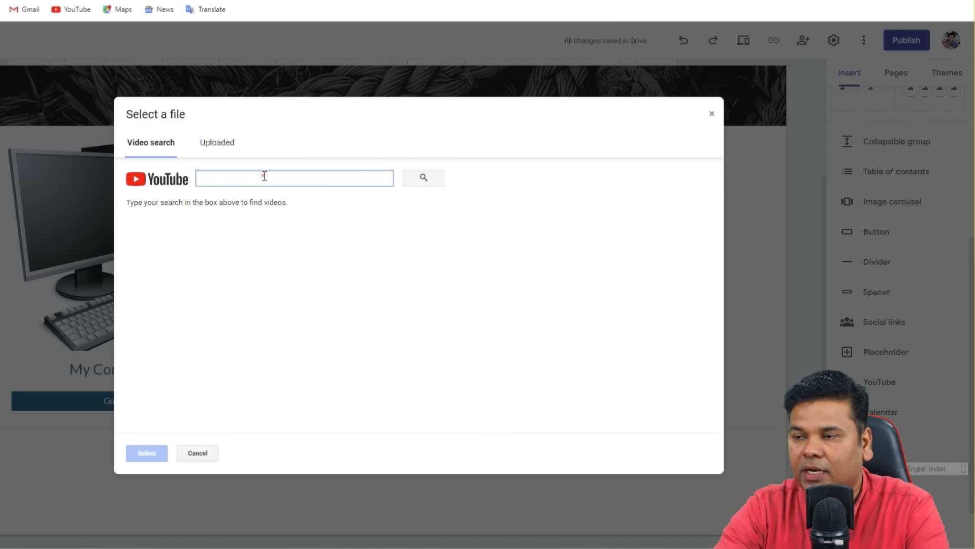
pyautogui.click(264, 176)
pyautogui.write('m')
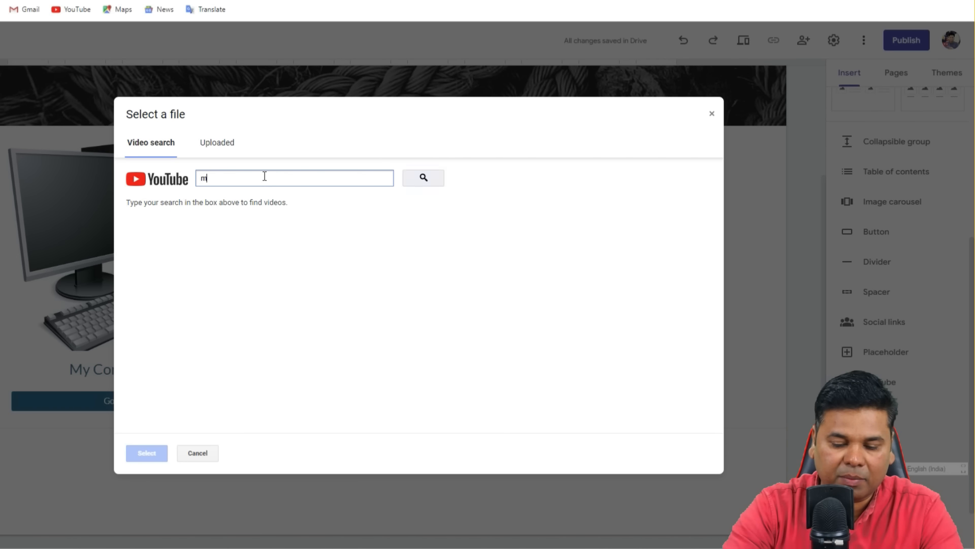
pyautogui.write('ybigguide')
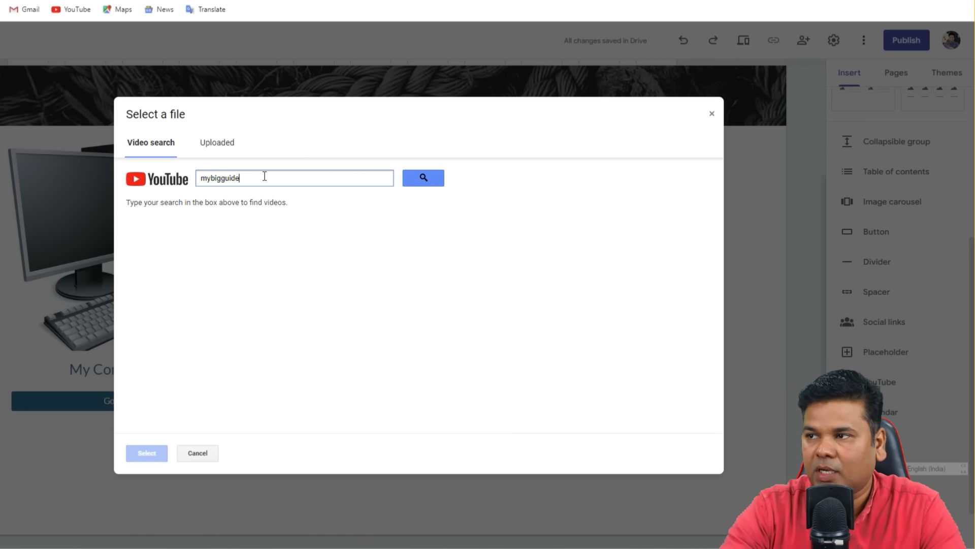
pyautogui.click(430, 181)
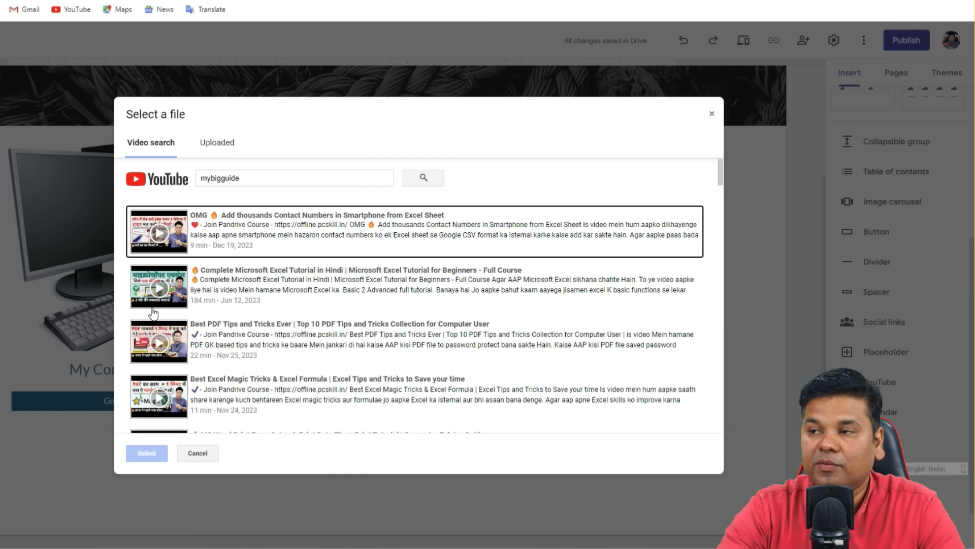
# - Insert the first video result, about adding contact numbers from an Excel sheet, and centre it in its row below the product columns
pyautogui.click(314, 239)
pyautogui.click(148, 452)
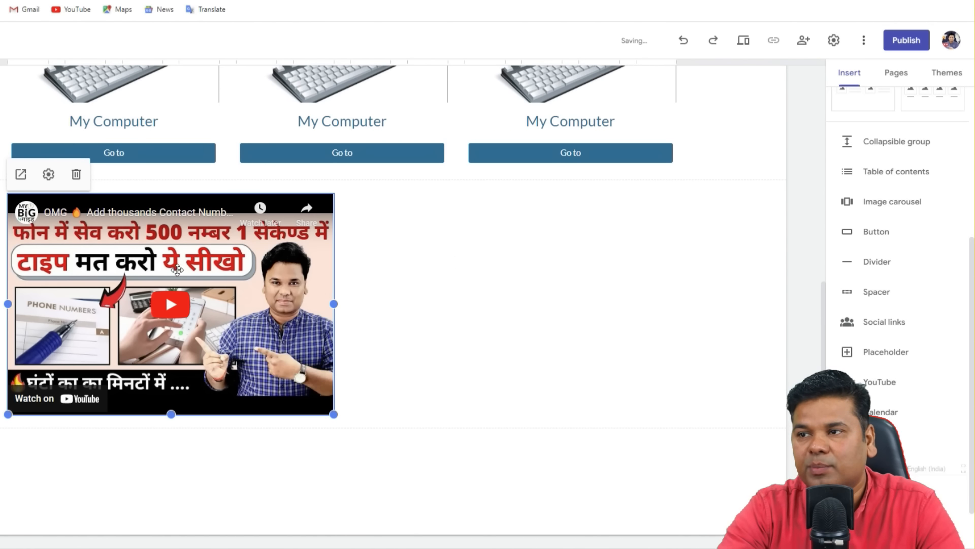
pyautogui.moveTo(138, 203); pyautogui.dragTo(354, 204)
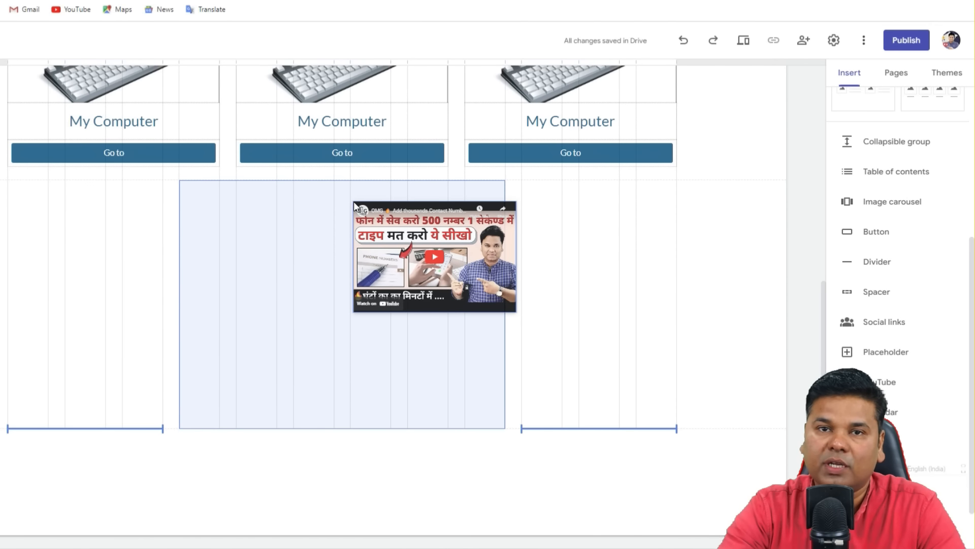
pyautogui.moveTo(355, 204); pyautogui.dragTo(355, 204)
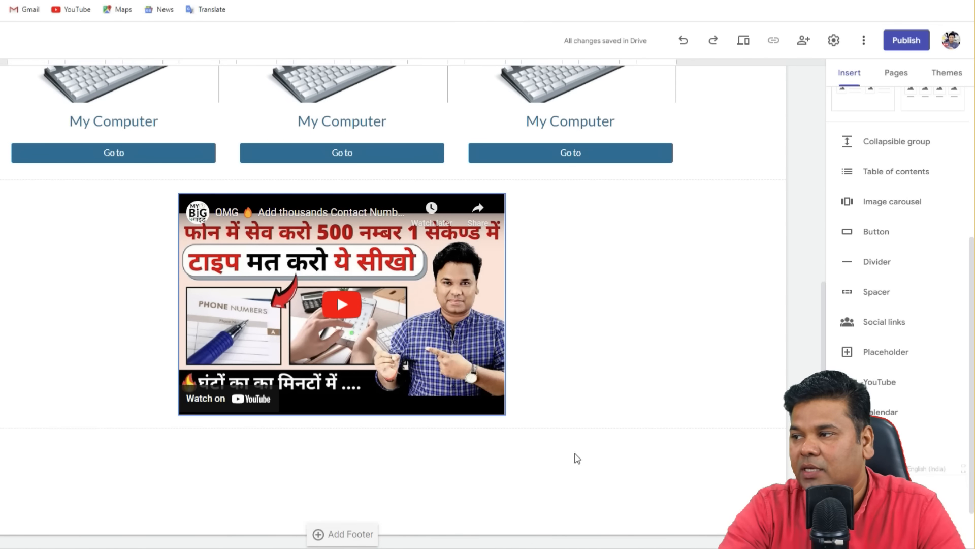
# - Insert a map of Hathras, Uttar Pradesh, India below the video and widen it to the full content width
pyautogui.click(873, 442)
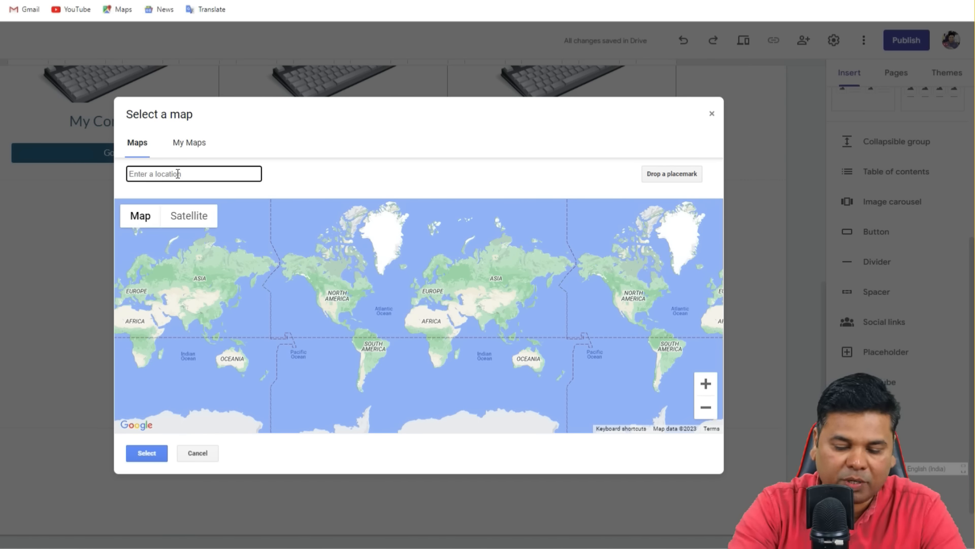
pyautogui.write('ras')
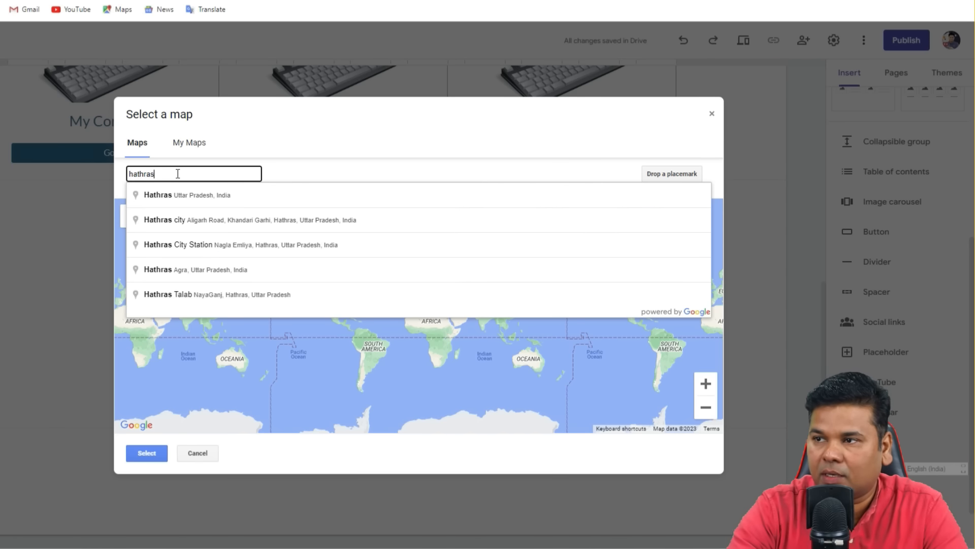
pyautogui.click(205, 208)
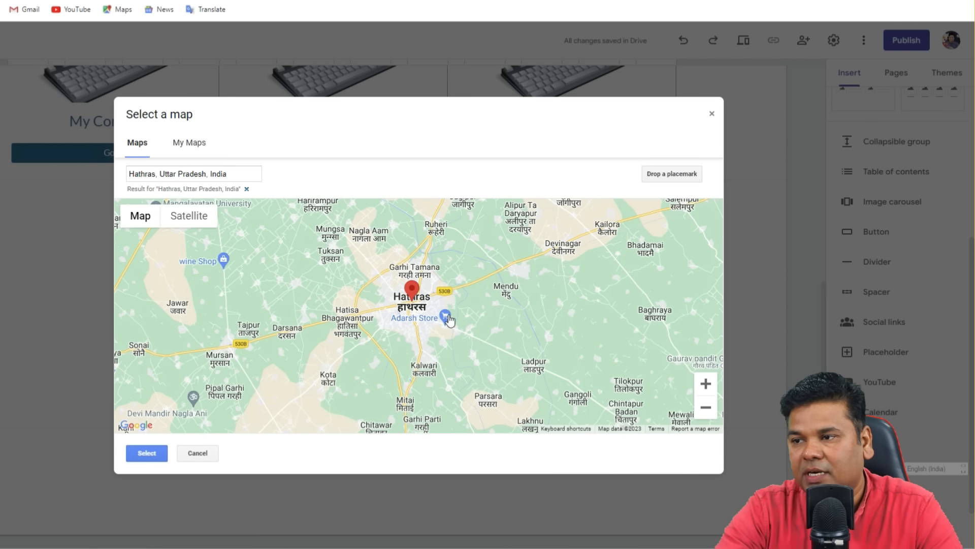
pyautogui.click(146, 453)
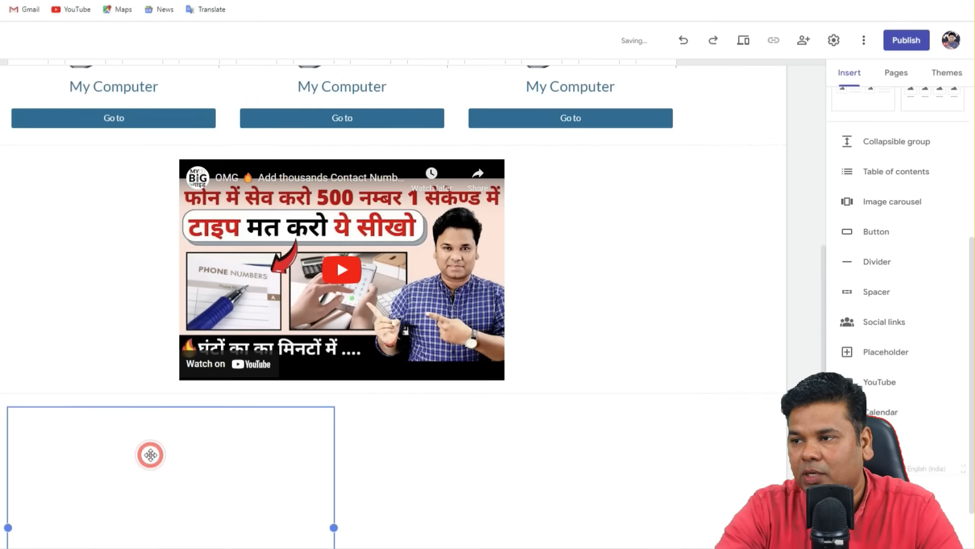
pyautogui.moveTo(330, 290); pyautogui.dragTo(732, 294)
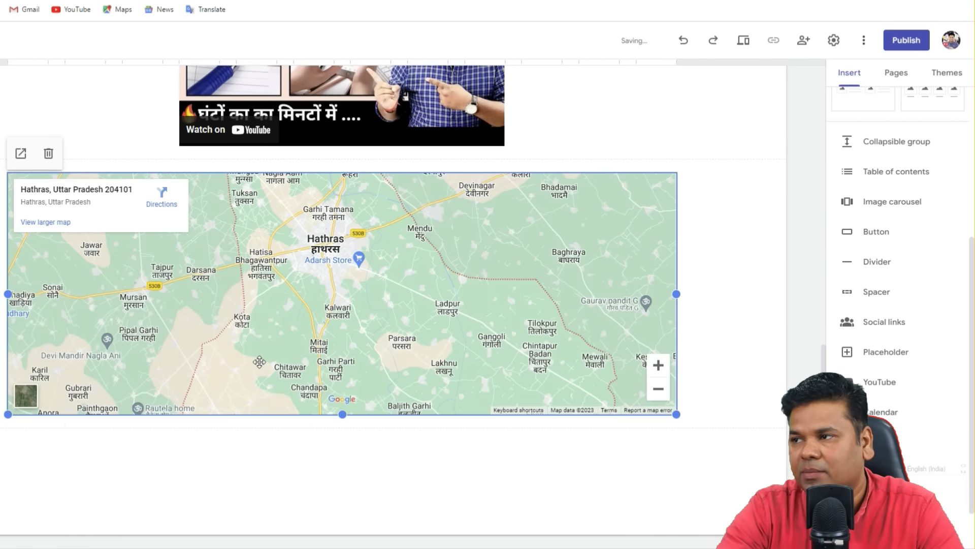
# - Narrow the Hathras map to about two thirds of the content width, keeping it aligned to the row's left edge
pyautogui.moveTo(413, 287); pyautogui.dragTo(282, 256)
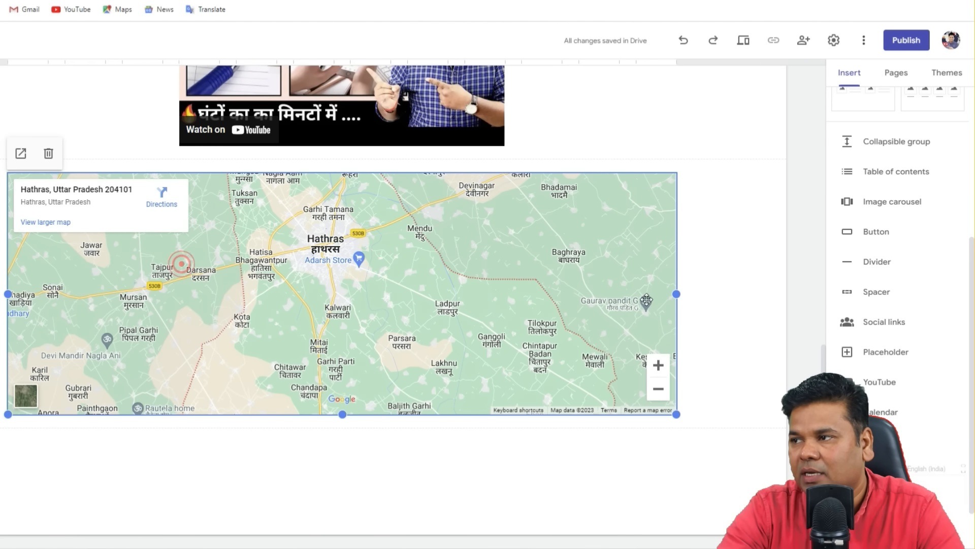
pyautogui.moveTo(674, 294); pyautogui.dragTo(561, 294)
pyautogui.moveTo(360, 268); pyautogui.dragTo(391, 274)
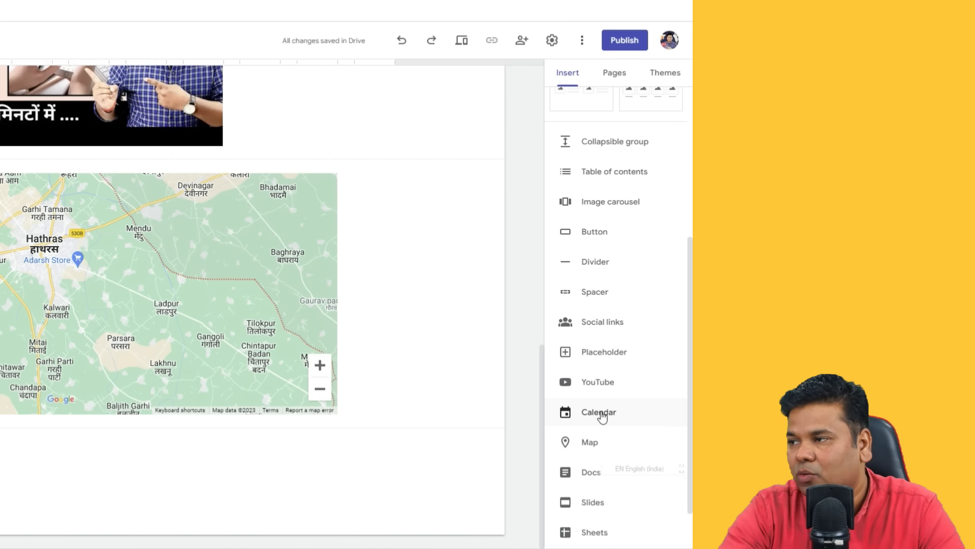
pyautogui.moveTo(337, 294); pyautogui.dragTo(213, 294)
pyautogui.moveTo(153, 293); pyautogui.dragTo(3, 300)
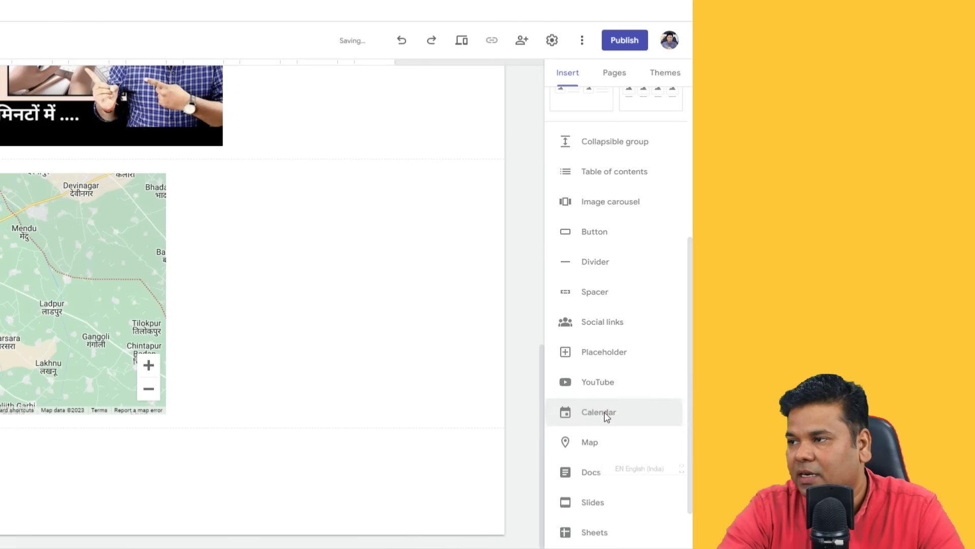
# - Insert the Holidays in India calendar and place it in the empty space beside the Hathras map
pyautogui.click(605, 415)
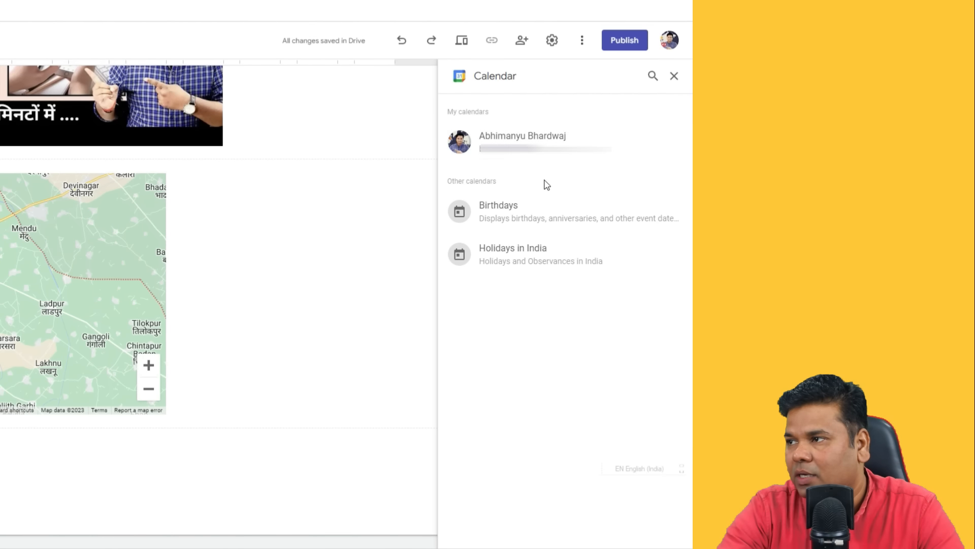
pyautogui.click(507, 263)
pyautogui.click(670, 535)
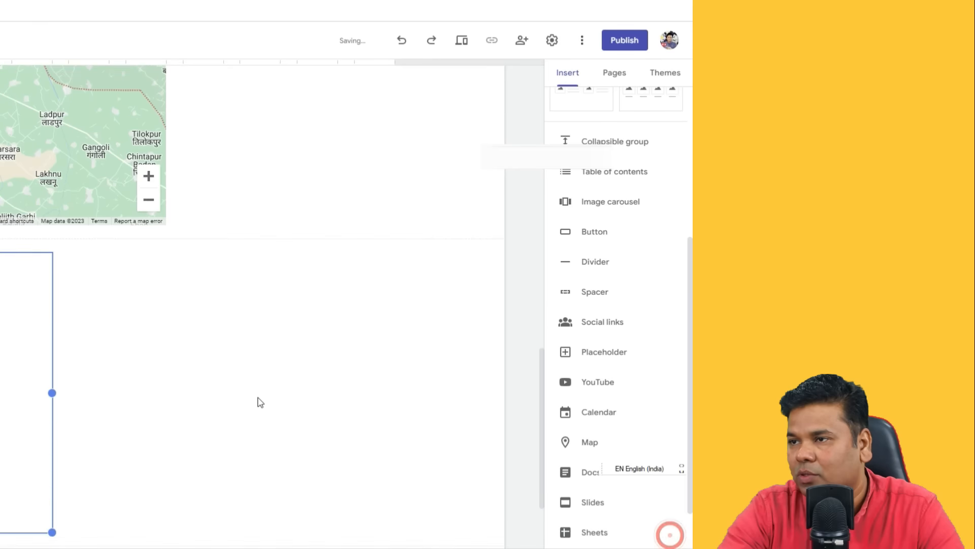
pyautogui.scroll(-2, 261, 403)
pyautogui.scroll(3, 18, 383)
pyautogui.moveTo(152, 401); pyautogui.dragTo(604, 214)
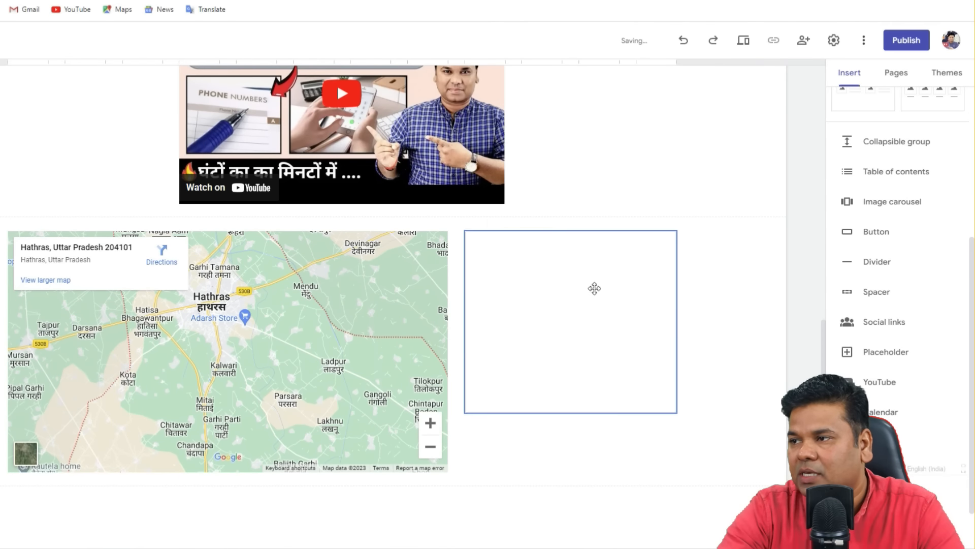
# - Stretch the Holidays in India calendar downward to match the height of the map beside it
pyautogui.click(594, 287)
pyautogui.moveTo(571, 412); pyautogui.dragTo(580, 482)
pyautogui.click(717, 315)
pyautogui.click(526, 326)
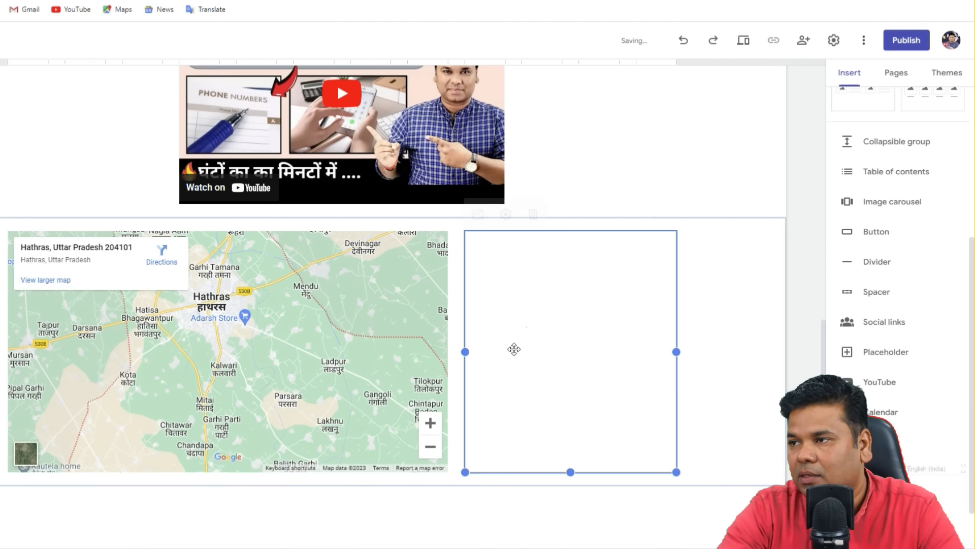
pyautogui.click(350, 494)
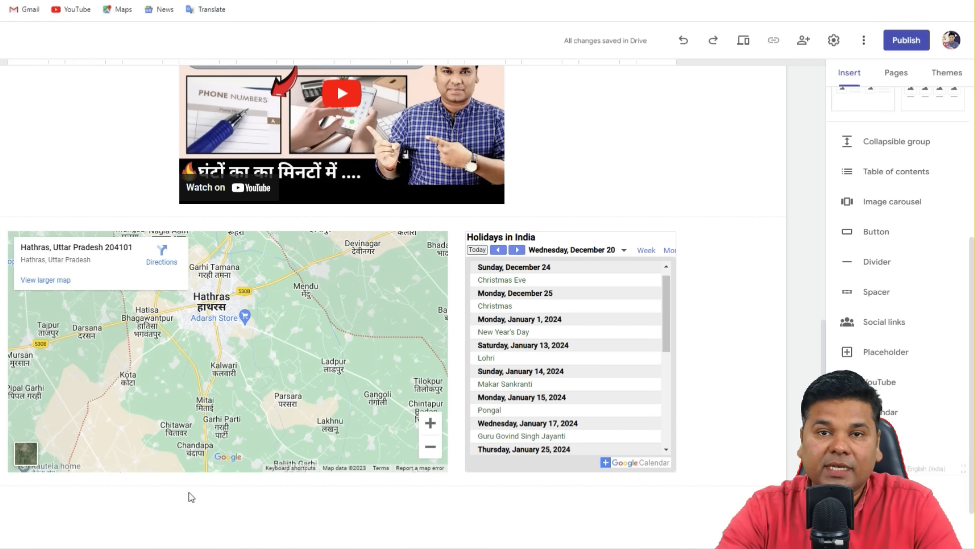
pyautogui.scroll(10, 568, 374)
pyautogui.click(749, 367)
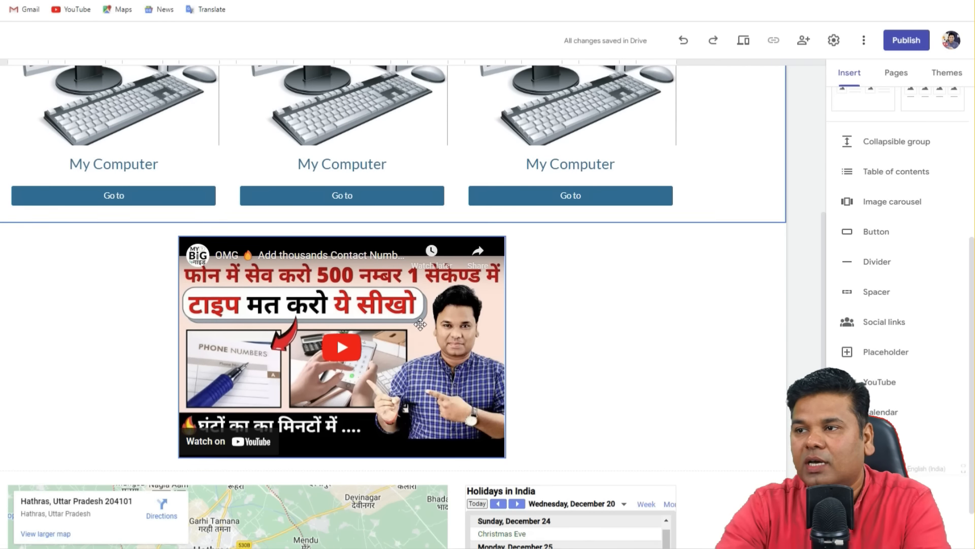
pyautogui.scroll(1, 731, 379)
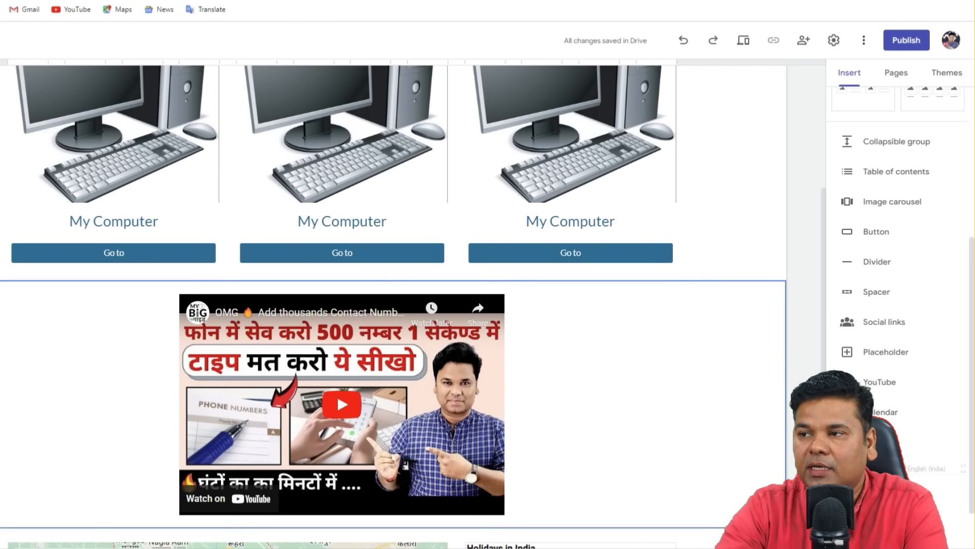
pyautogui.scroll(-5, 394, 289)
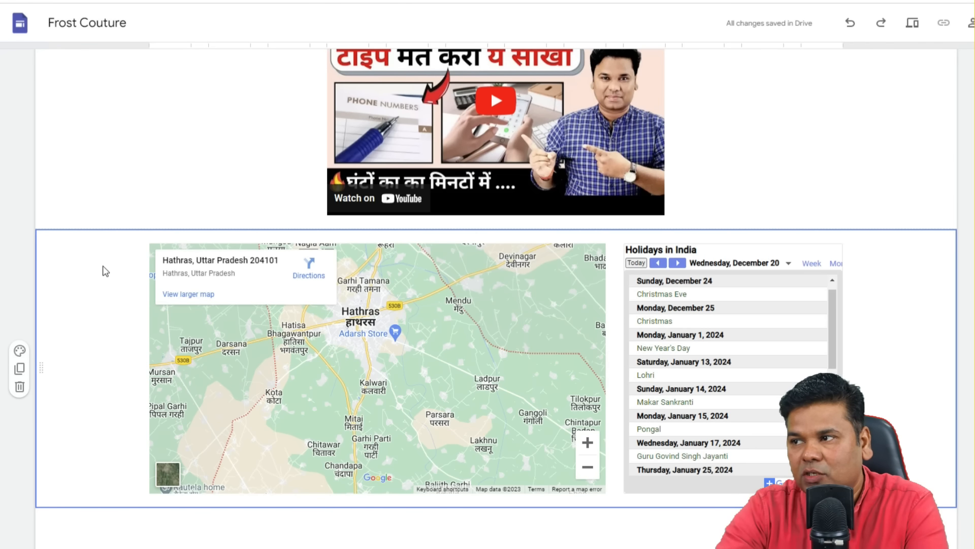
# - Apply section color Style 2 to the row with the map and calendar, and replace it with Style 3
pyautogui.click(280, 366)
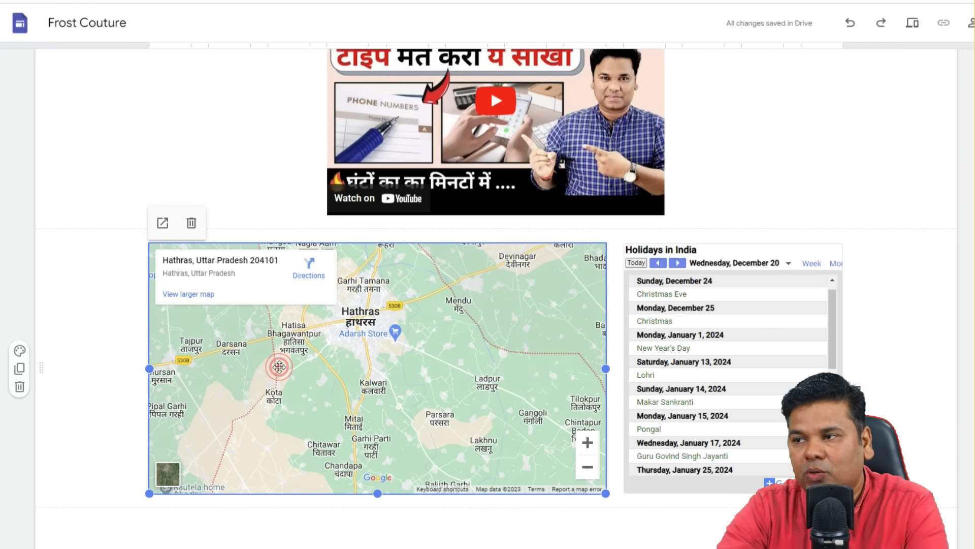
pyautogui.click(57, 319)
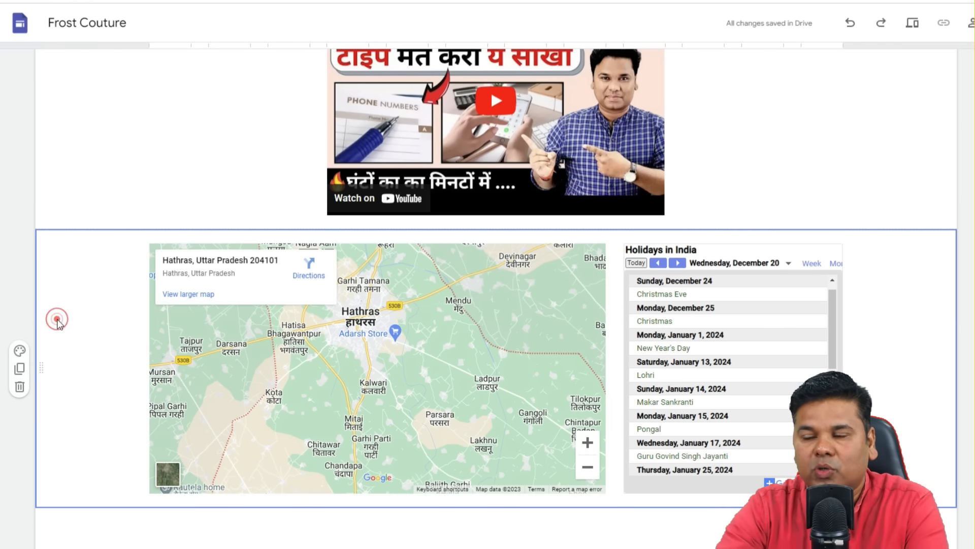
pyautogui.click(22, 355)
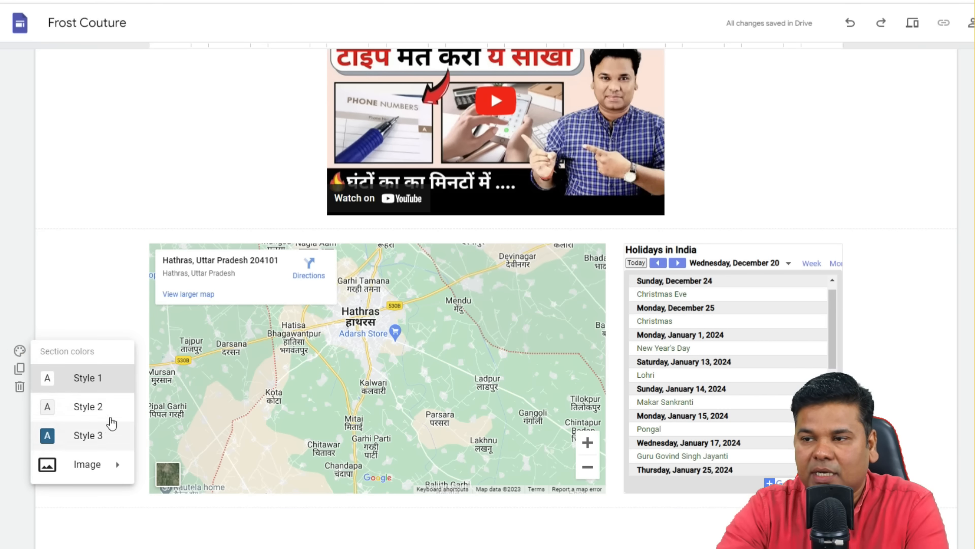
pyautogui.click(107, 406)
pyautogui.click(21, 351)
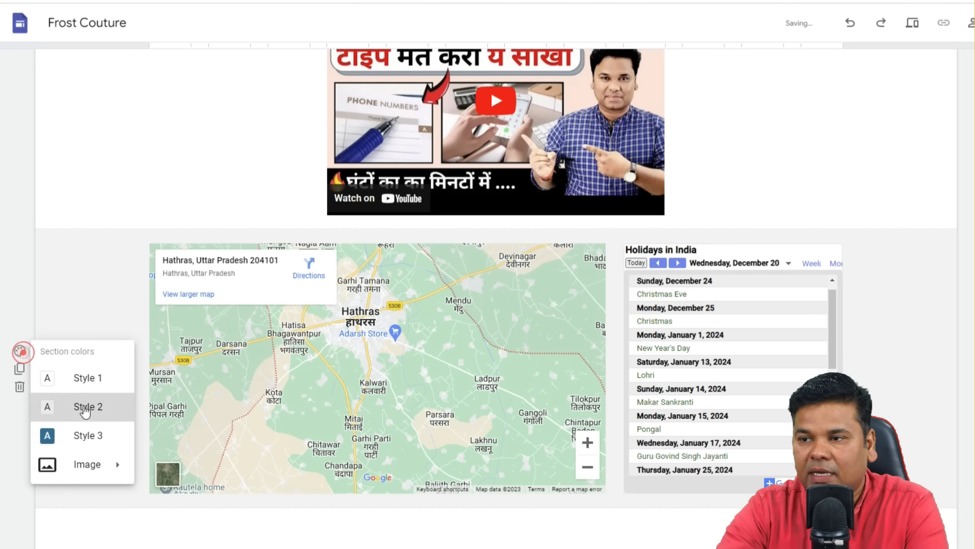
pyautogui.click(93, 436)
# - Duplicate the section holding the Hathras map and calendar, and delete the copy
pyautogui.scroll(-5, 23, 365)
pyautogui.click(23, 359)
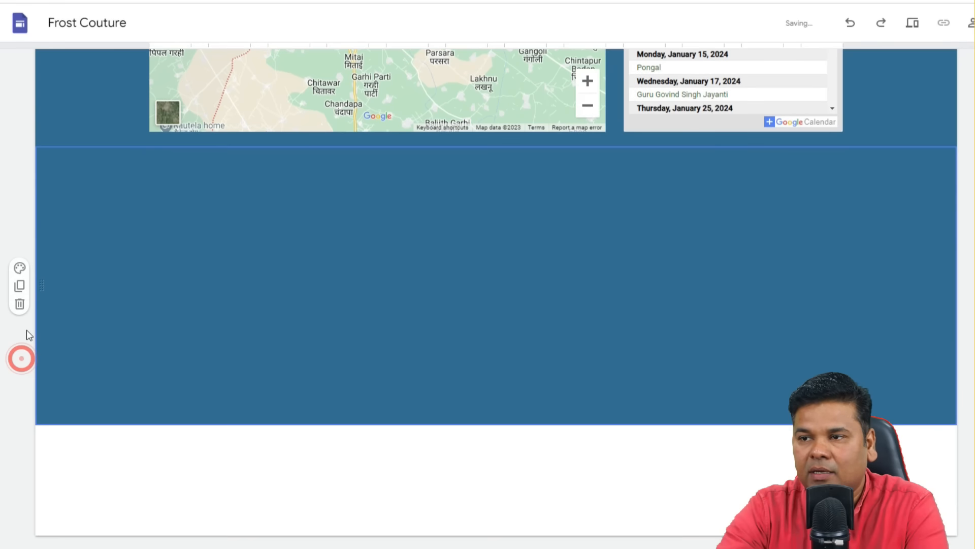
pyautogui.click(929, 211)
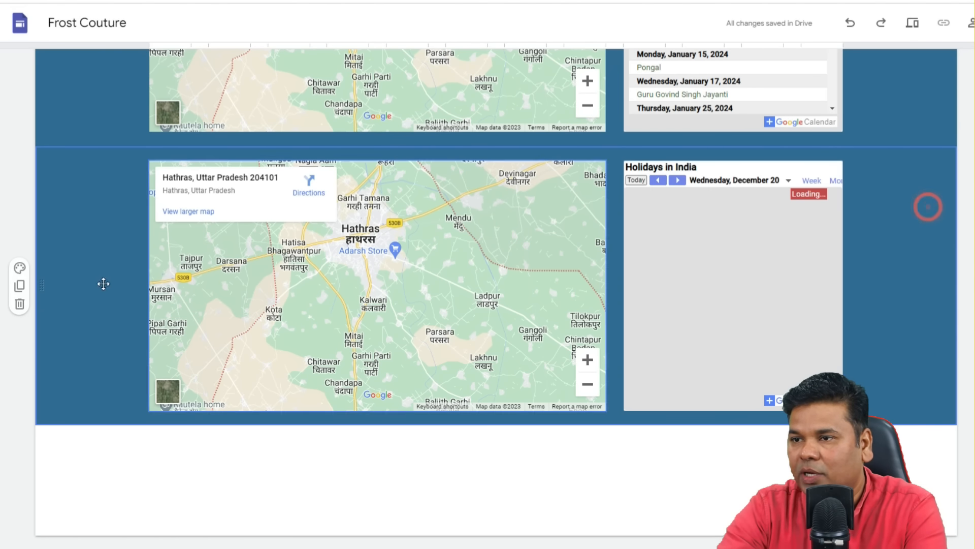
pyautogui.click(19, 304)
pyautogui.scroll(4, 50, 416)
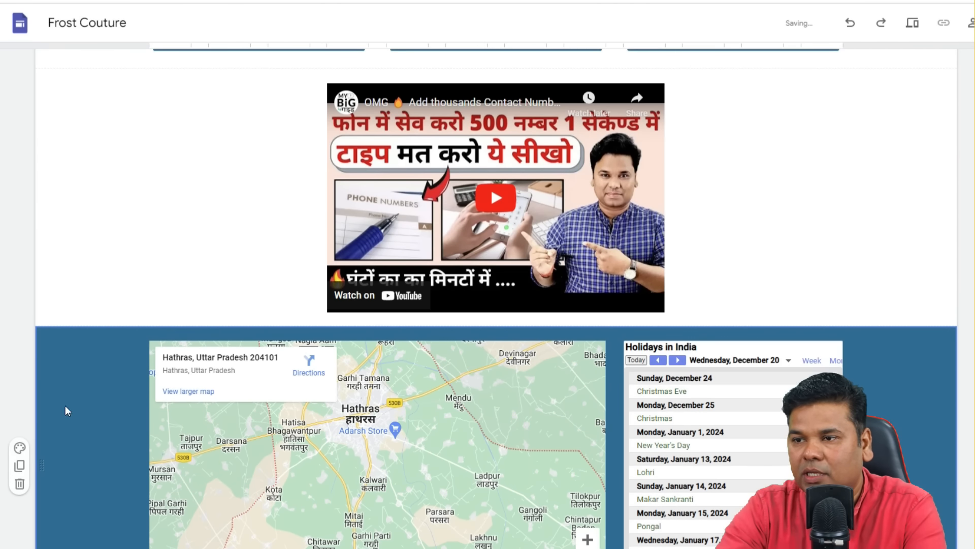
pyautogui.click(19, 447)
pyautogui.moveTo(113, 443)
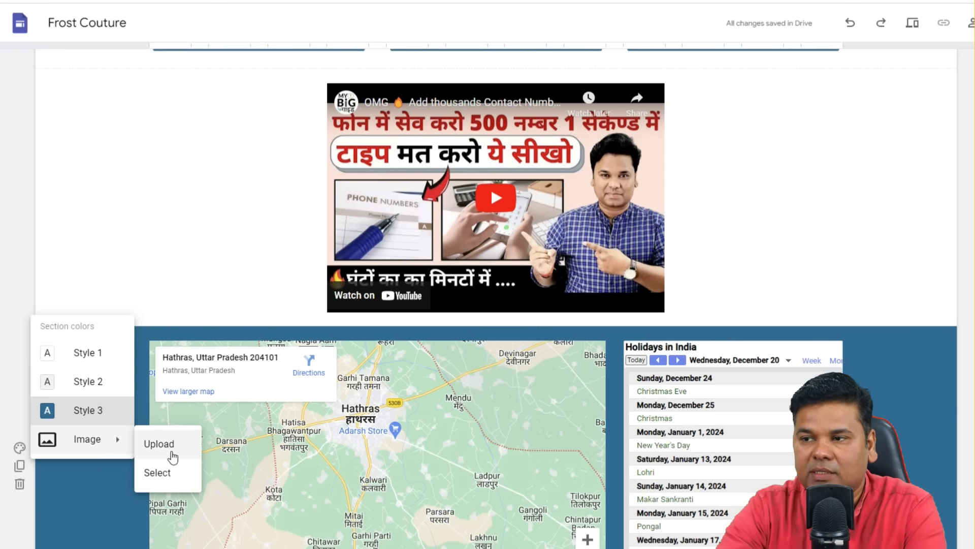
# - Set the blurred night city lights picture from the gallery as the background image of the My Computer product section
pyautogui.scroll(9, 173, 457)
pyautogui.click(18, 313)
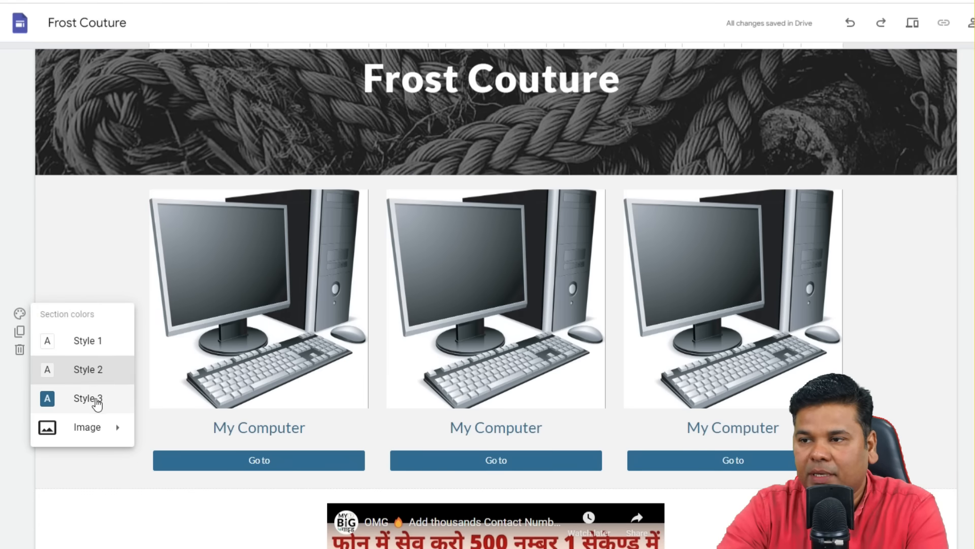
pyautogui.moveTo(101, 436)
pyautogui.click(159, 460)
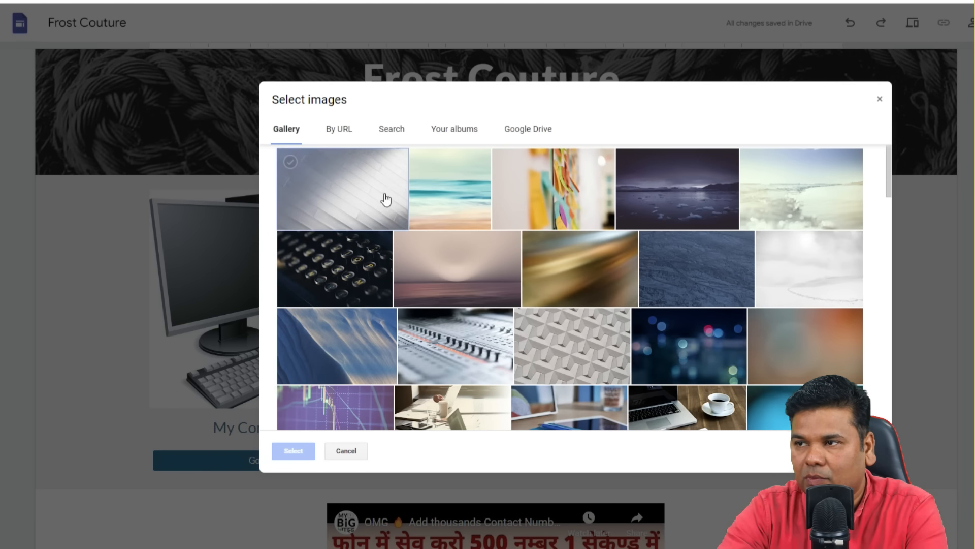
pyautogui.click(536, 332)
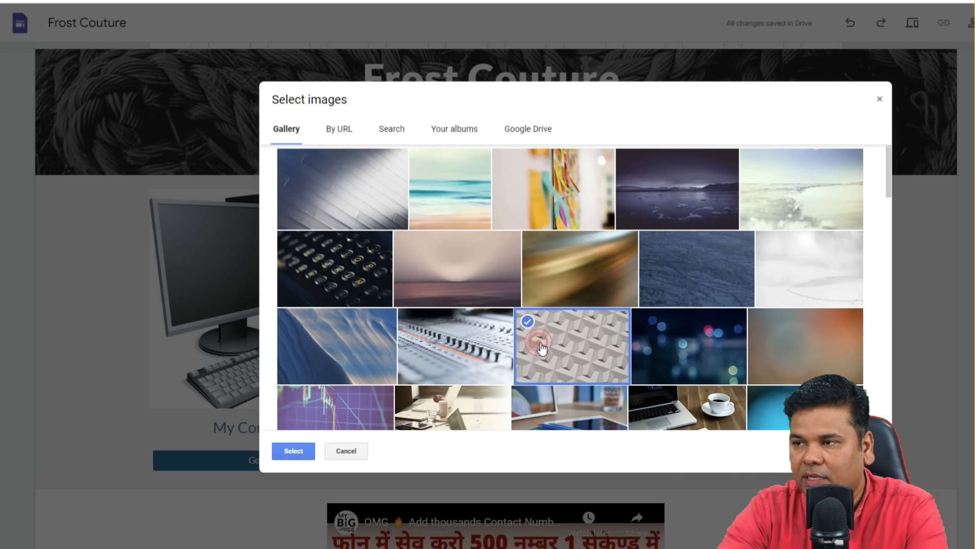
pyautogui.click(700, 354)
pyautogui.click(314, 450)
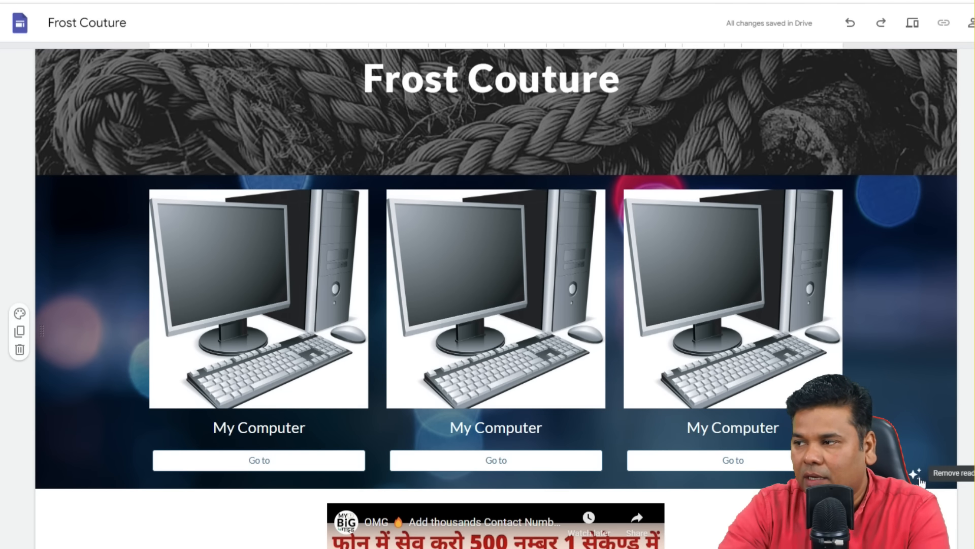
# - Start publishing the site to the web with frost-couture as its web address, and check the full URL
pyautogui.scroll(-10, 261, 327)
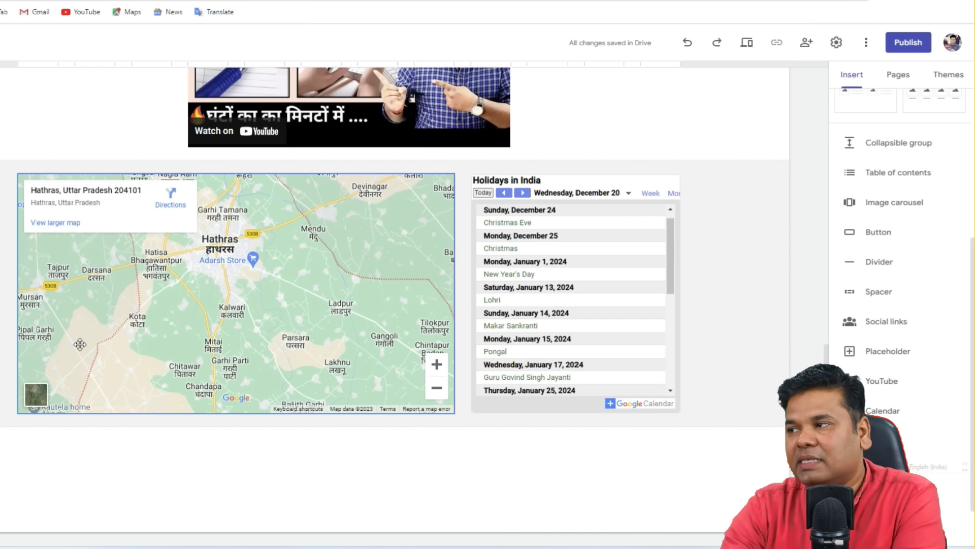
pyautogui.scroll(10, 747, 305)
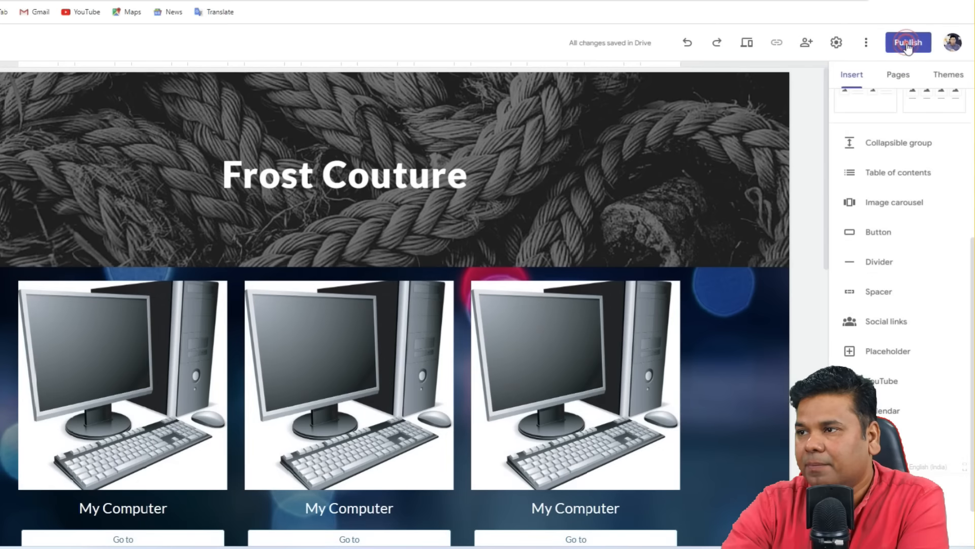
pyautogui.click(908, 44)
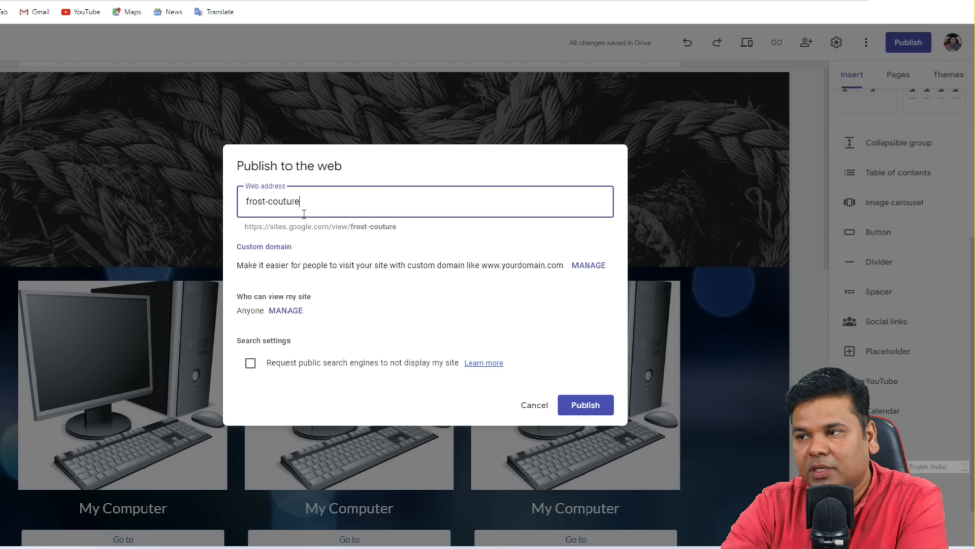
pyautogui.click(267, 249)
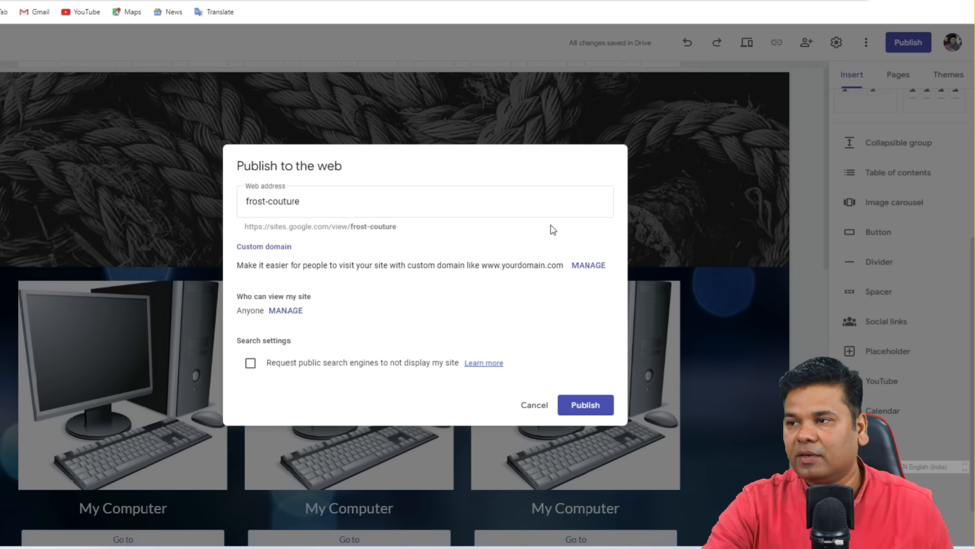
pyautogui.moveTo(246, 228); pyautogui.dragTo(398, 228)
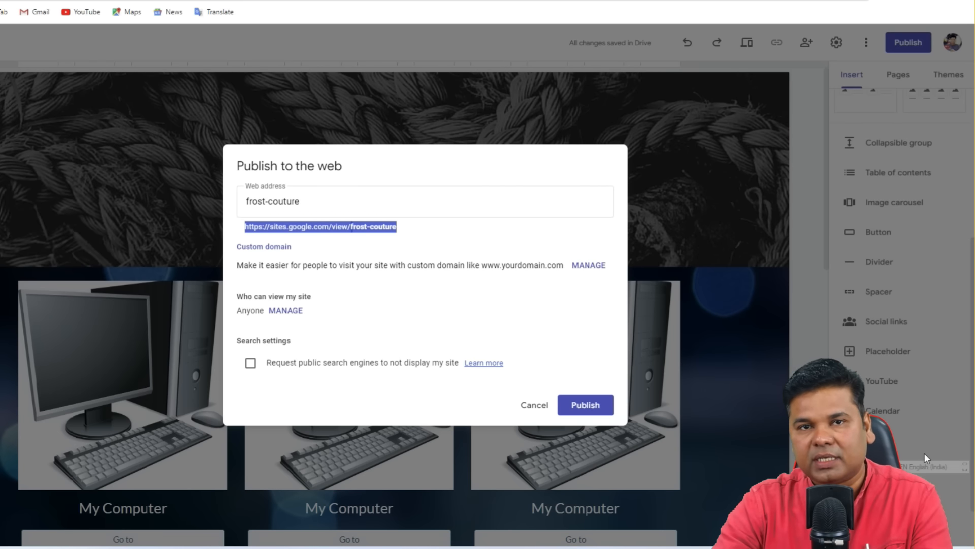
pyautogui.click(315, 232)
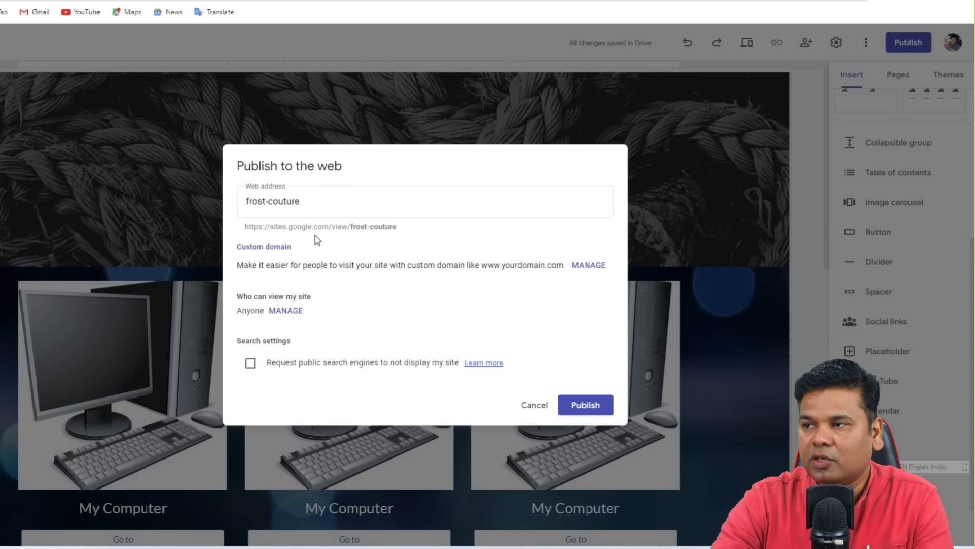
pyautogui.moveTo(424, 228); pyautogui.dragTo(238, 236)
pyautogui.click(254, 240)
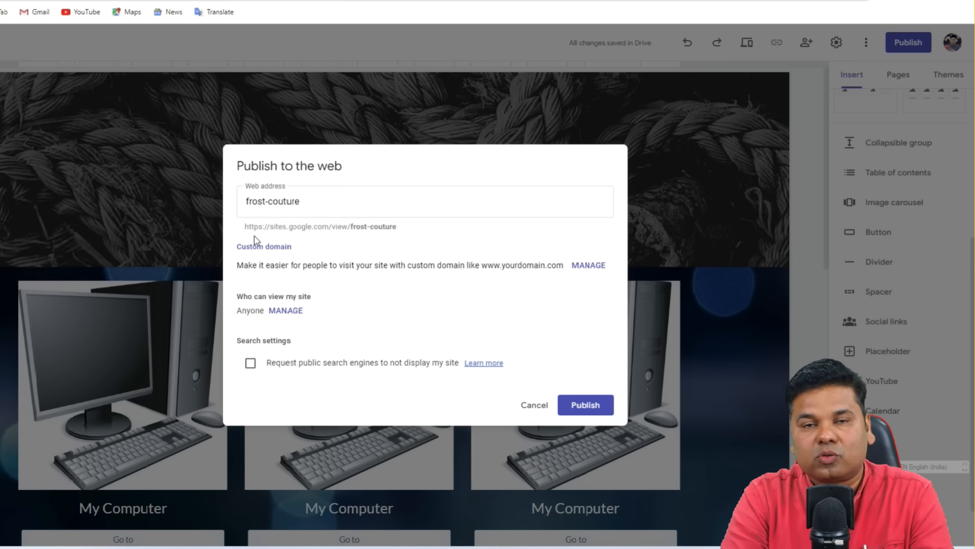
pyautogui.moveTo(235, 226); pyautogui.dragTo(351, 226)
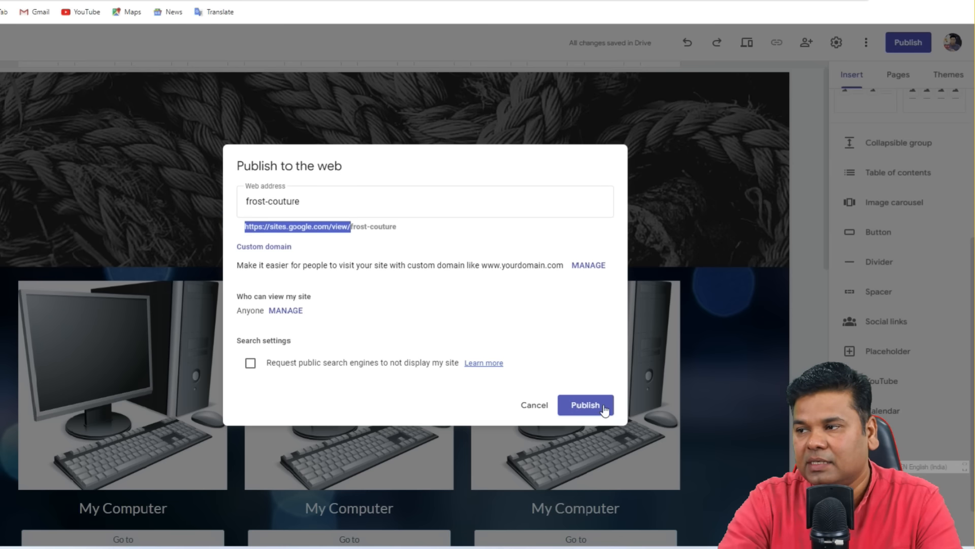
# - Publish the site and view the published version
pyautogui.click(586, 406)
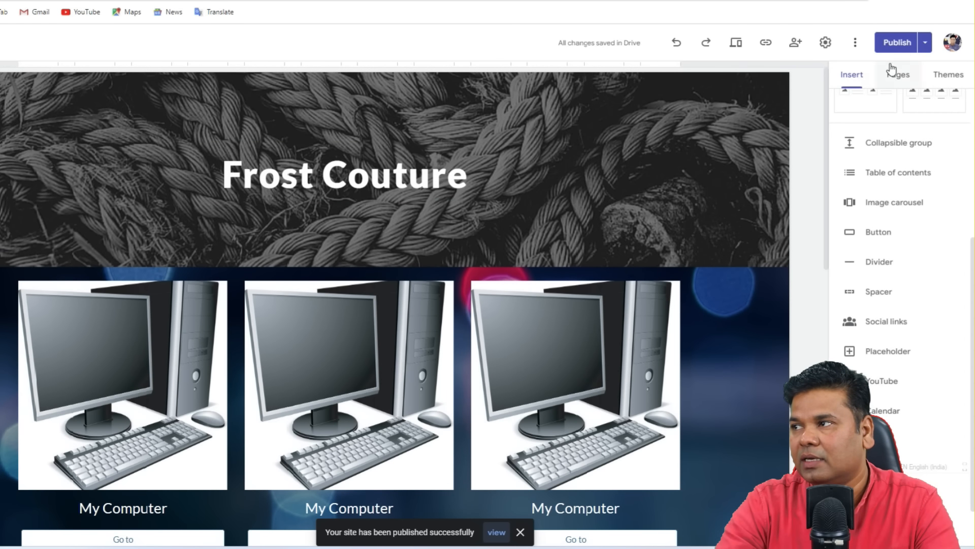
pyautogui.click(924, 46)
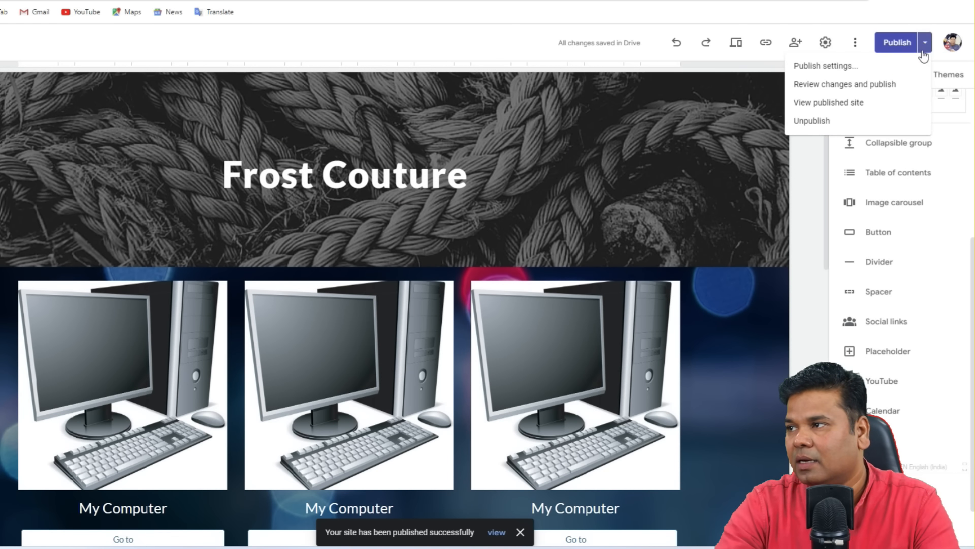
pyautogui.click(857, 116)
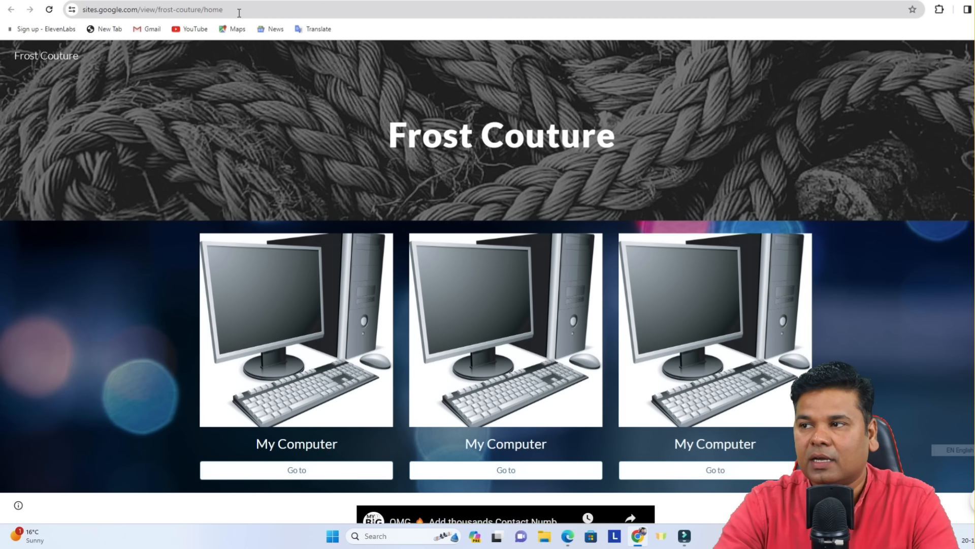
# - On the published page, zoom in on the Hathras map and expand the Christmas Eve entry in the calendar
pyautogui.scroll(-8, 280, 325)
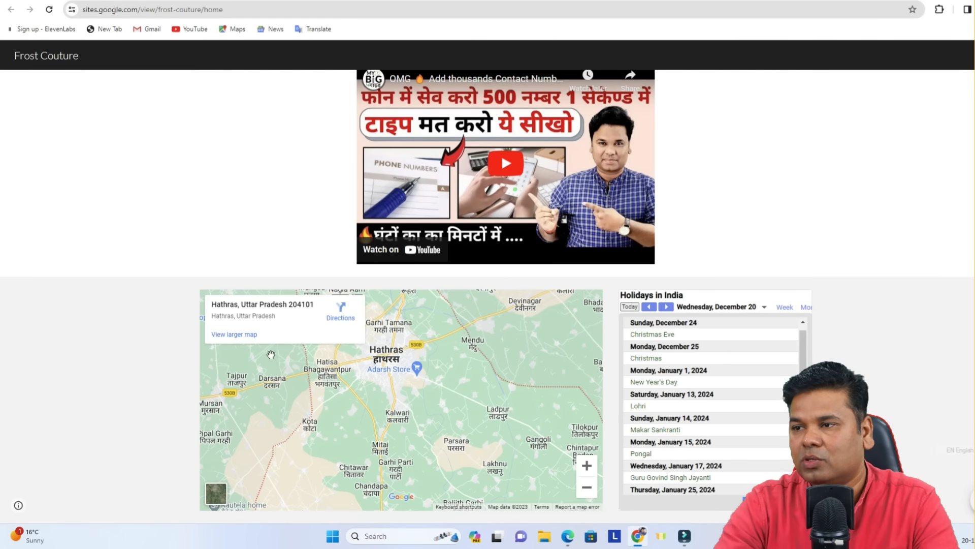
pyautogui.click(587, 466)
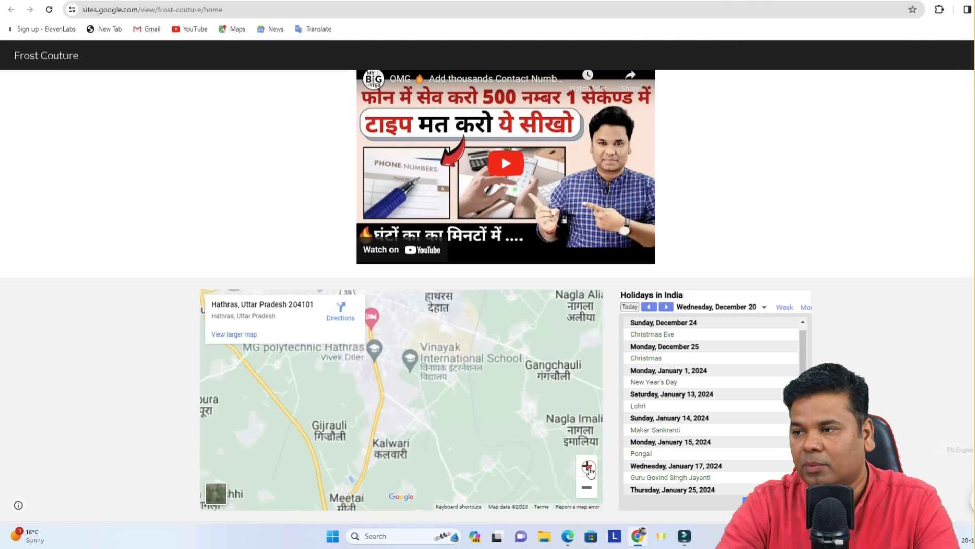
pyautogui.click(587, 466)
pyautogui.scroll(-5, 800, 356)
pyautogui.scroll(8, 762, 355)
pyautogui.click(650, 347)
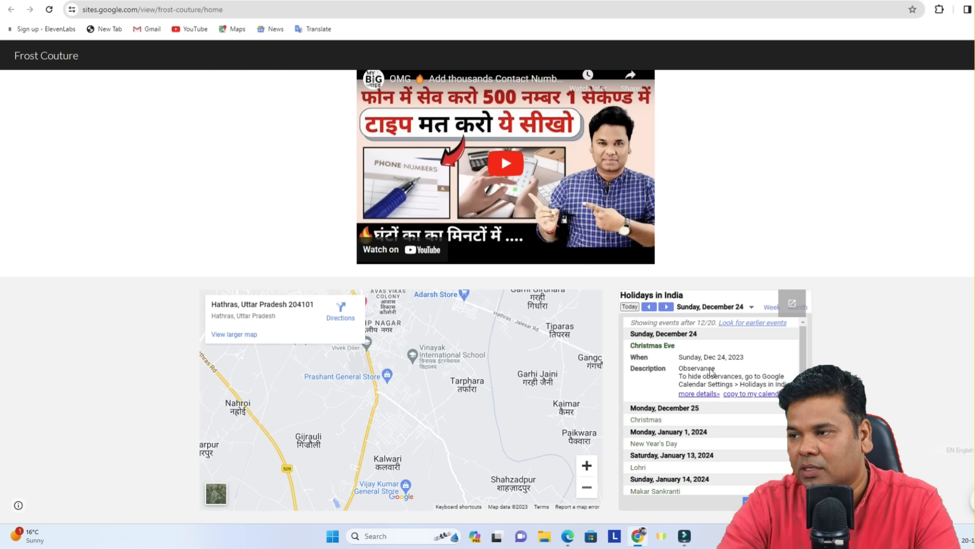
# - Test the Go to link under the first My Computer product, and return to the site editor
pyautogui.scroll(6, 261, 270)
pyautogui.scroll(-3, 474, 274)
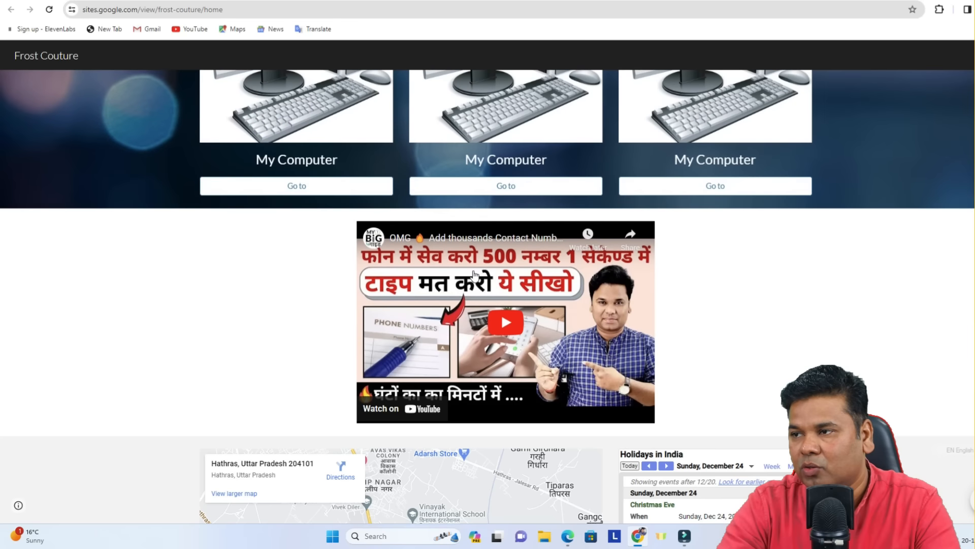
pyautogui.scroll(5, 506, 325)
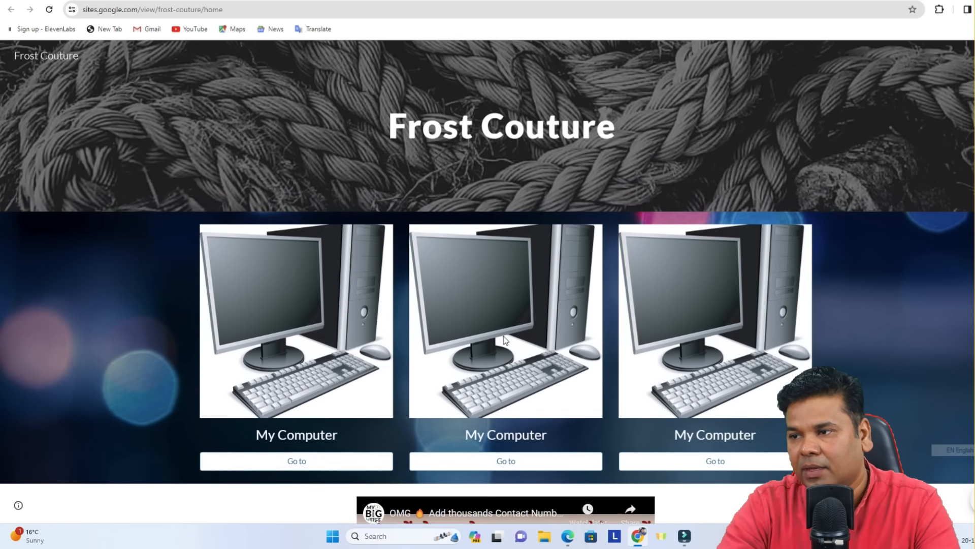
pyautogui.click(301, 471)
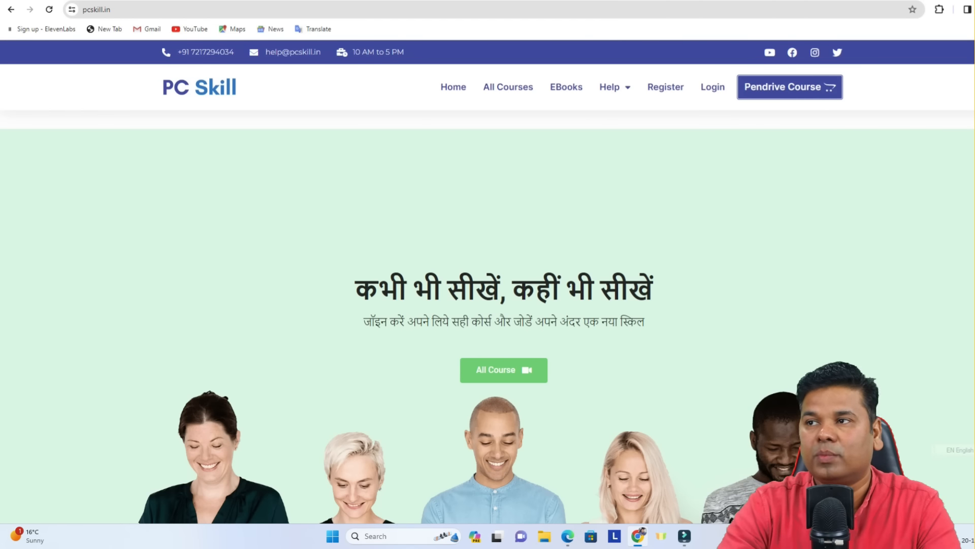
pyautogui.click(305, 1)
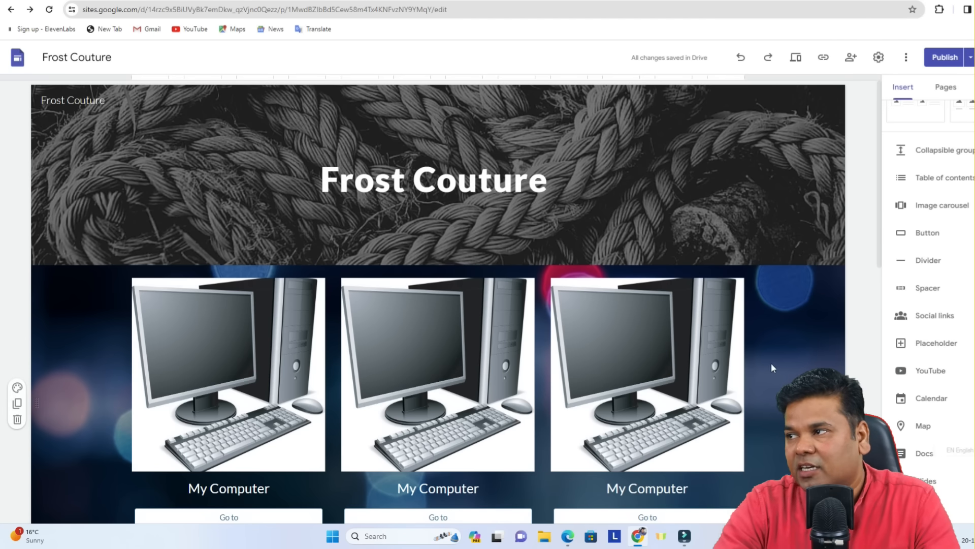
# - Start adding a new page to the site and check its advanced custom path option
pyautogui.scroll(2, 941, 246)
pyautogui.scroll(3, 942, 245)
pyautogui.moveTo(828, 248)
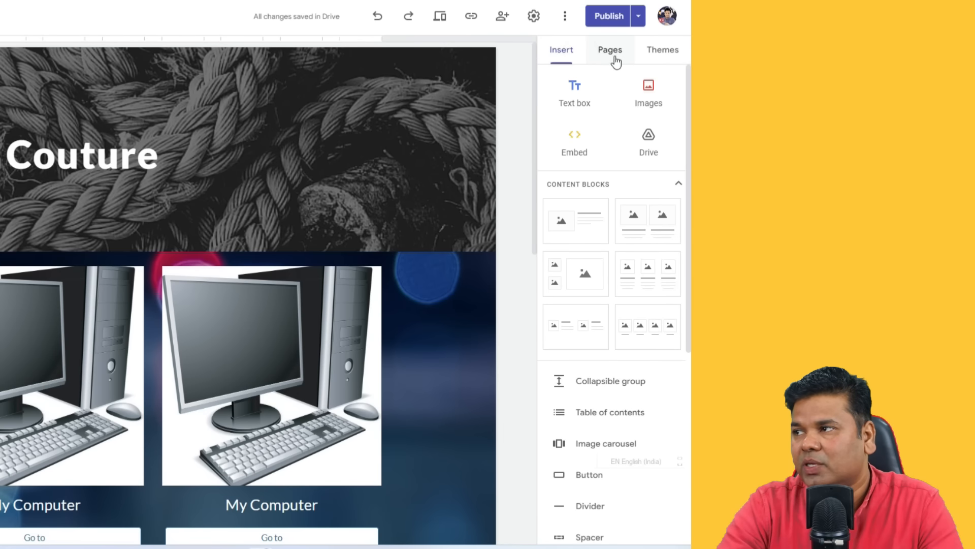
pyautogui.click(615, 60)
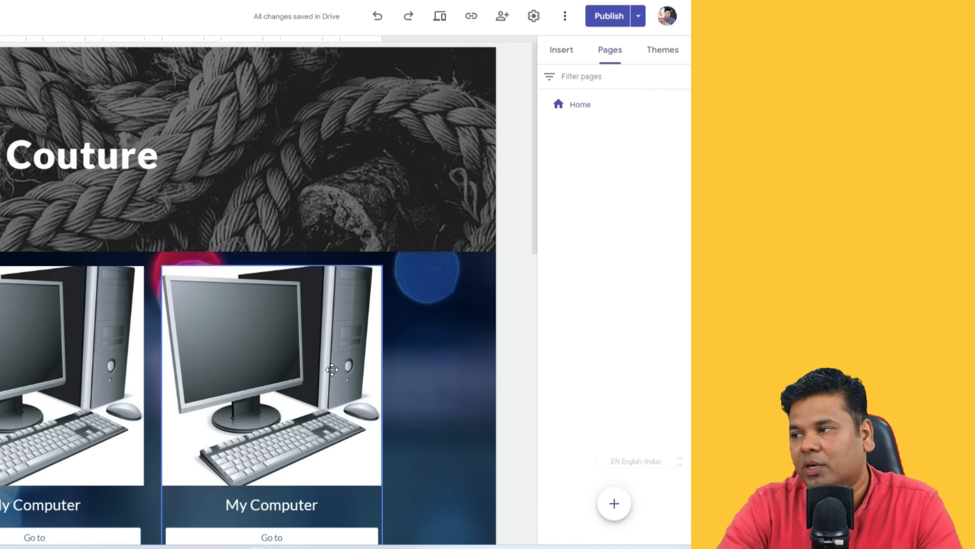
pyautogui.moveTo(618, 505)
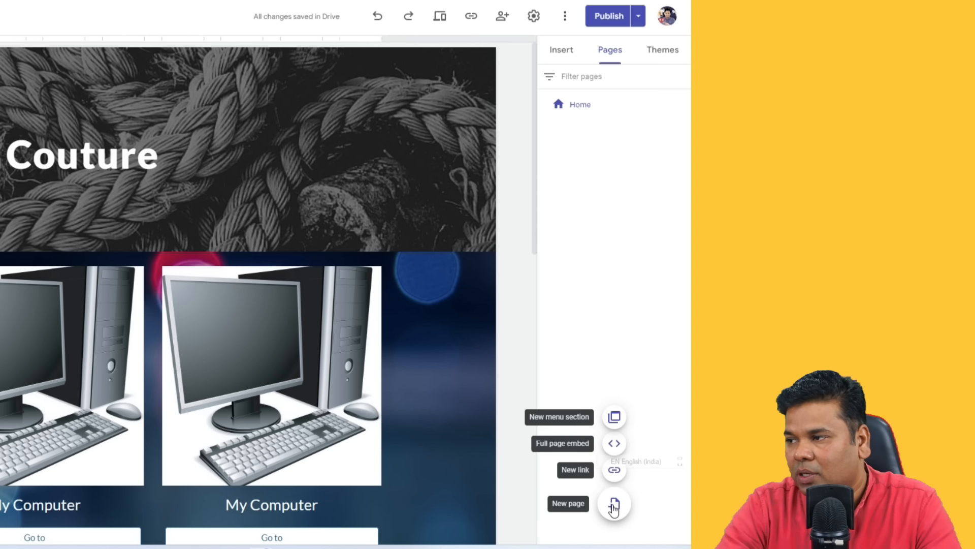
pyautogui.click(616, 505)
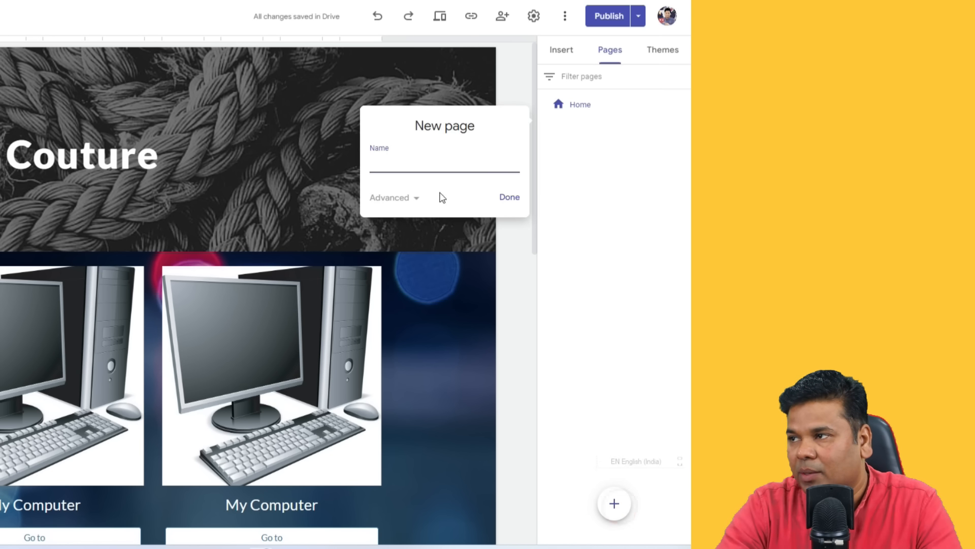
pyautogui.click(404, 199)
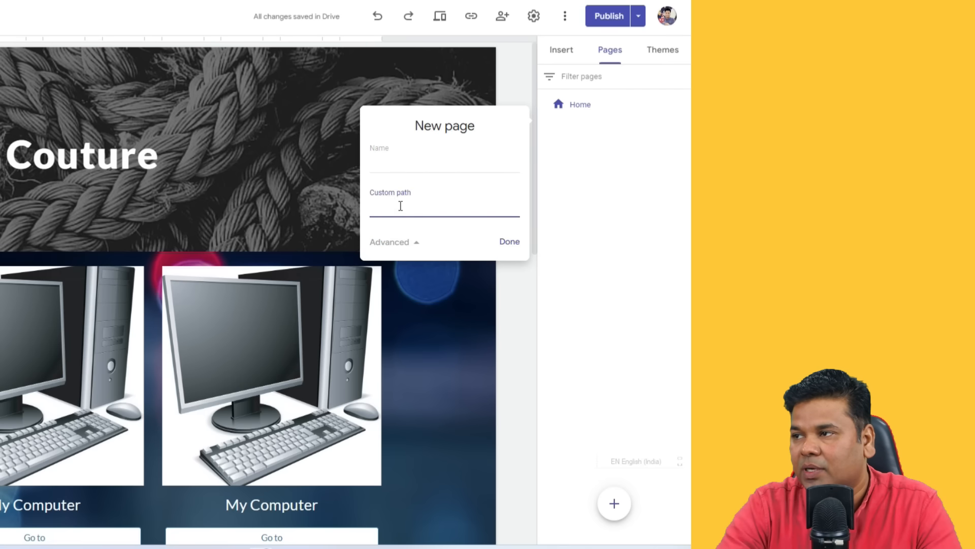
pyautogui.click(416, 249)
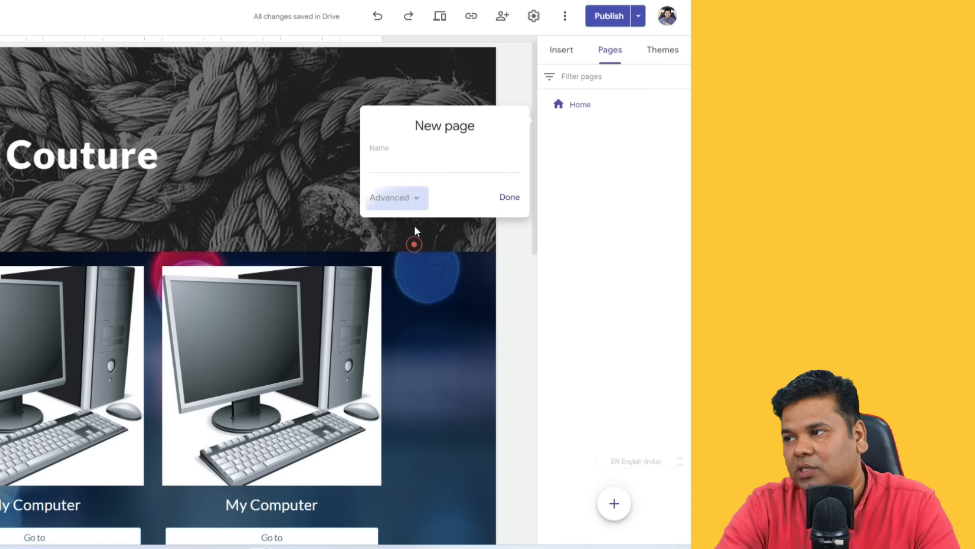
# - Name the new page About Us and create it
pyautogui.click(395, 162)
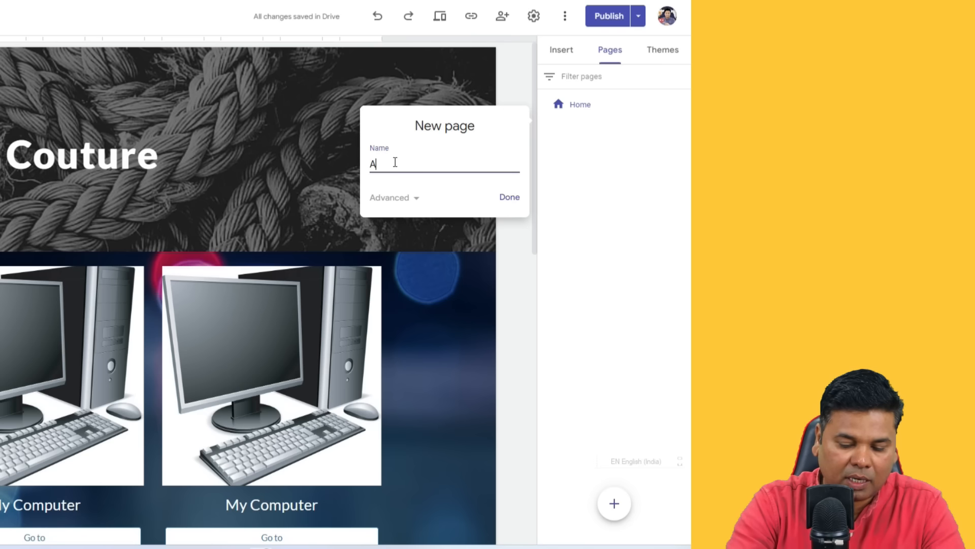
pyautogui.write('Abo')
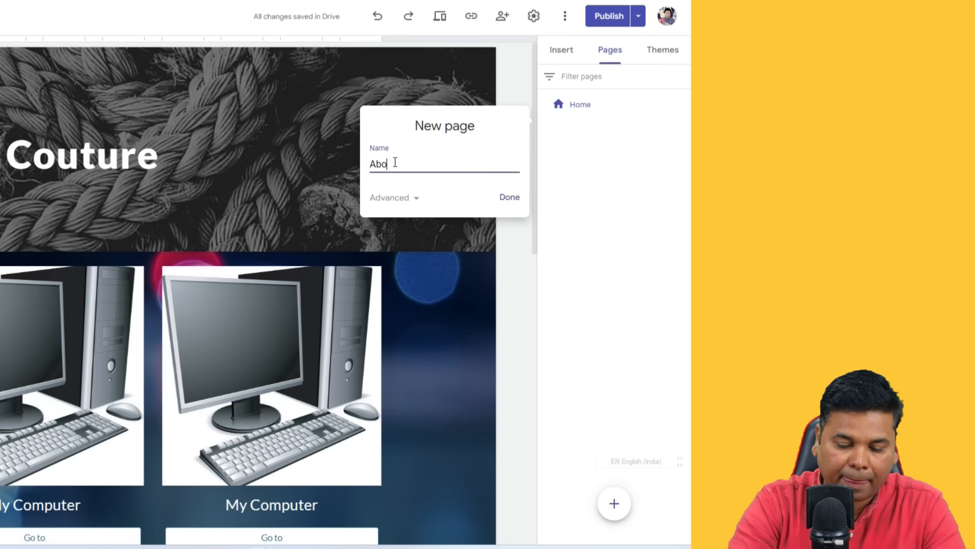
pyautogui.write('ut Up')
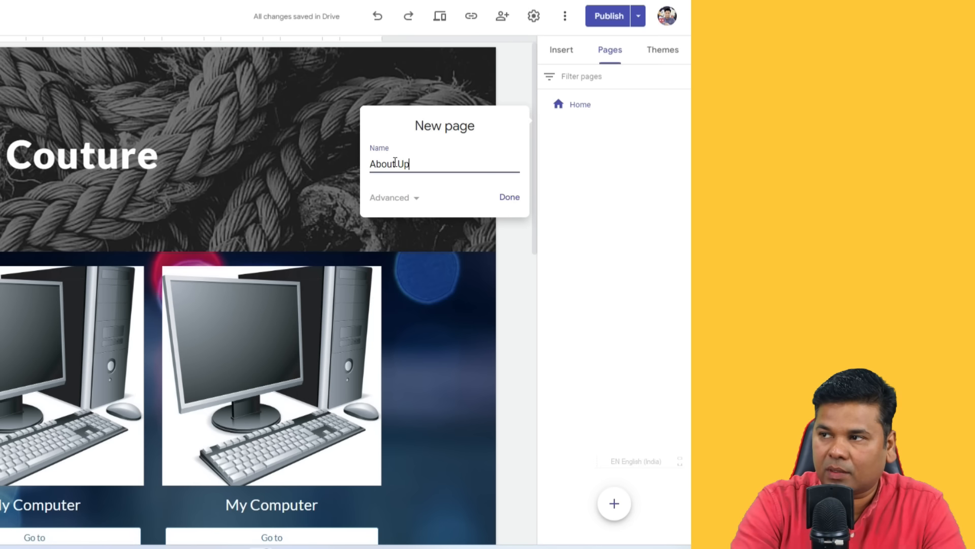
pyautogui.click(515, 202)
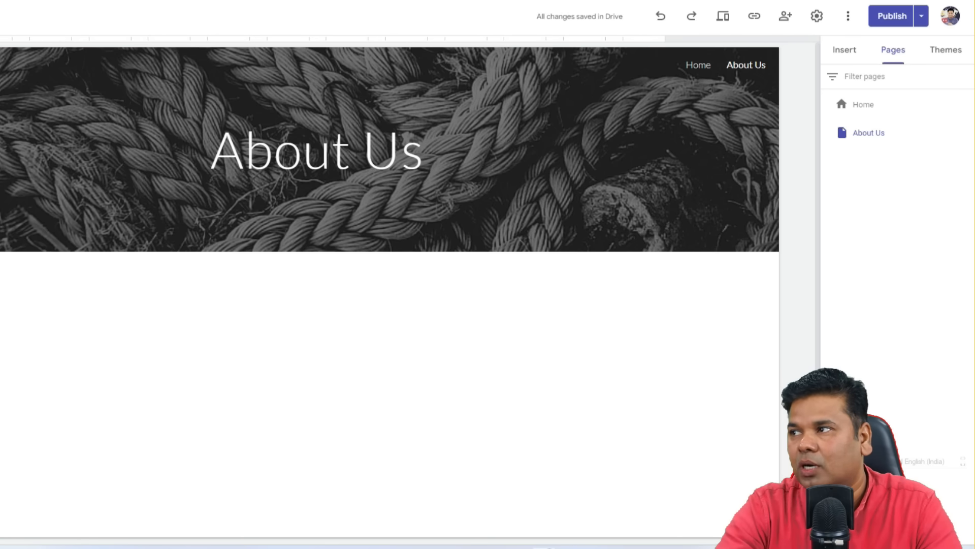
# - On the published site, test the Home and About Us navigation links, and return to editing the About Us page
pyautogui.click(431, 1)
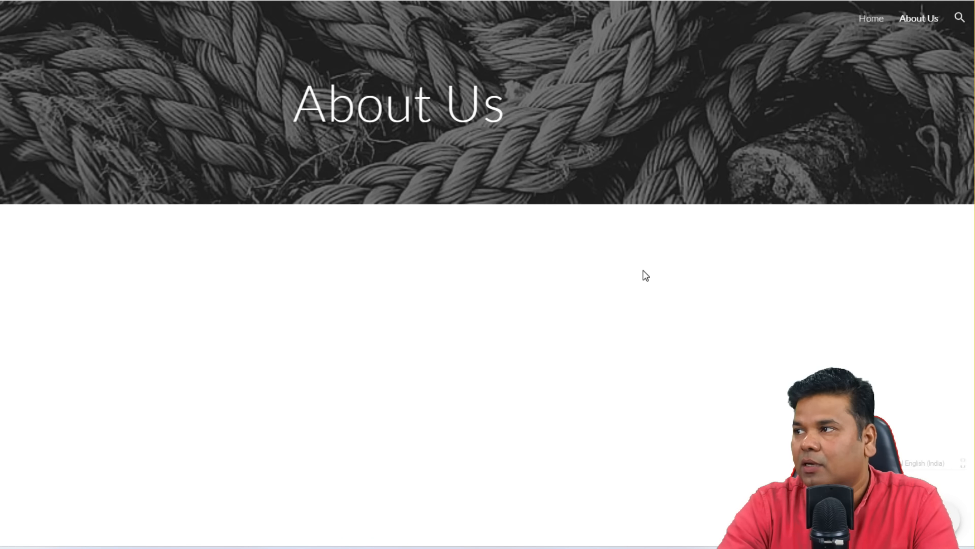
pyautogui.click(871, 20)
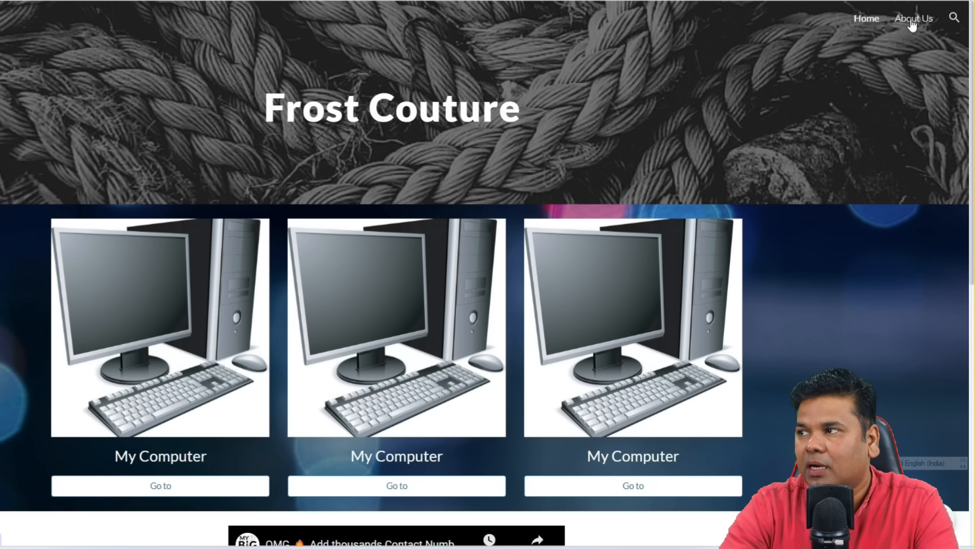
pyautogui.click(913, 20)
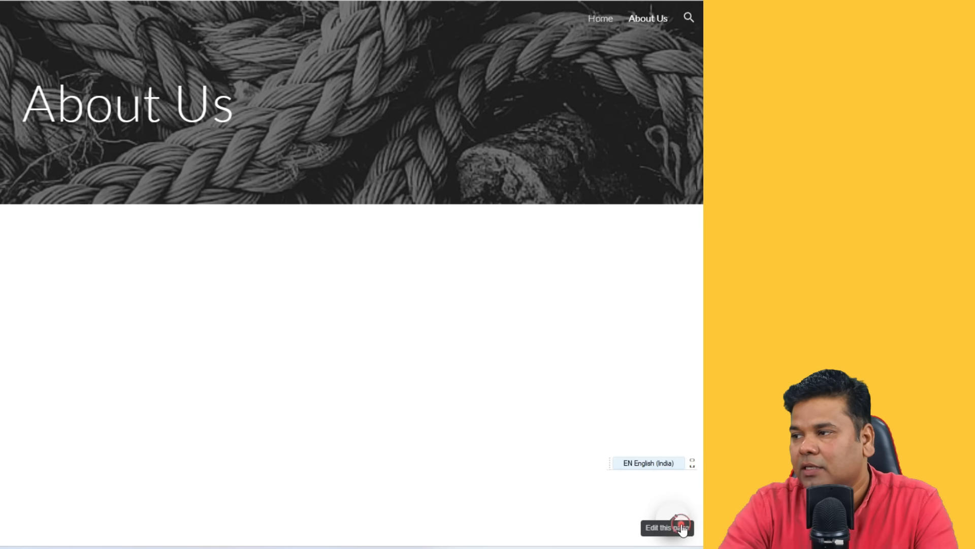
pyautogui.click(957, 529)
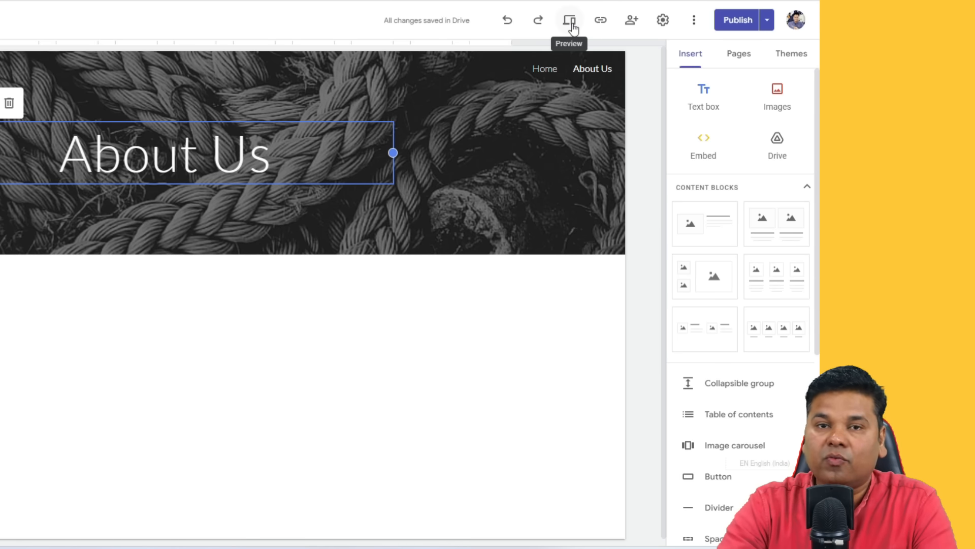
# - Preview the About Us page in the tablet and phone layouts
pyautogui.click(571, 23)
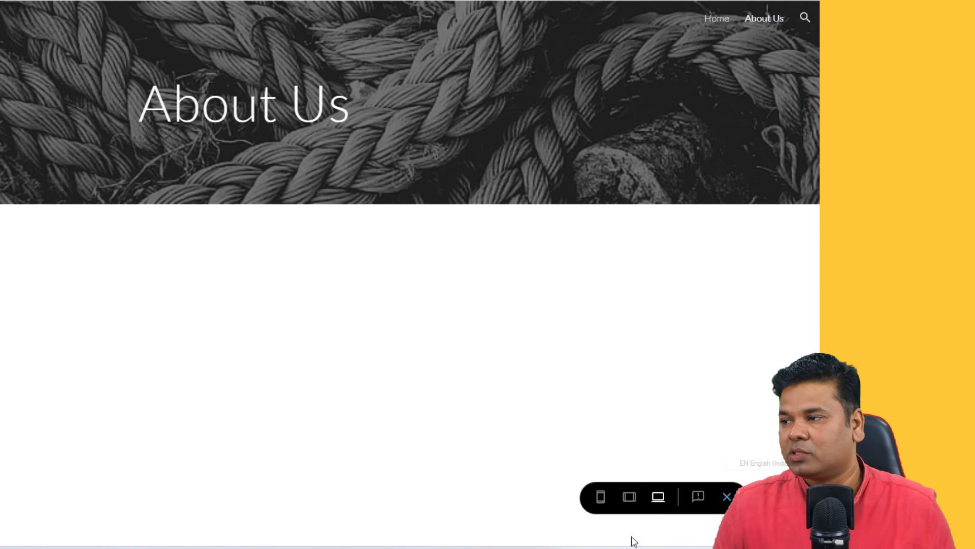
pyautogui.click(630, 501)
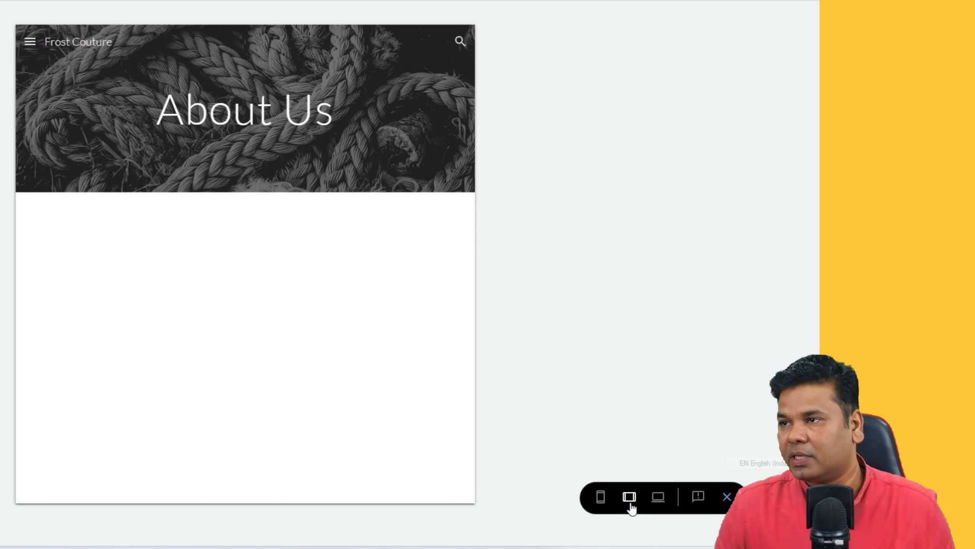
pyautogui.click(604, 504)
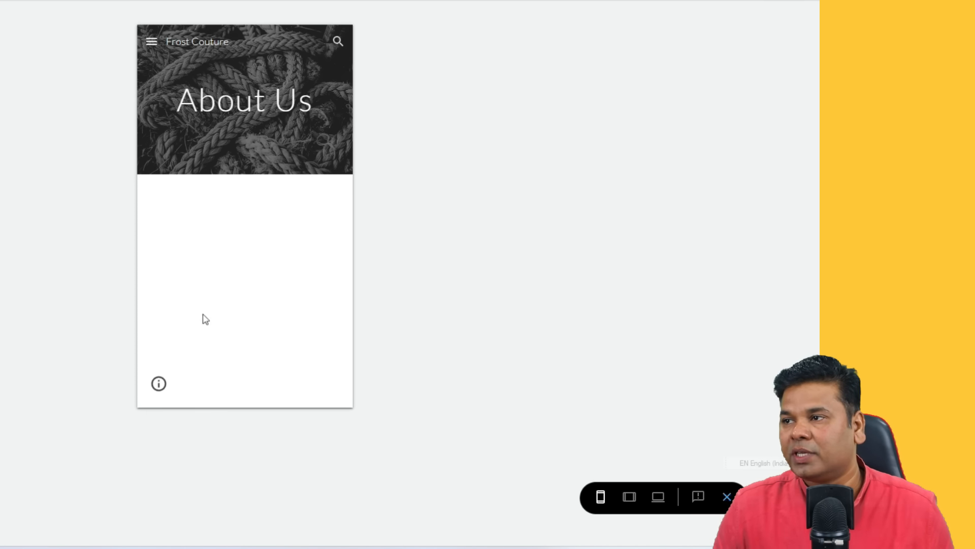
# - In the phone preview, go to the Home page through the site navigation and look through its content
pyautogui.click(154, 43)
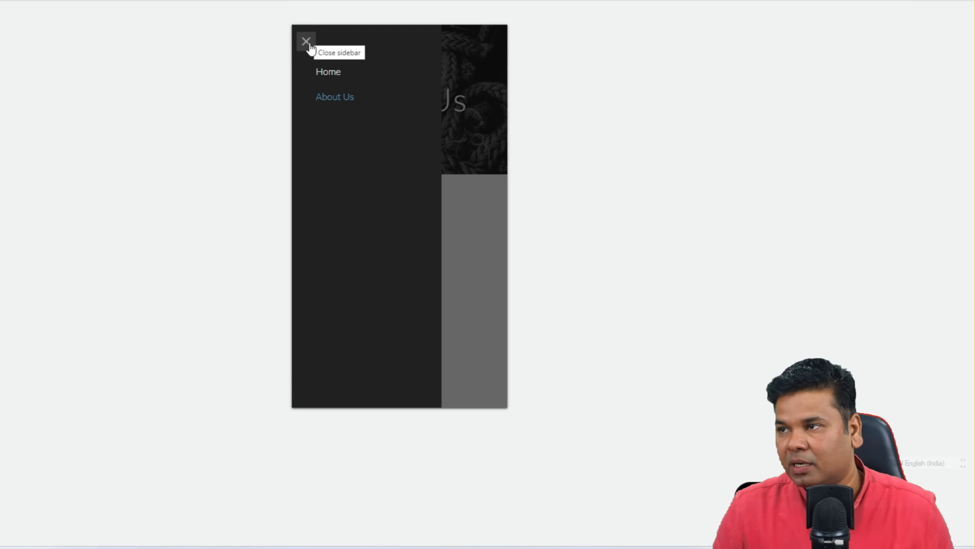
pyautogui.click(330, 75)
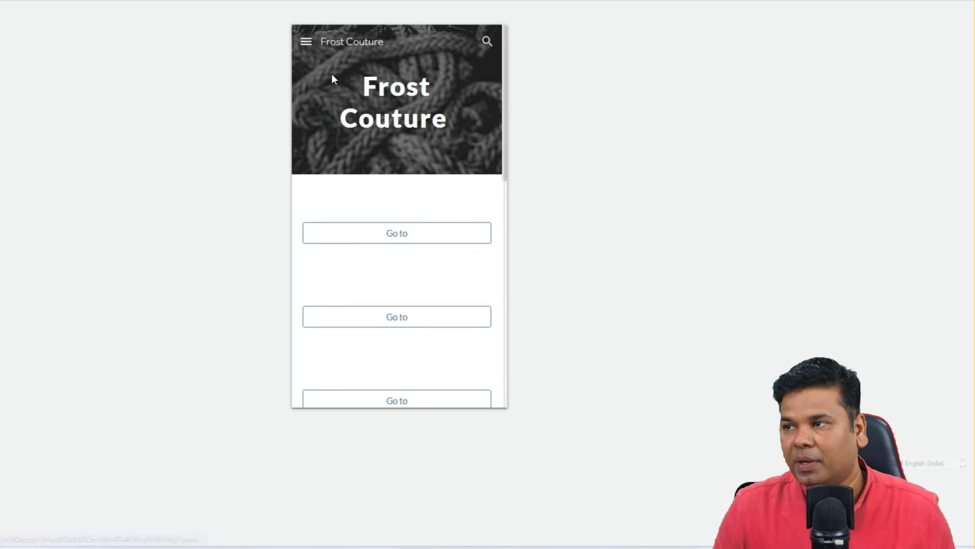
pyautogui.scroll(-6, 449, 201)
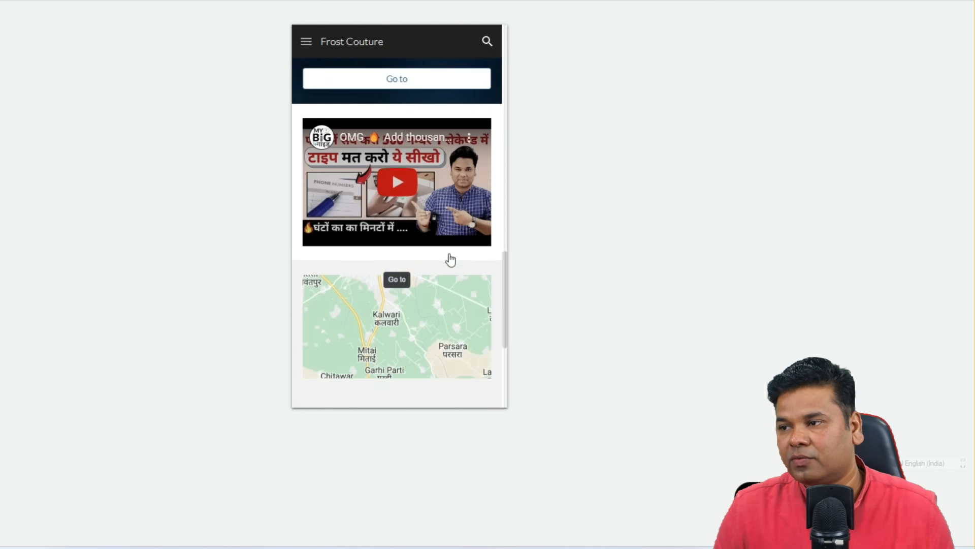
pyautogui.scroll(1, 450, 256)
pyautogui.scroll(5, 449, 256)
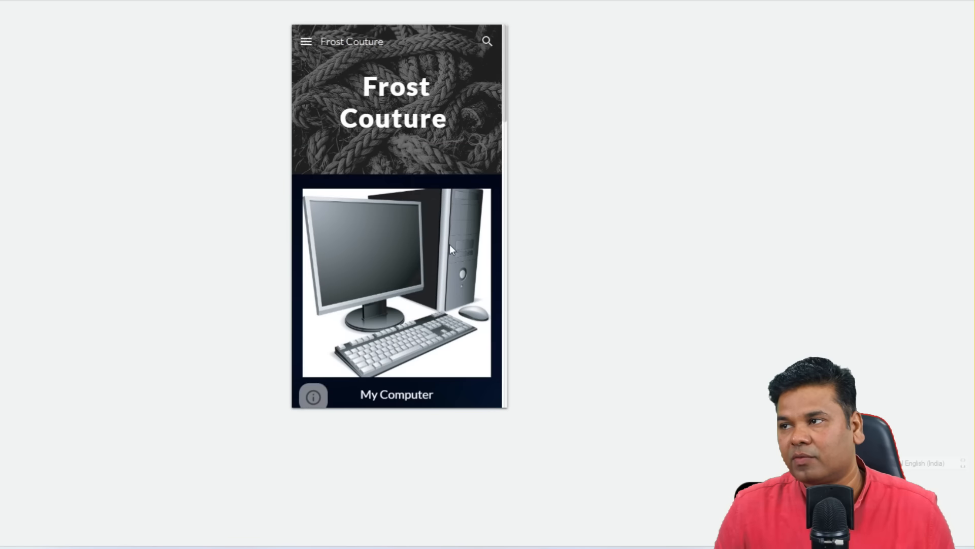